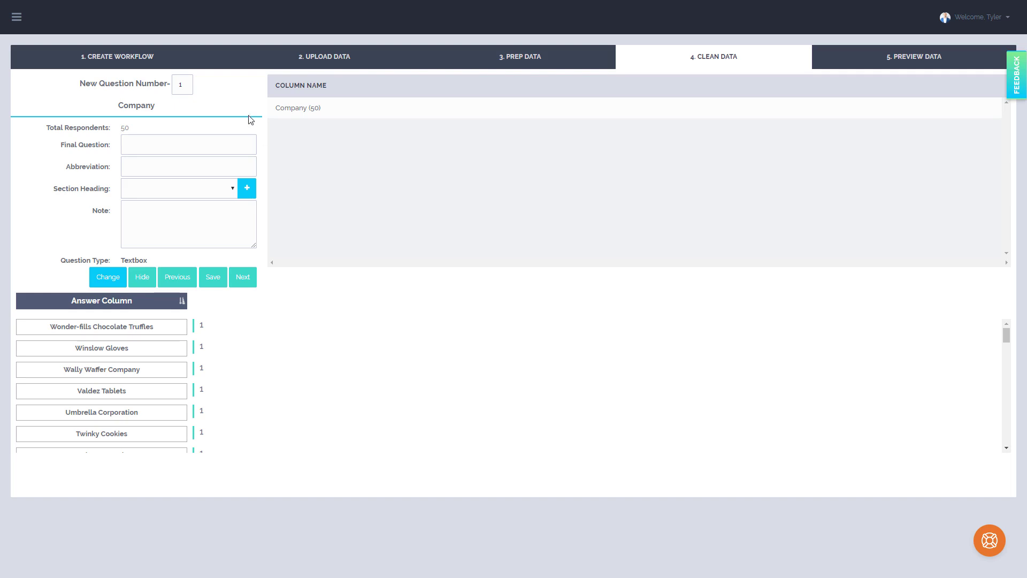
Examine the Company question's number, abbreviation and note fields and the available question types
{"action": "double_click", "coordinate": [185, 87]}
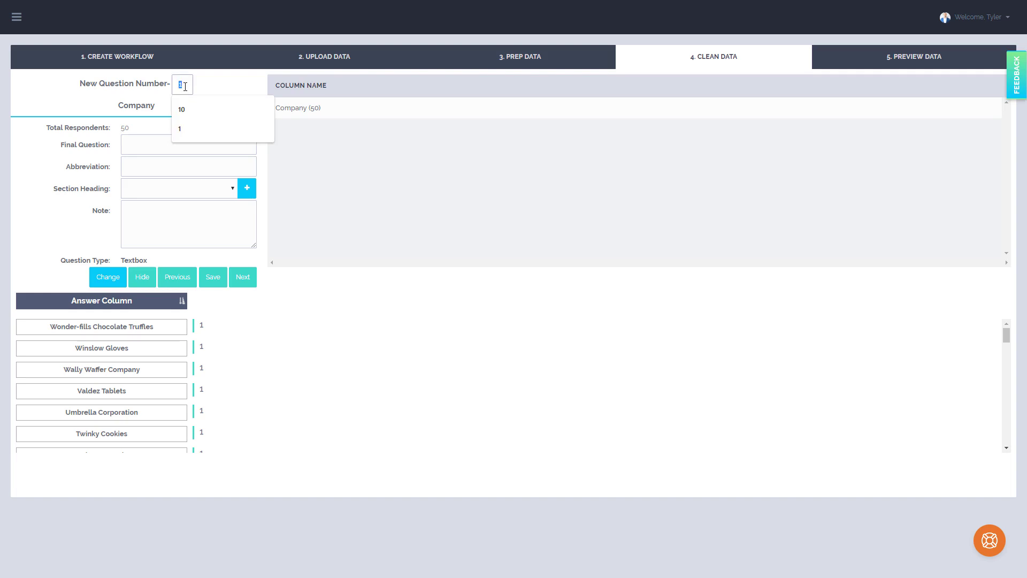
{"action": "left_click", "coordinate": [418, 142]}
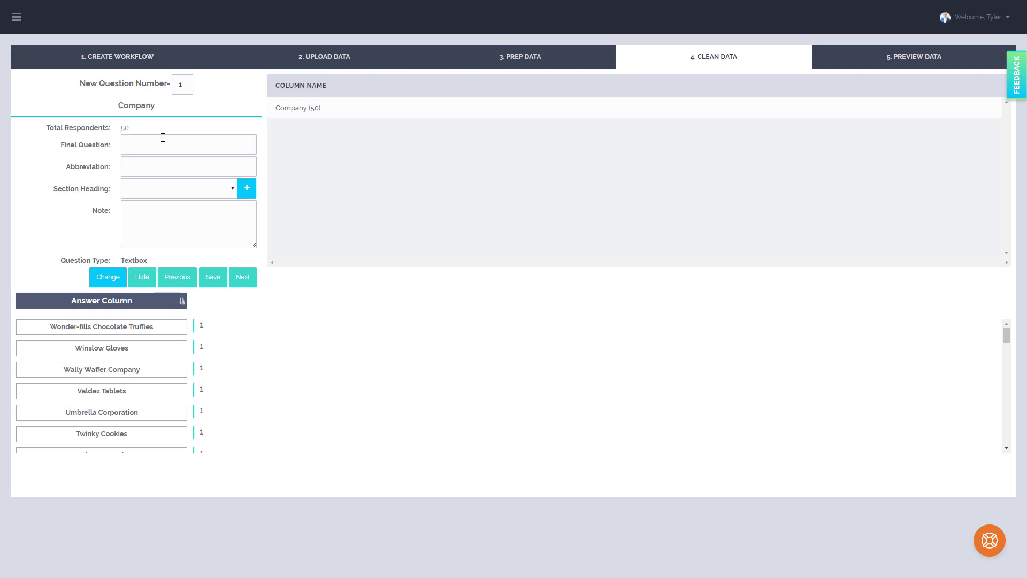
{"action": "left_click", "coordinate": [164, 167]}
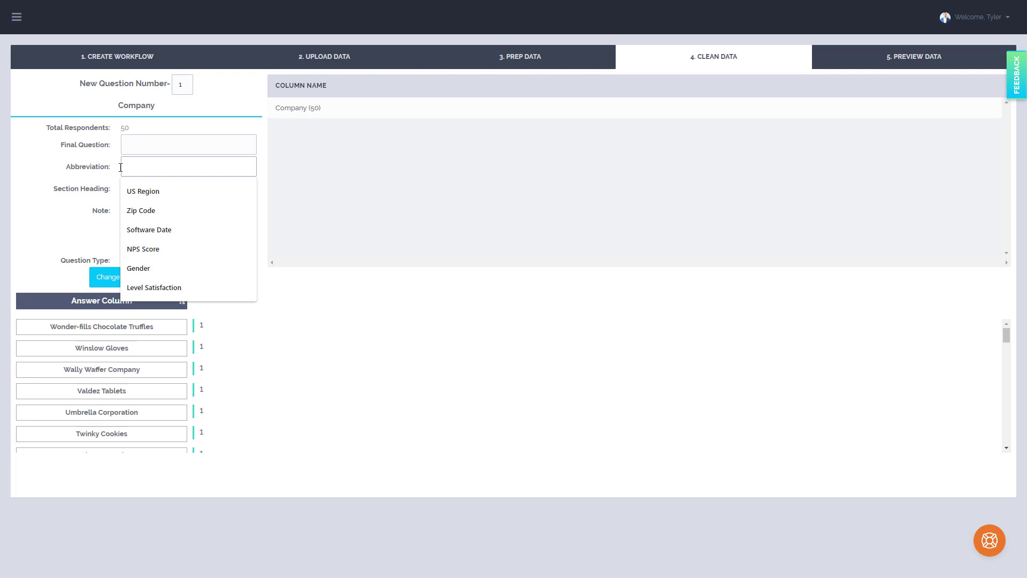
{"action": "left_click", "coordinate": [102, 172]}
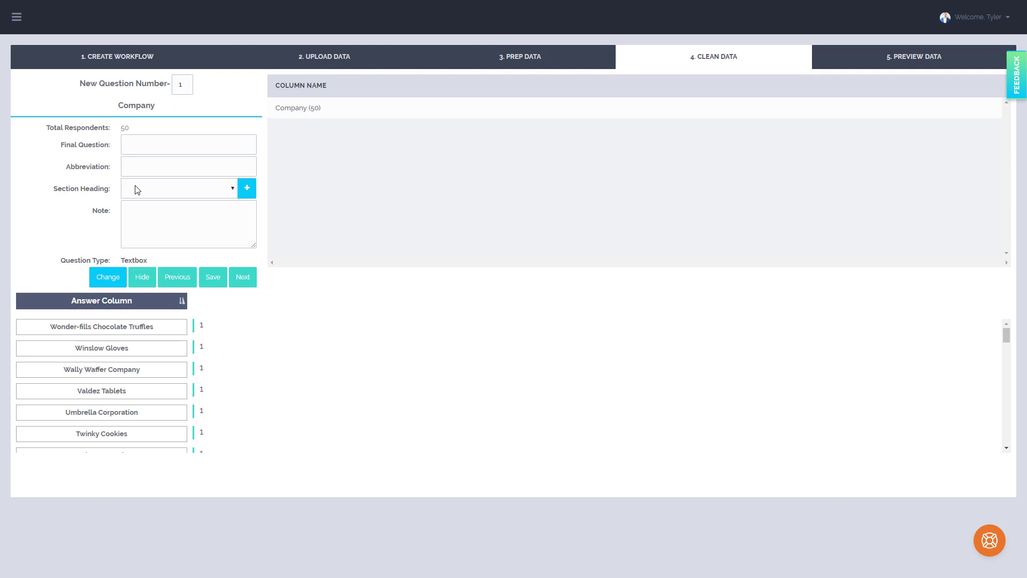
{"action": "left_click", "coordinate": [143, 217]}
{"action": "left_click", "coordinate": [113, 284]}
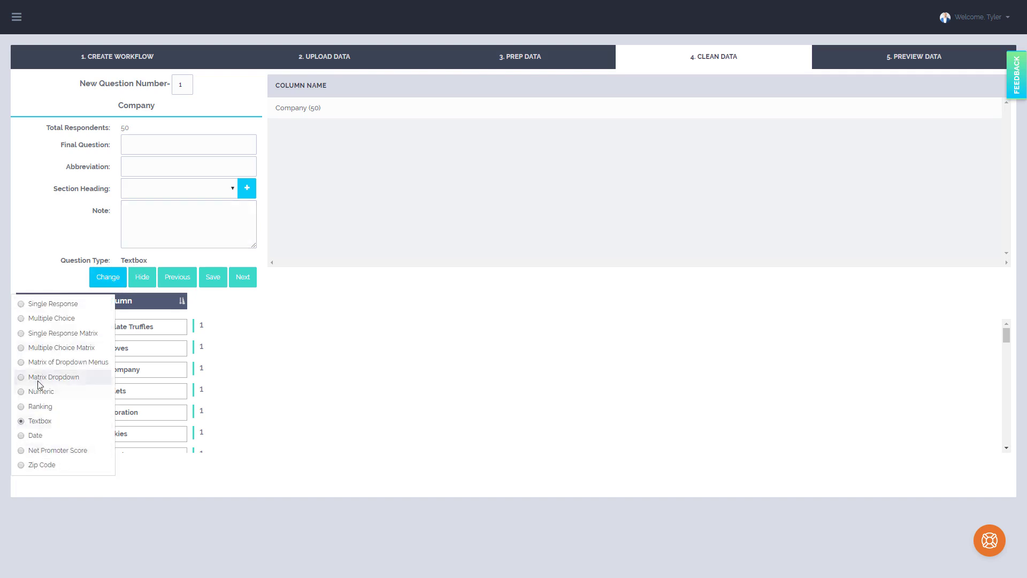
{"action": "left_click", "coordinate": [78, 278]}
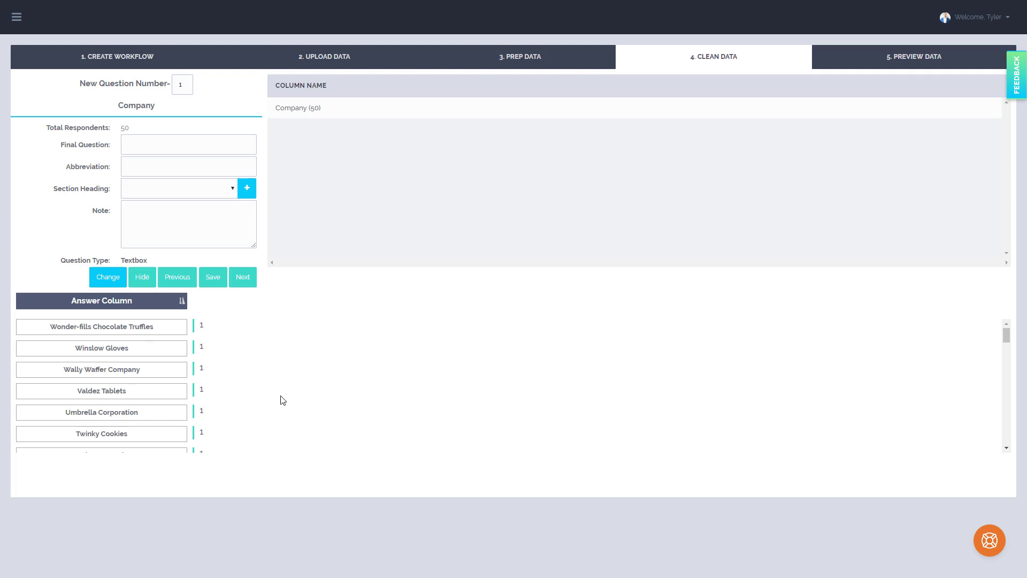
Look through the answer labels listed in the Company question's answer column
{"action": "scroll", "coordinate": [169, 365], "scroll_direction": "down", "scroll_amount": 1}
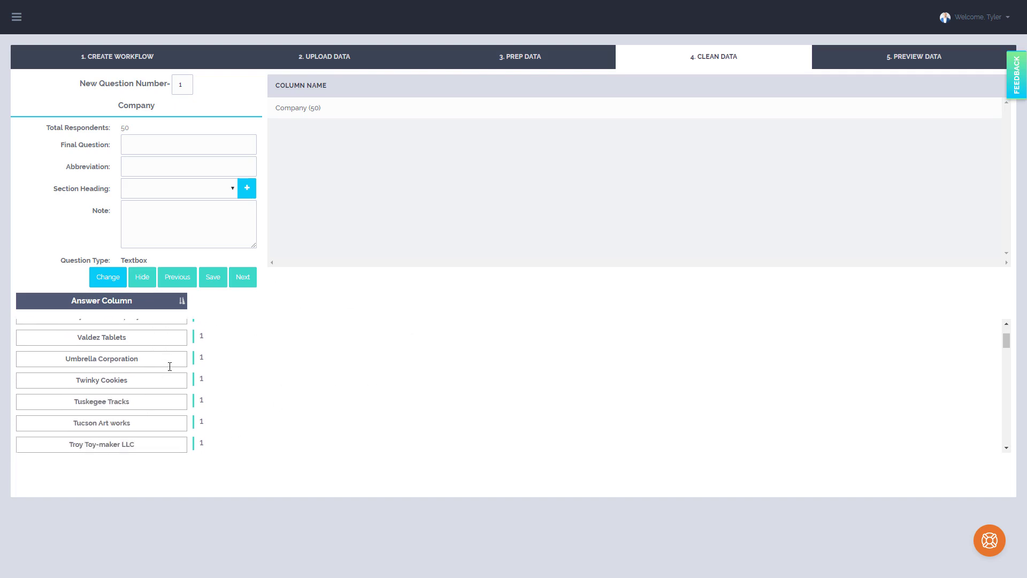
{"action": "scroll", "coordinate": [249, 380], "scroll_direction": "up", "scroll_amount": 1}
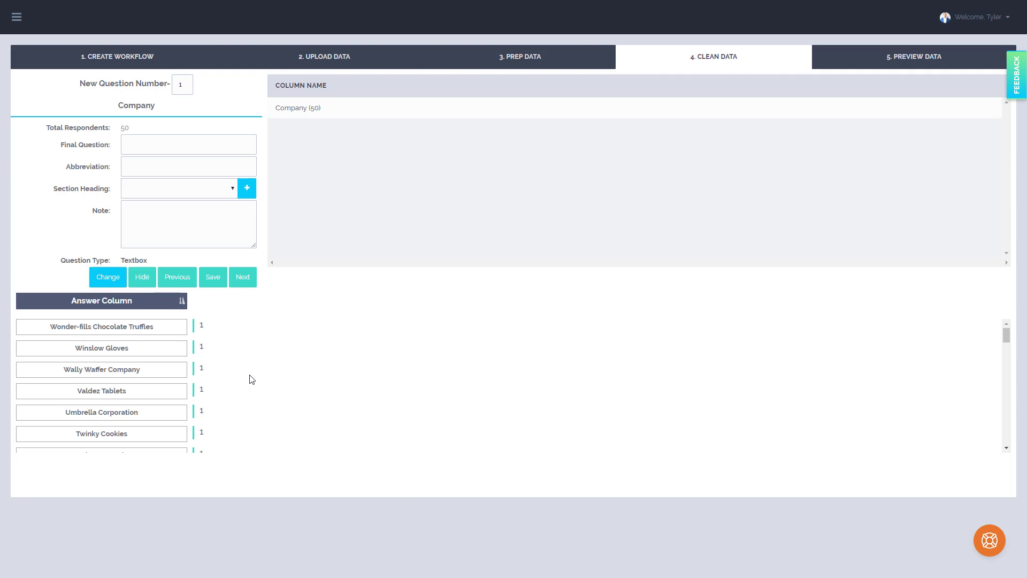
{"action": "scroll", "coordinate": [348, 394], "scroll_direction": "down", "scroll_amount": 1}
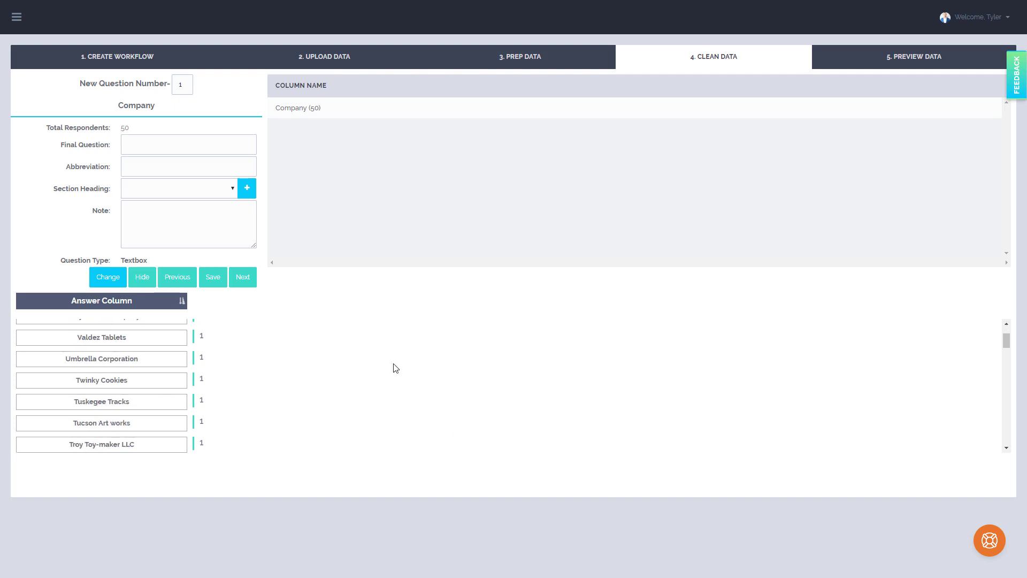
{"action": "scroll", "coordinate": [152, 374], "scroll_direction": "down", "scroll_amount": 1}
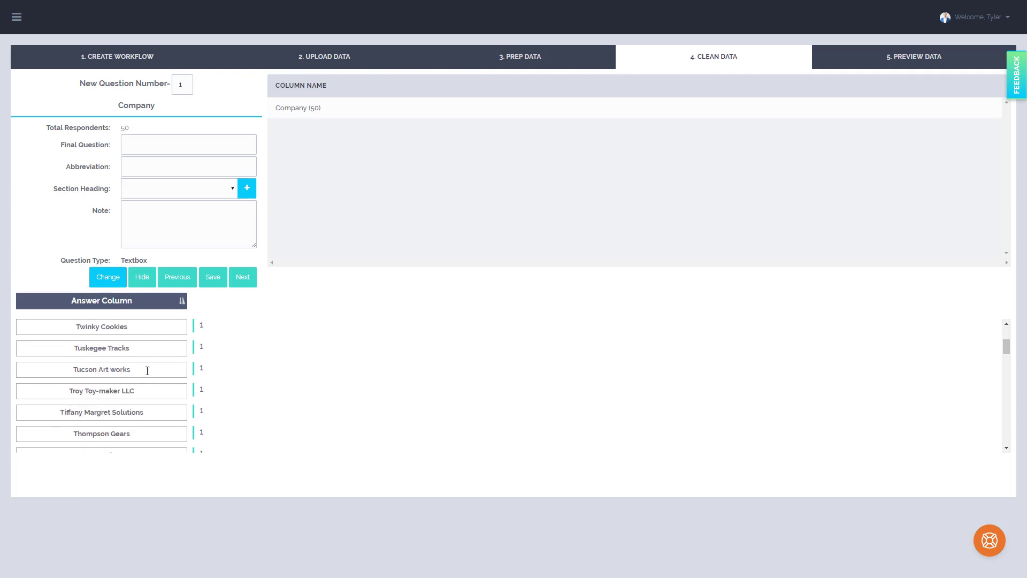
{"action": "double_click", "coordinate": [112, 343]}
{"action": "left_click", "coordinate": [129, 343]}
Set the Company question's final question to "What is your Company Name?" and its abbreviation to Company
{"action": "left_click", "coordinate": [195, 143]}
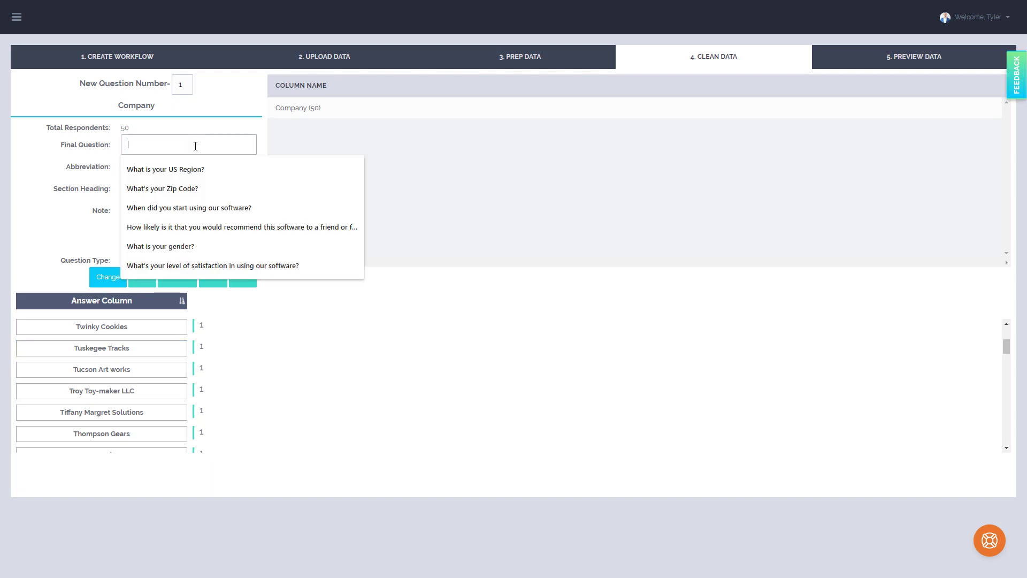
{"action": "type", "text": "What"}
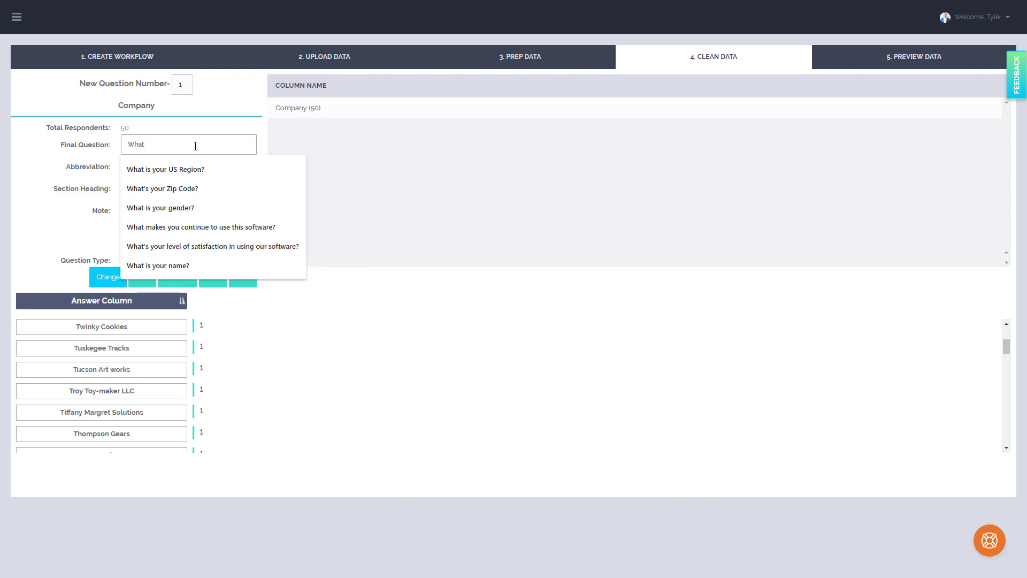
{"action": "type", "text": " is "}
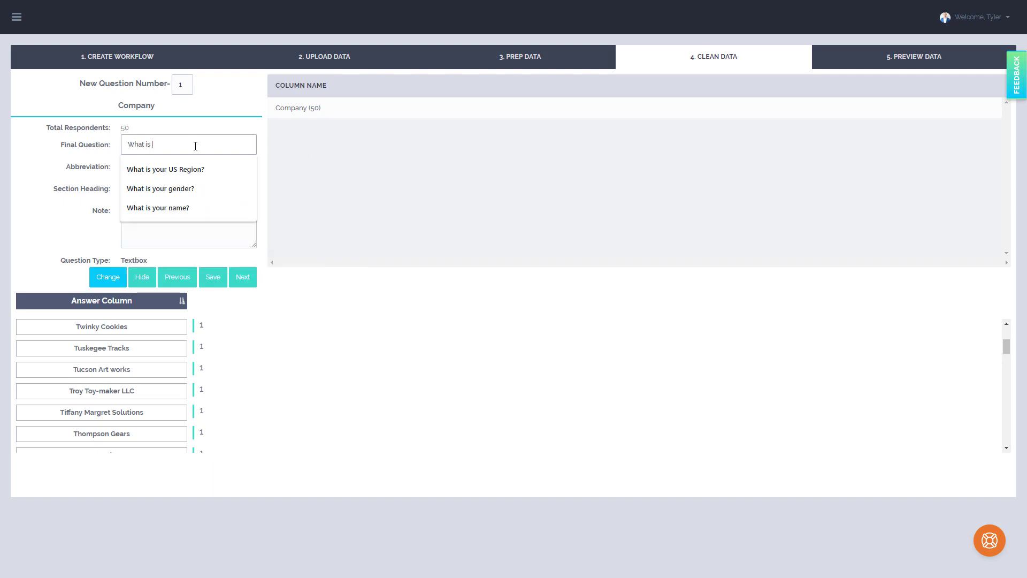
{"action": "type", "text": "your C"}
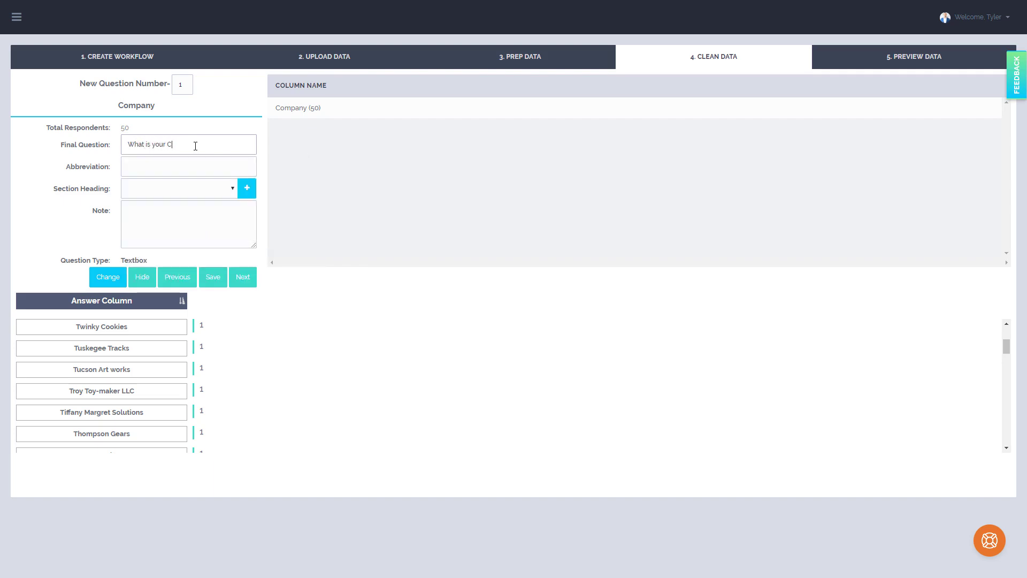
{"action": "type", "text": "ompany Name"}
{"action": "double_click", "coordinate": [144, 105]}
{"action": "key", "text": "ctrl+c"}
{"action": "left_click", "coordinate": [169, 166]}
{"action": "key", "text": "ctrl+v"}
Create and save a new section heading named Demo for this question, and move on to the next question
{"action": "left_click", "coordinate": [244, 191]}
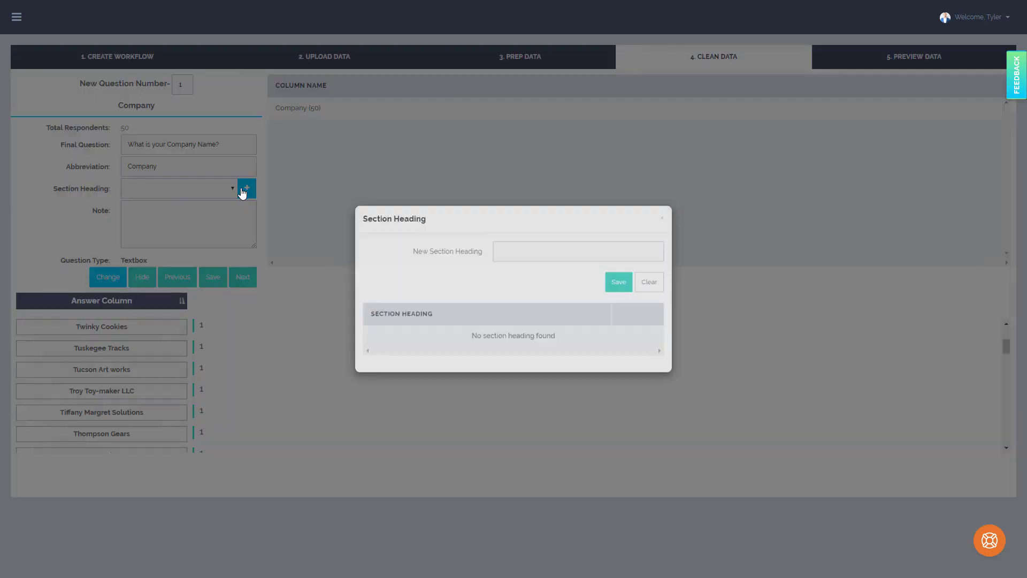
{"action": "left_click", "coordinate": [586, 246]}
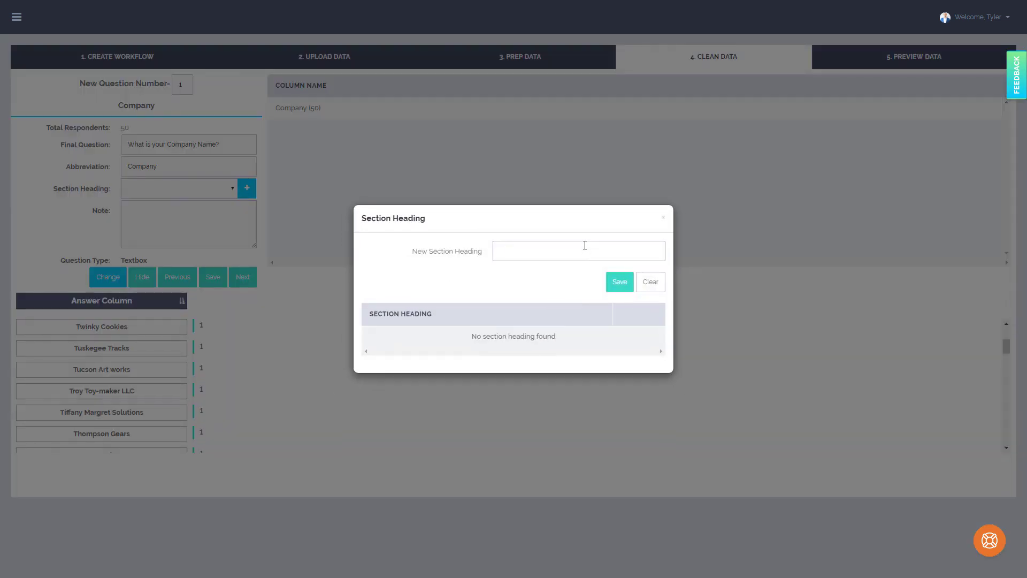
{"action": "type", "text": "Demo"}
{"action": "left_click", "coordinate": [616, 284]}
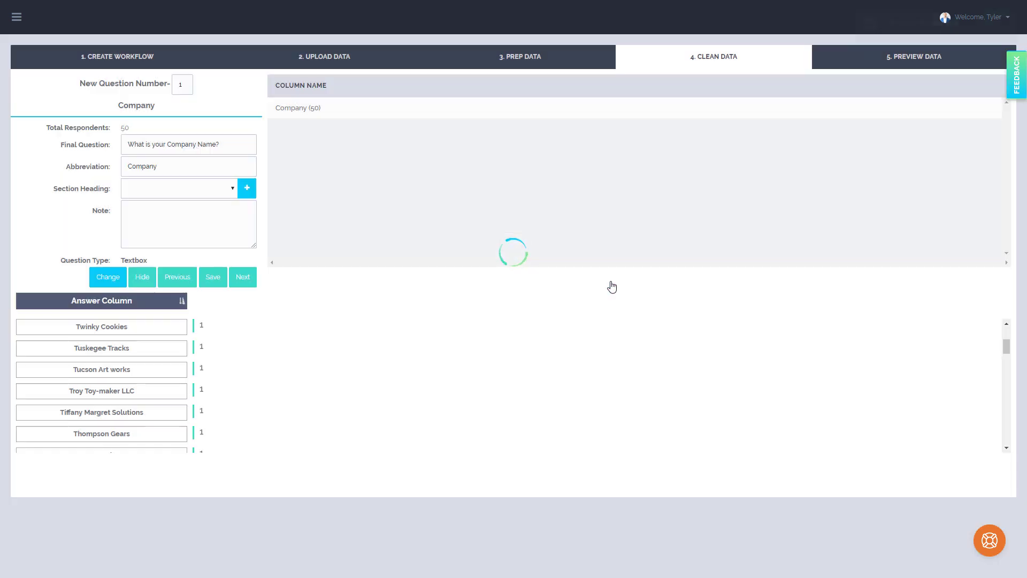
{"action": "left_click", "coordinate": [249, 280]}
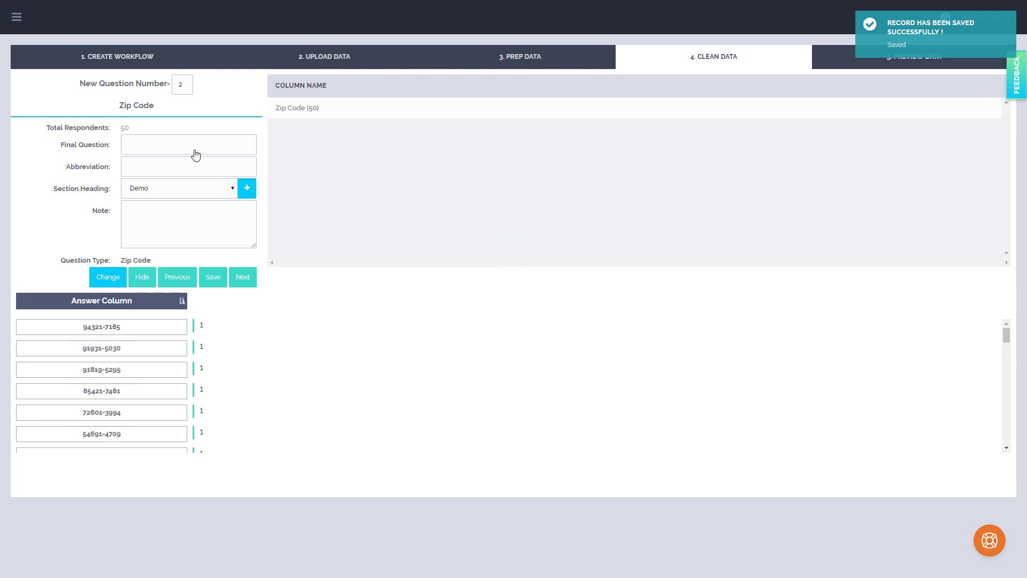
Copy the question's title, Zip Code, into its abbreviation
{"action": "left_click_drag", "start_coordinate": [168, 105], "coordinate": [107, 100]}
{"action": "key", "text": "ctrl+c"}
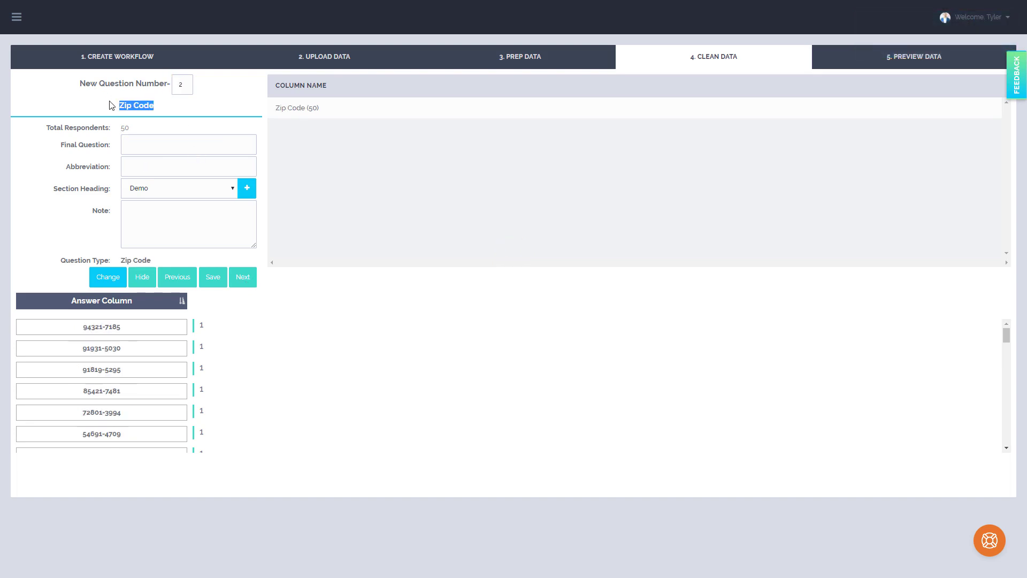
{"action": "left_click", "coordinate": [167, 161]}
{"action": "key", "text": "ctrl+v"}
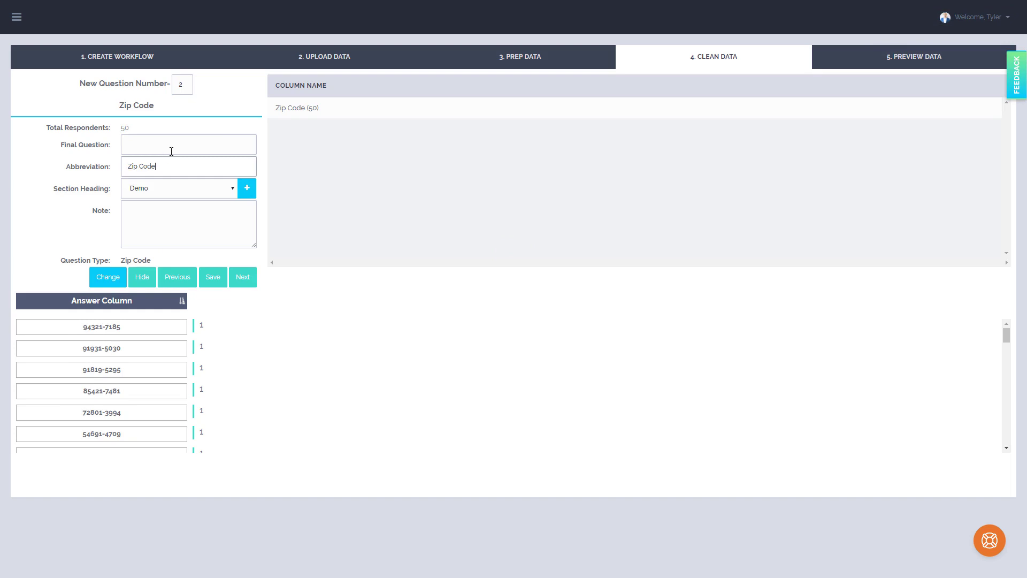
Set the final question to "What is your Zip Code?" and move on to the next question
{"action": "left_click", "coordinate": [171, 145]}
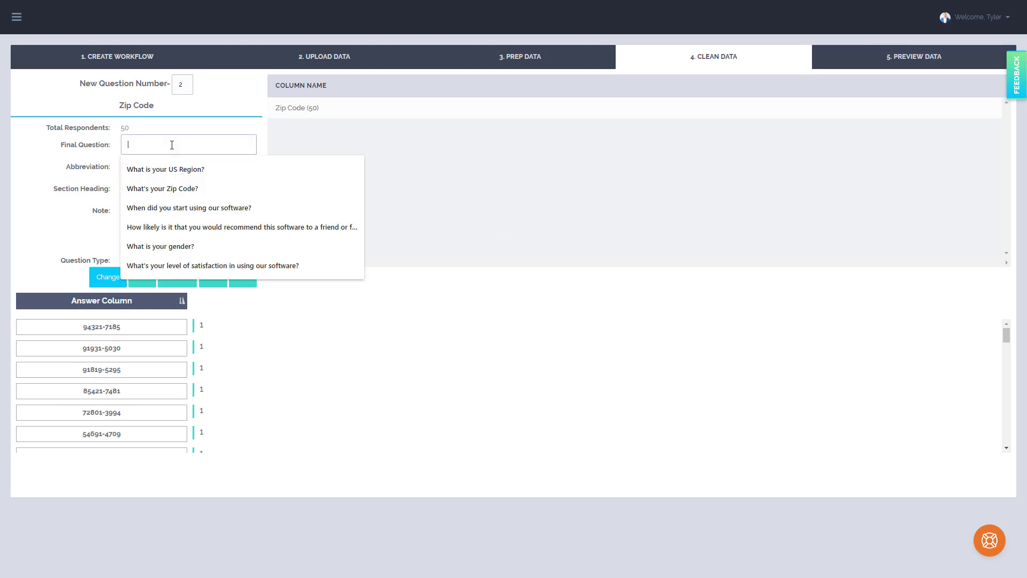
{"action": "type", "text": "what"}
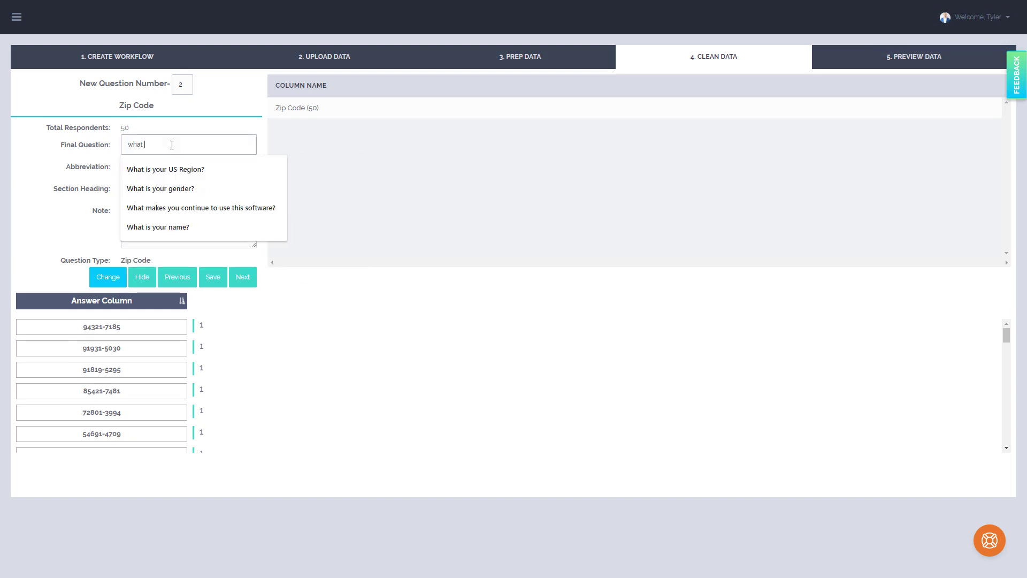
{"action": "key", "text": "BackSpace"}
{"action": "key", "text": "BackSpace"}
{"action": "key", "text": "BackSpace"}
{"action": "key", "text": "BackSpace"}
{"action": "key", "text": "BackSpace"}
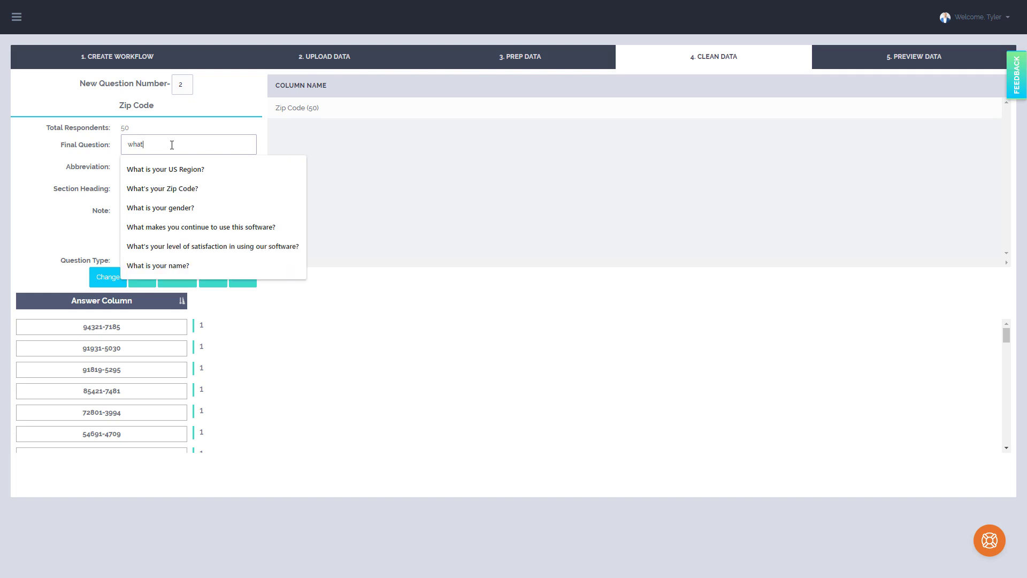
{"action": "type", "text": "What is yo"}
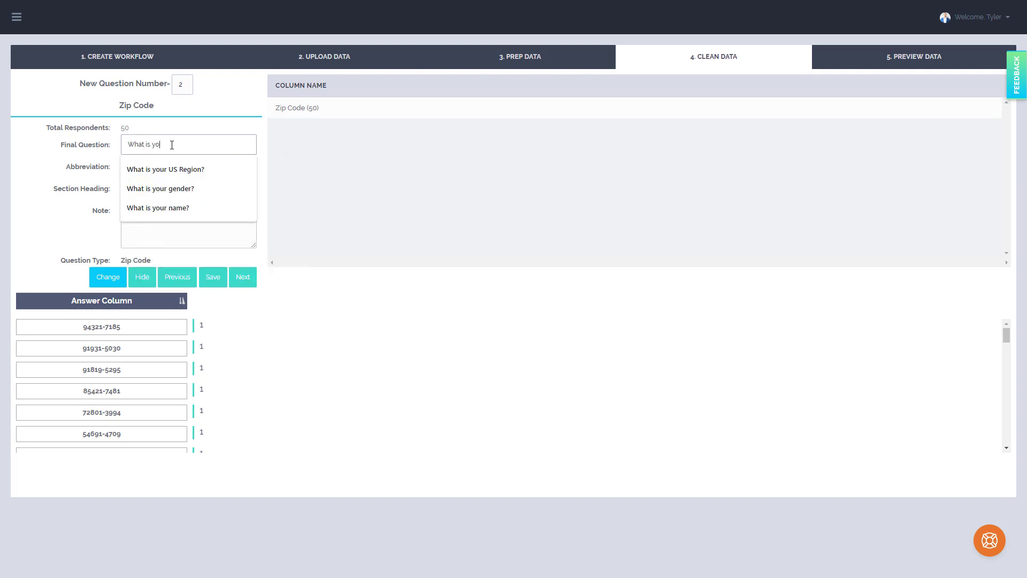
{"action": "type", "text": "ur Zip Code"}
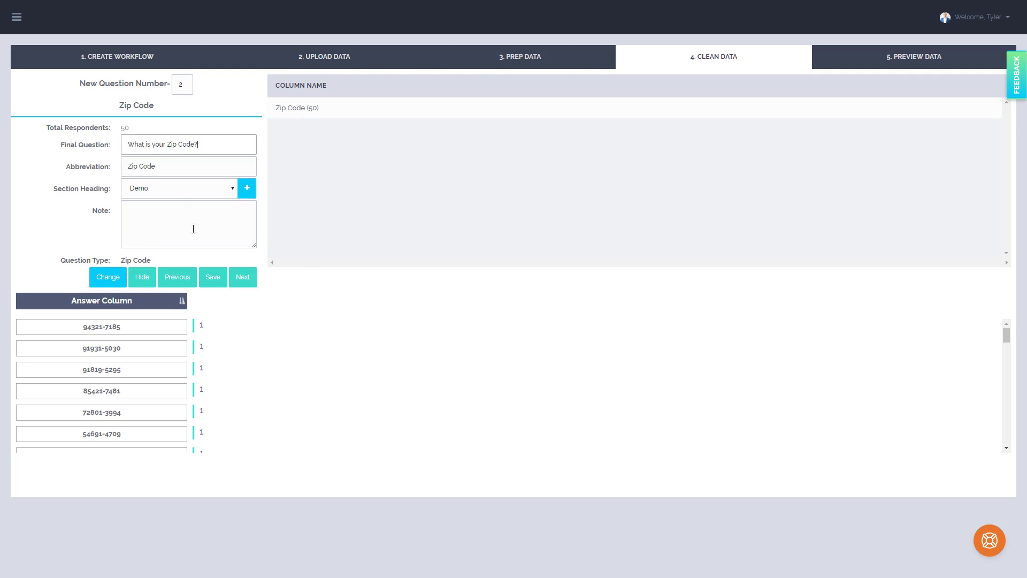
{"action": "left_click", "coordinate": [241, 279]}
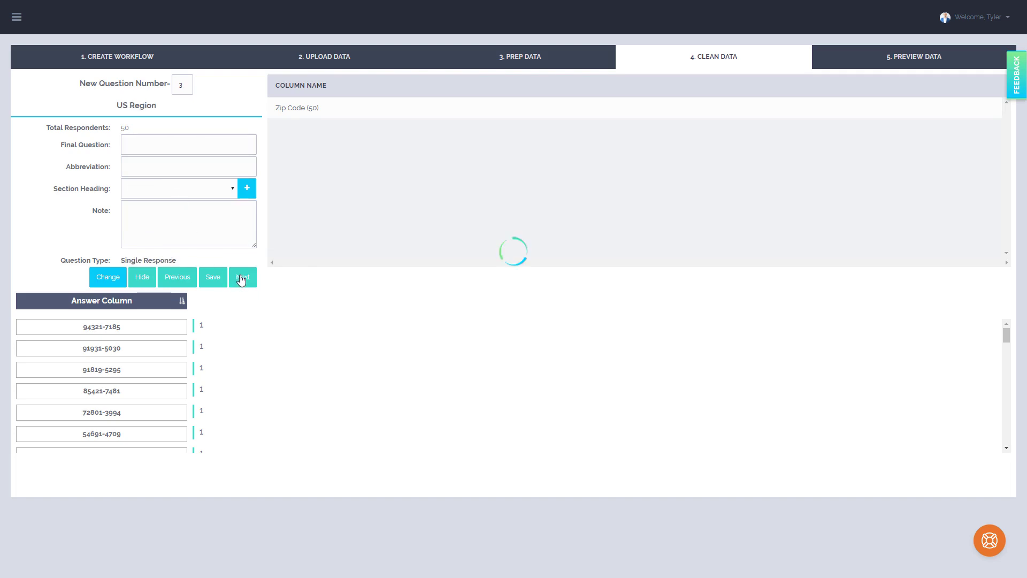
Set the US Region question's abbreviation to US Region and its final question to "What is your US Region?"
{"action": "left_click_drag", "start_coordinate": [157, 105], "coordinate": [117, 106]}
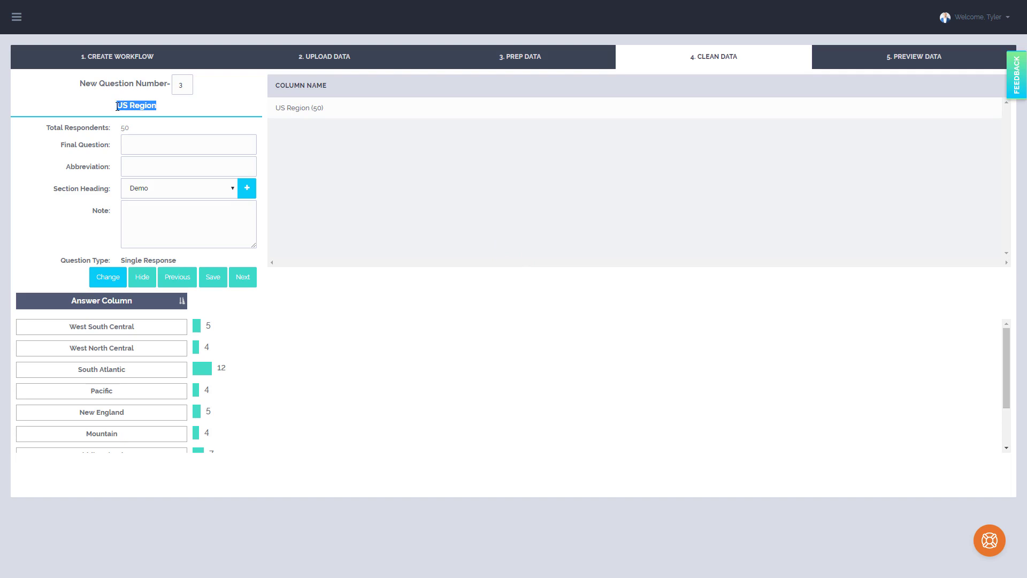
{"action": "left_click", "coordinate": [175, 169]}
{"action": "left_click", "coordinate": [156, 190]}
{"action": "left_click", "coordinate": [184, 138]}
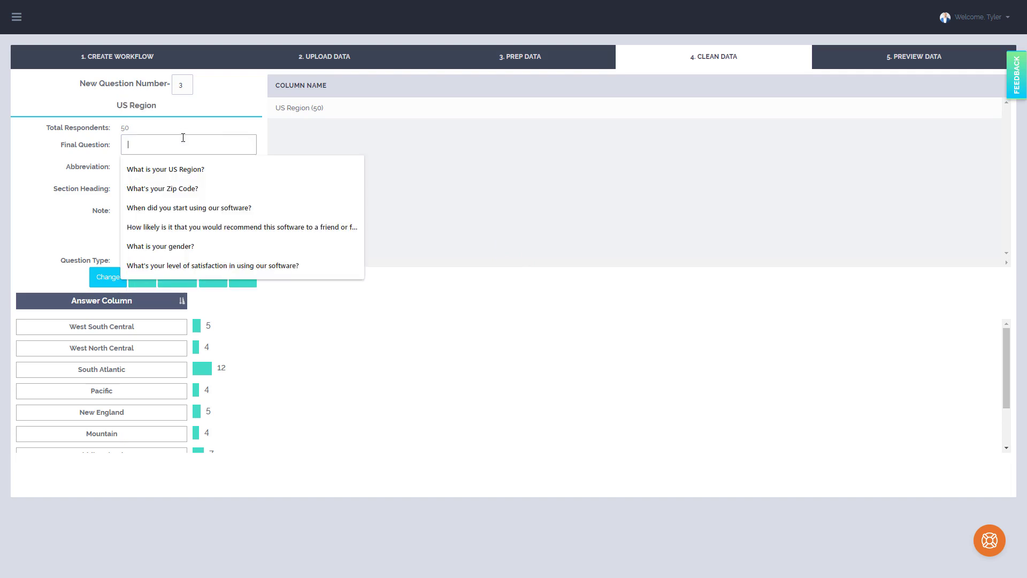
{"action": "type", "text": "What"}
{"action": "left_click", "coordinate": [193, 168]}
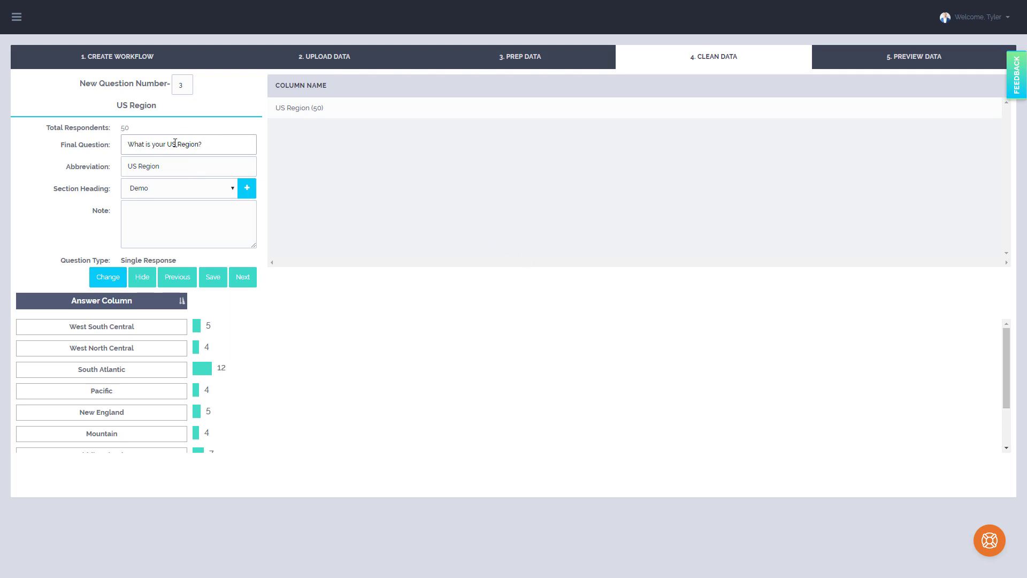
{"action": "left_click", "coordinate": [159, 162]}
{"action": "left_click_drag", "start_coordinate": [117, 105], "coordinate": [171, 112]}
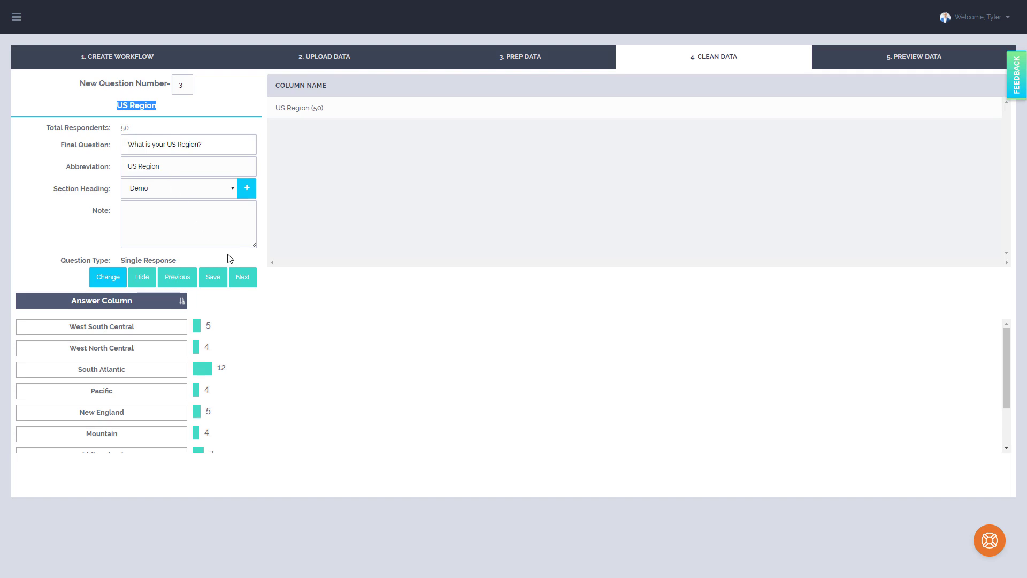
{"action": "left_click", "coordinate": [180, 169]}
Review the US Region answer labels, including West South Central and West North Central, and move on to the next question
{"action": "scroll", "coordinate": [268, 325], "scroll_direction": "down", "scroll_amount": 1}
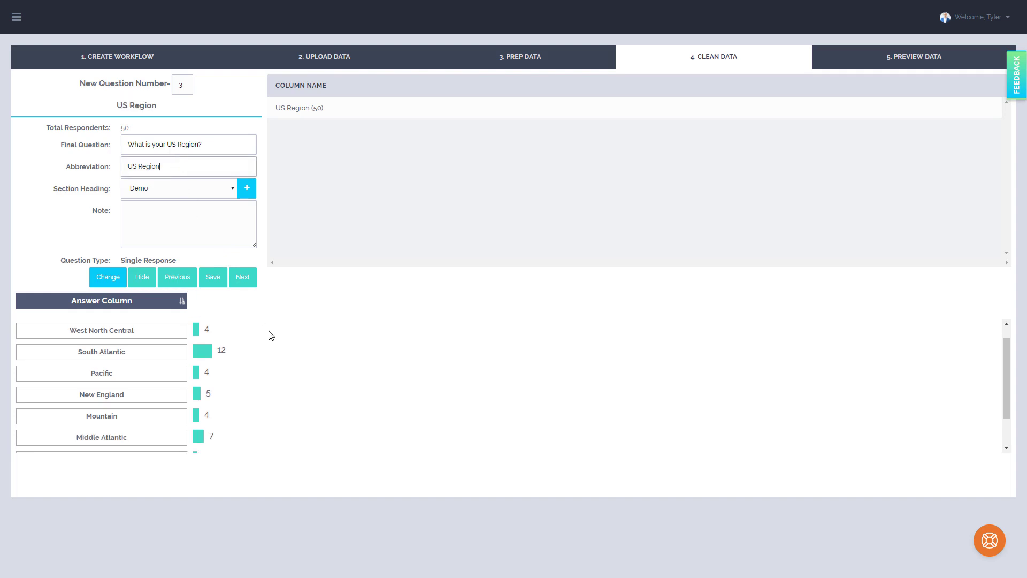
{"action": "scroll", "coordinate": [252, 369], "scroll_direction": "up", "scroll_amount": 1}
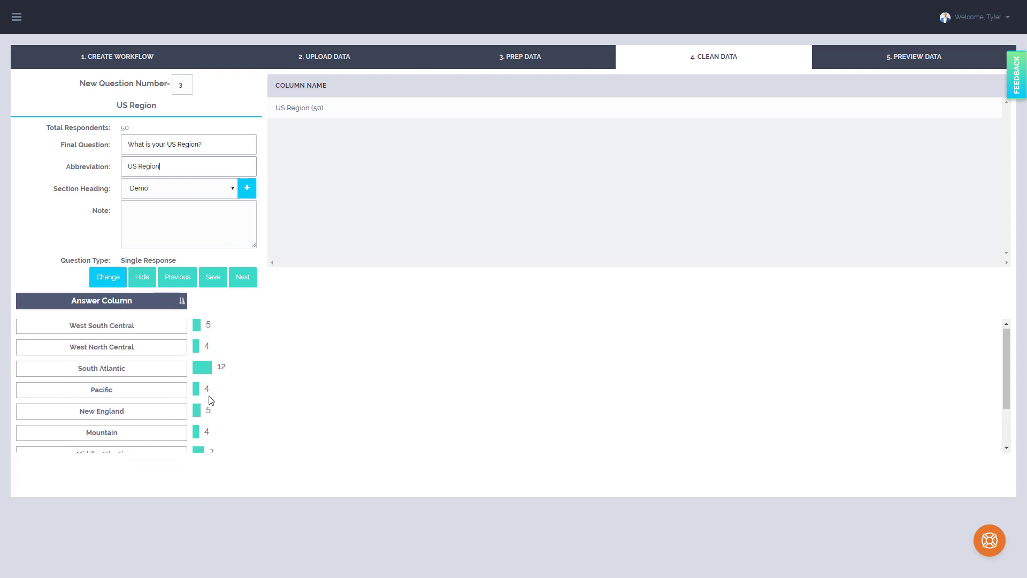
{"action": "triple_click", "coordinate": [89, 331]}
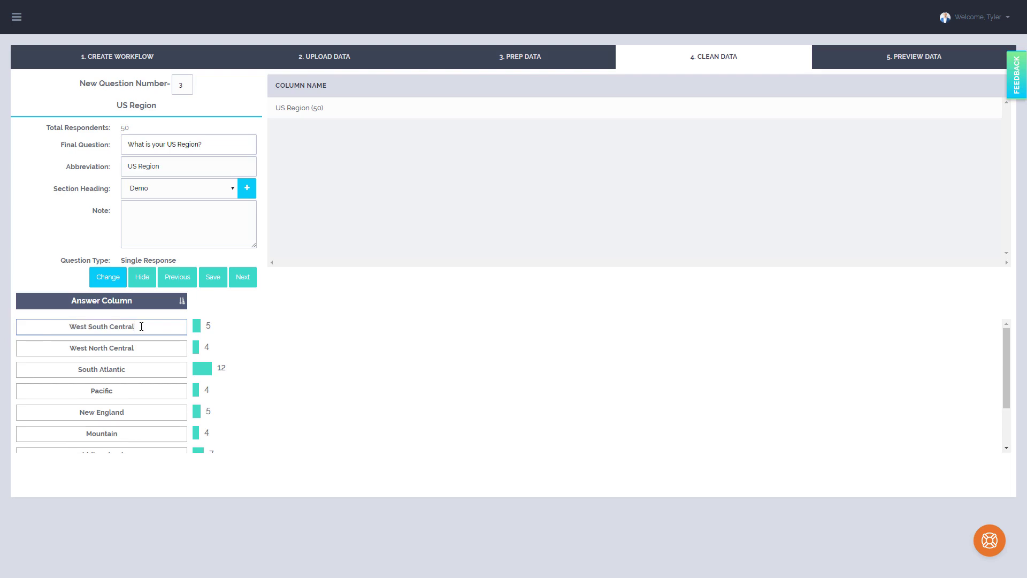
{"action": "left_click", "coordinate": [141, 349]}
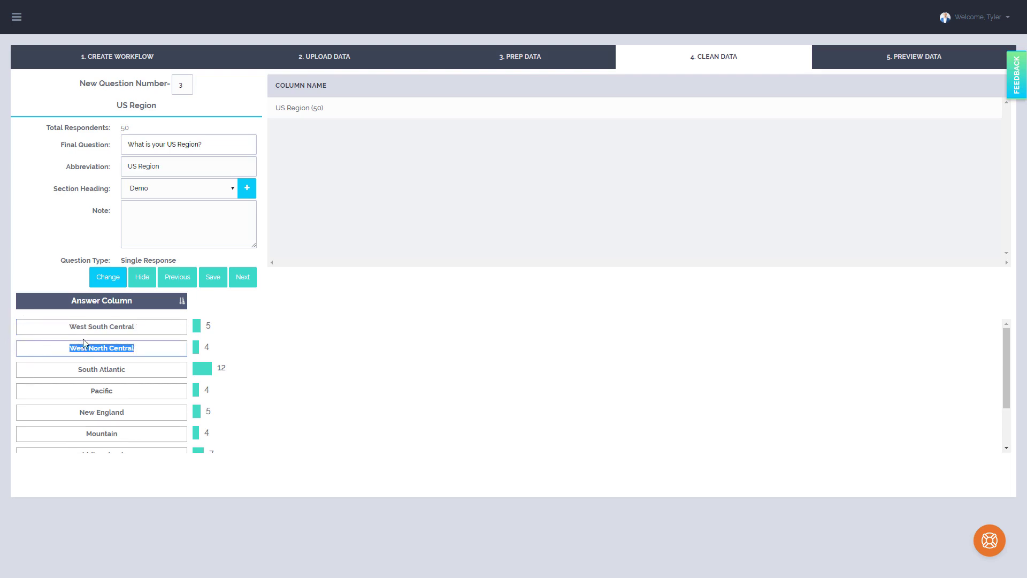
{"action": "left_click", "coordinate": [152, 326]}
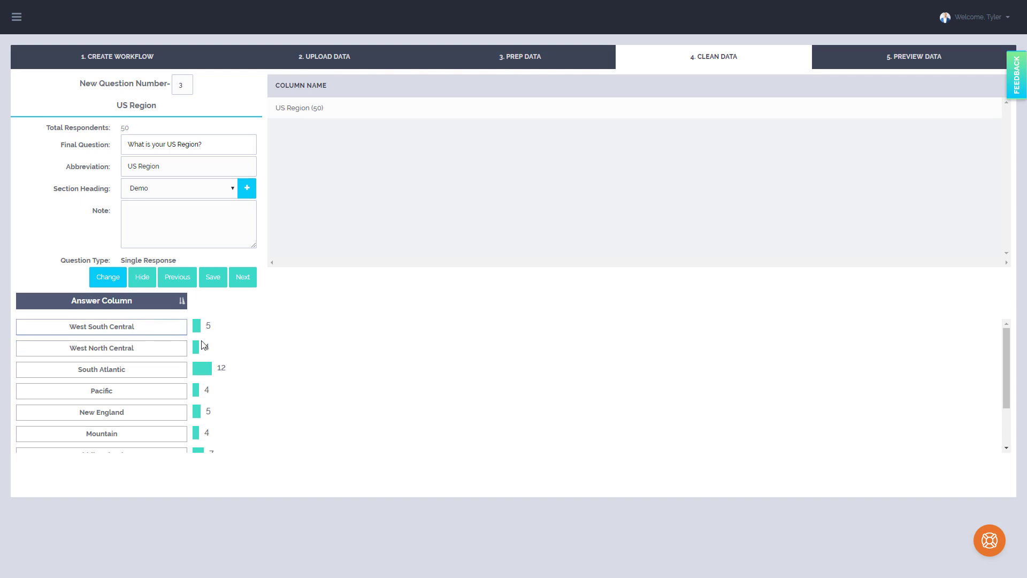
{"action": "left_click", "coordinate": [254, 287]}
Set the final question to "What your date of birth?" with the abbreviation DOB and move on to the next question
{"action": "left_click_drag", "start_coordinate": [189, 107], "coordinate": [92, 107]}
{"action": "key", "text": "ctrl+c"}
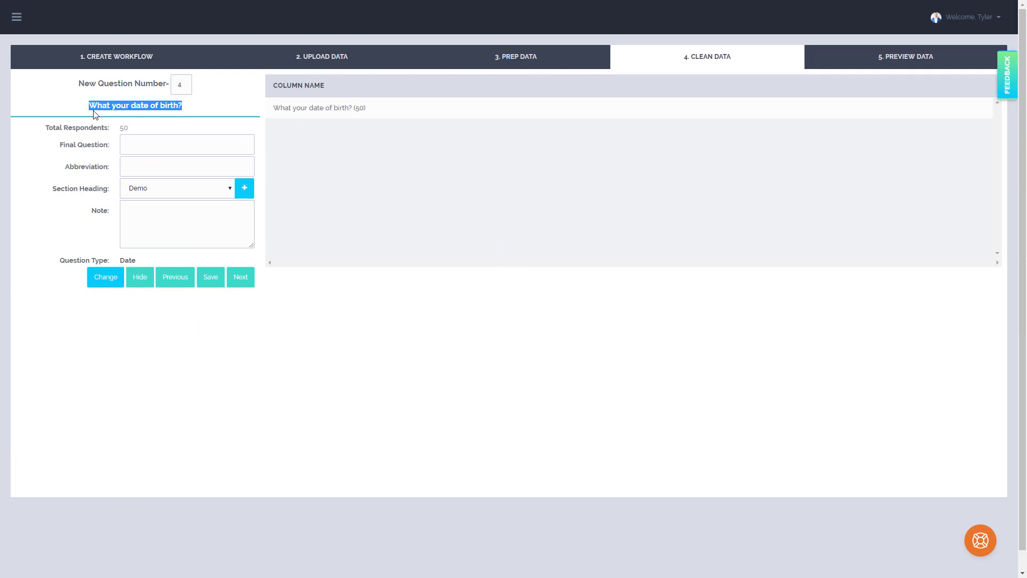
{"action": "left_click", "coordinate": [172, 140]}
{"action": "key", "text": "ctrl+v"}
{"action": "left_click", "coordinate": [167, 162]}
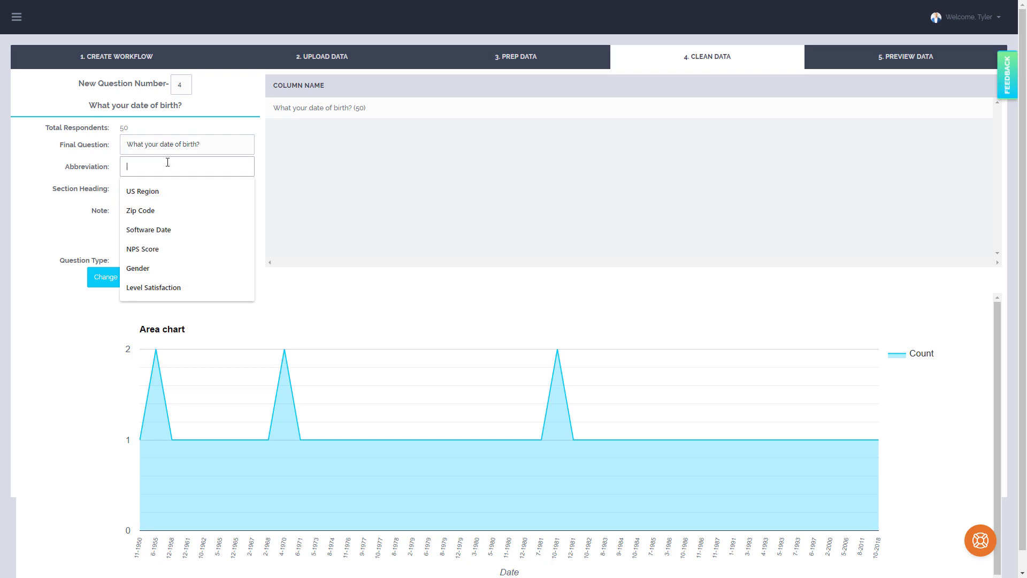
{"action": "type", "text": "DOB"}
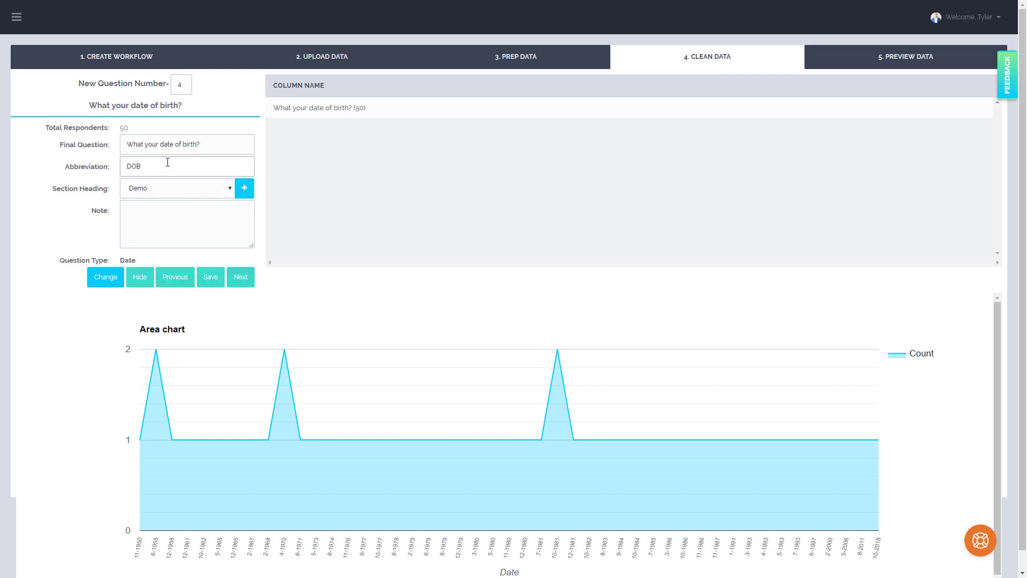
{"action": "left_click", "coordinate": [241, 278]}
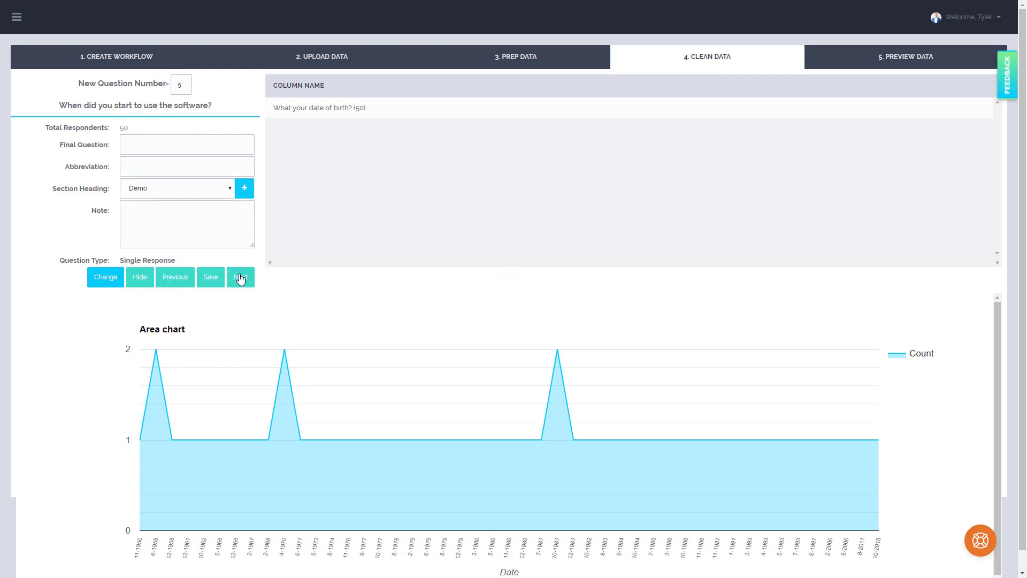
Set the final question to "When did you start to use the software?" and the abbreviation to Start Date
{"action": "left_click_drag", "start_coordinate": [227, 108], "coordinate": [63, 108]}
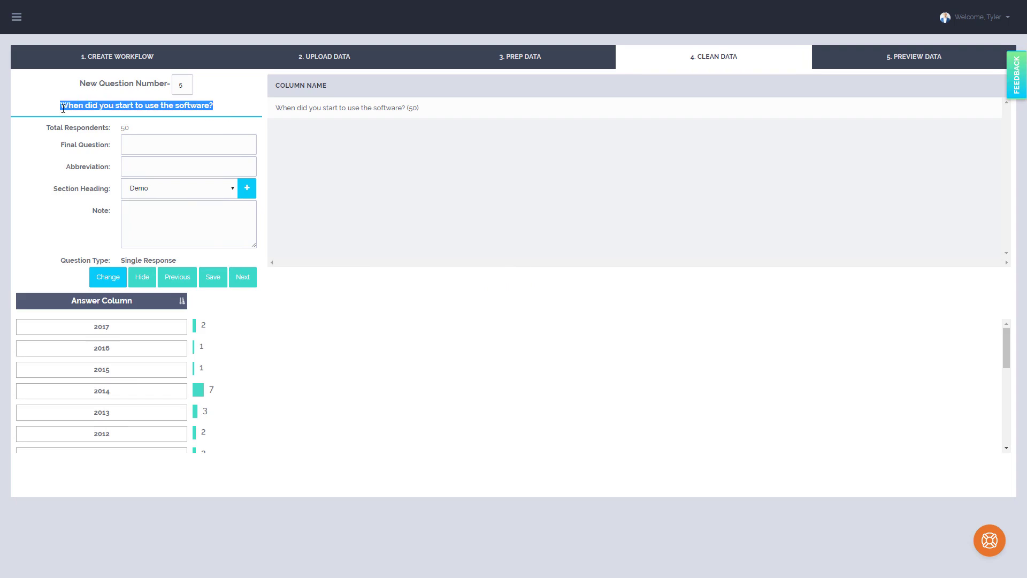
{"action": "key", "text": "ctrl+c"}
{"action": "left_click", "coordinate": [162, 142]}
{"action": "key", "text": "ctrl+v"}
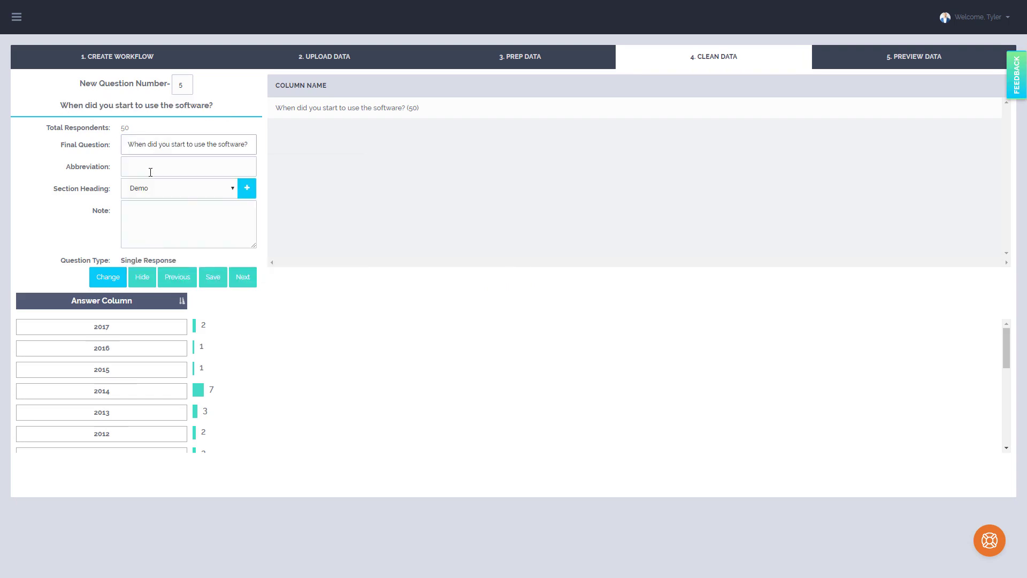
{"action": "left_click", "coordinate": [151, 171]}
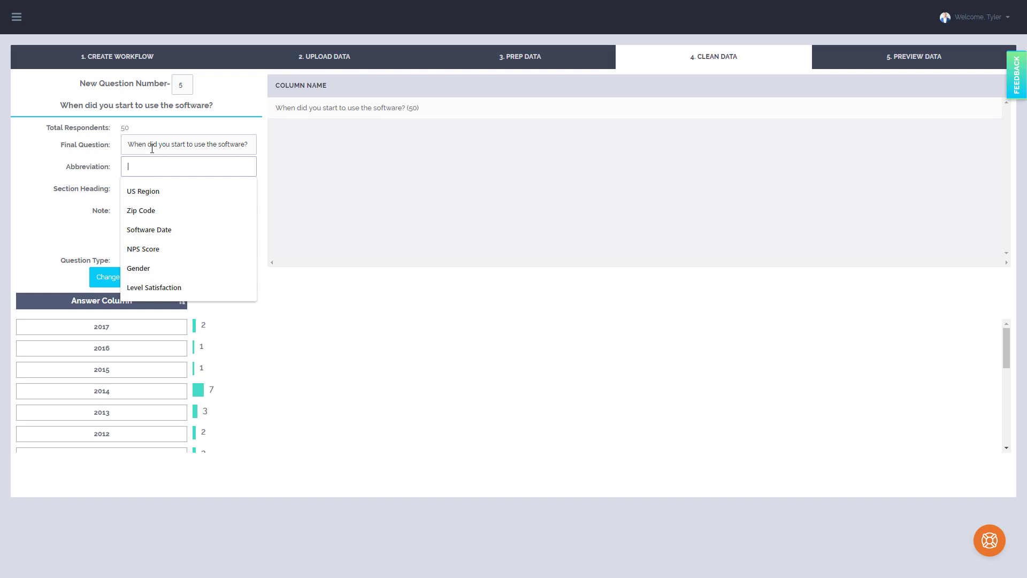
{"action": "type", "text": "Start D"}
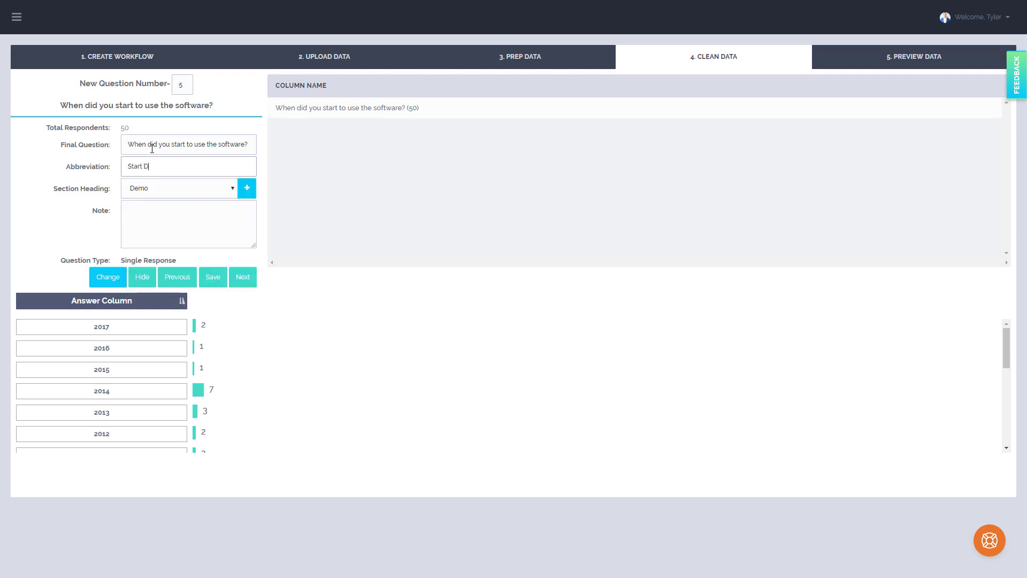
{"action": "type", "text": "ate"}
Add a new section heading named Survey Questions and move on to the next question
{"action": "left_click", "coordinate": [251, 193]}
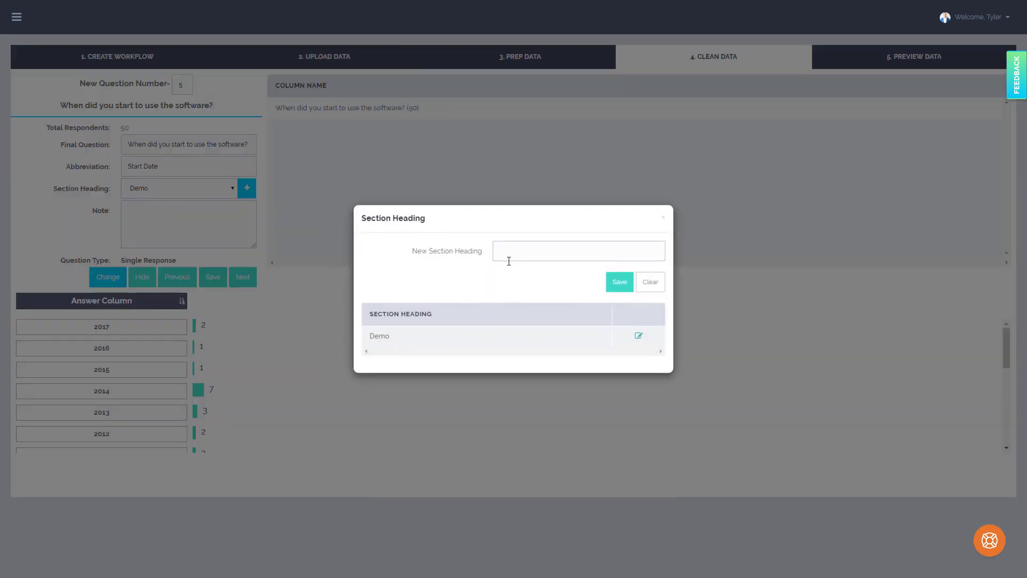
{"action": "type", "text": "Survey Questions"}
{"action": "left_click", "coordinate": [616, 284]}
{"action": "left_click", "coordinate": [247, 278]}
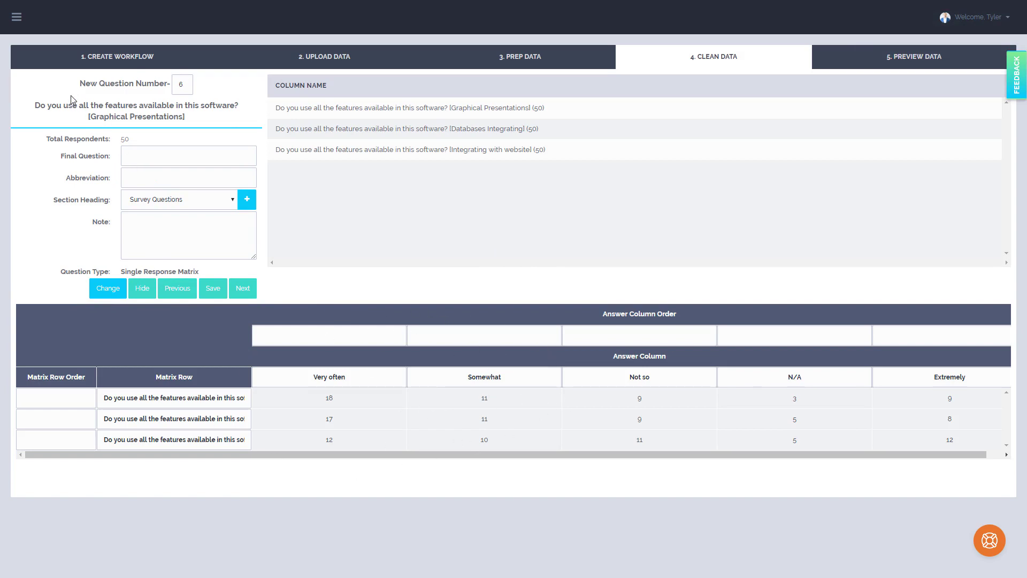
Set the final question to "Do you use all the features available in this software?" and the abbreviation to Features Available
{"action": "left_click_drag", "start_coordinate": [35, 105], "coordinate": [237, 107]}
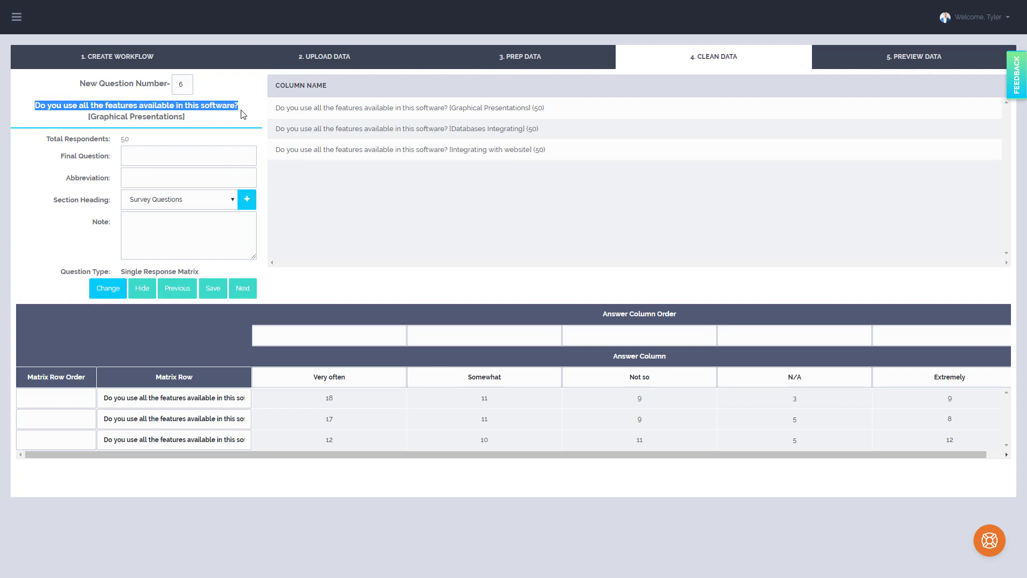
{"action": "left_click", "coordinate": [217, 154]}
{"action": "key", "text": "ctrl+v"}
{"action": "double_click", "coordinate": [212, 156]}
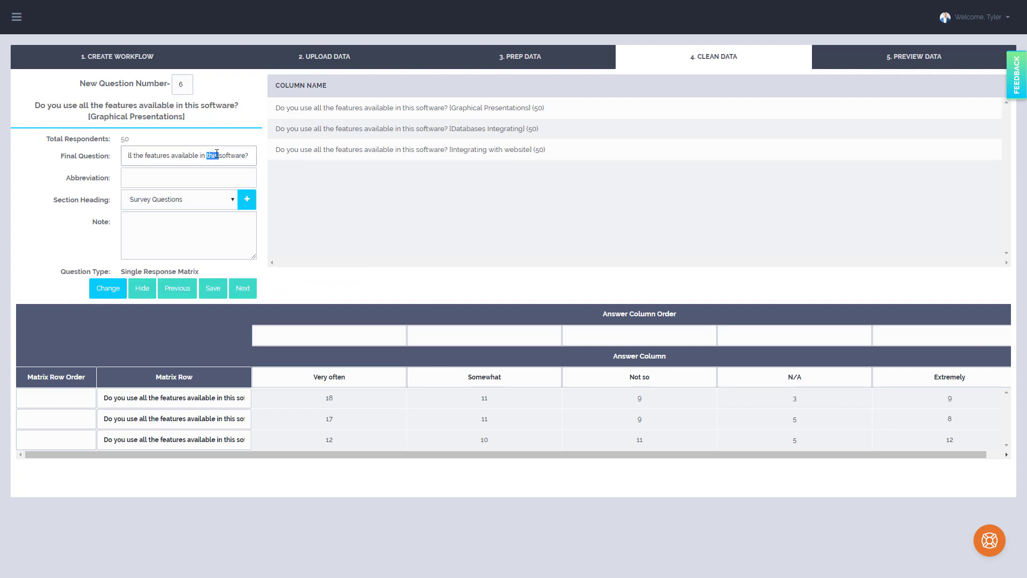
{"action": "left_click", "coordinate": [164, 180]}
{"action": "type", "text": "Features Available"}
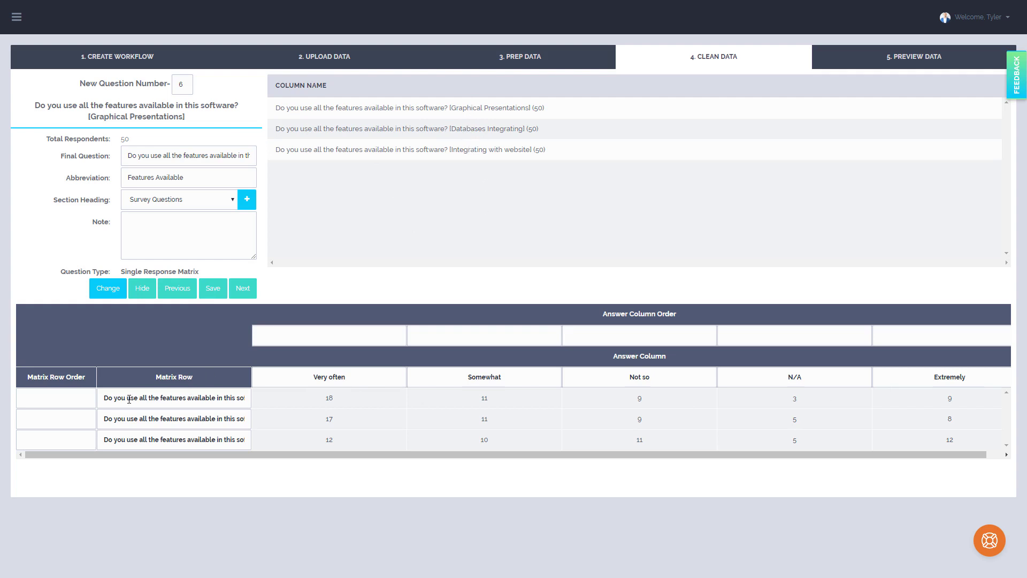
Shorten the first matrix row label to Graphical Presentations, removing the question text and brackets
{"action": "left_click_drag", "start_coordinate": [117, 400], "coordinate": [333, 409]}
{"action": "left_click", "coordinate": [170, 396]}
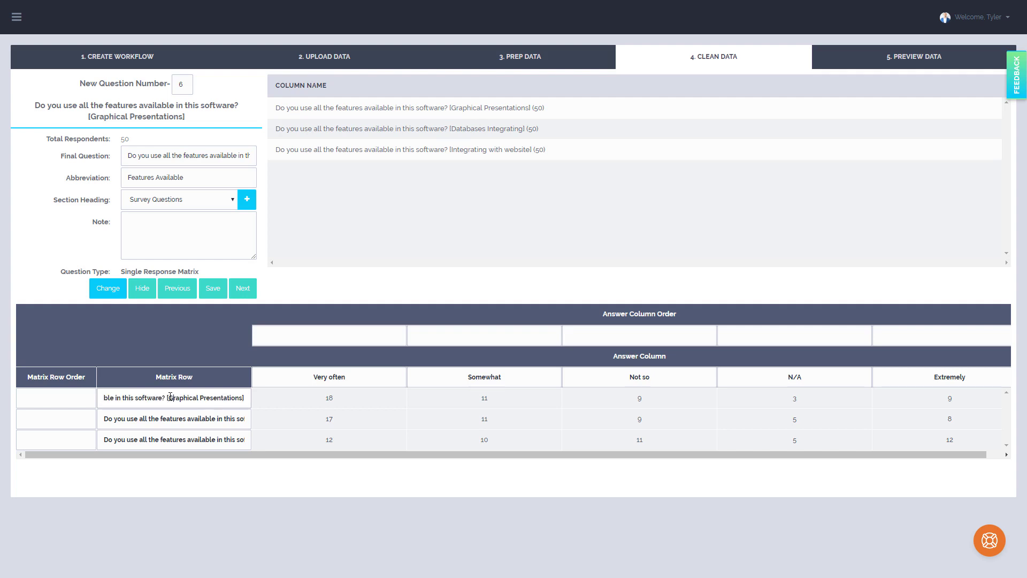
{"action": "left_click_drag", "start_coordinate": [170, 397], "coordinate": [9, 383]}
{"action": "key", "text": "BackSpace"}
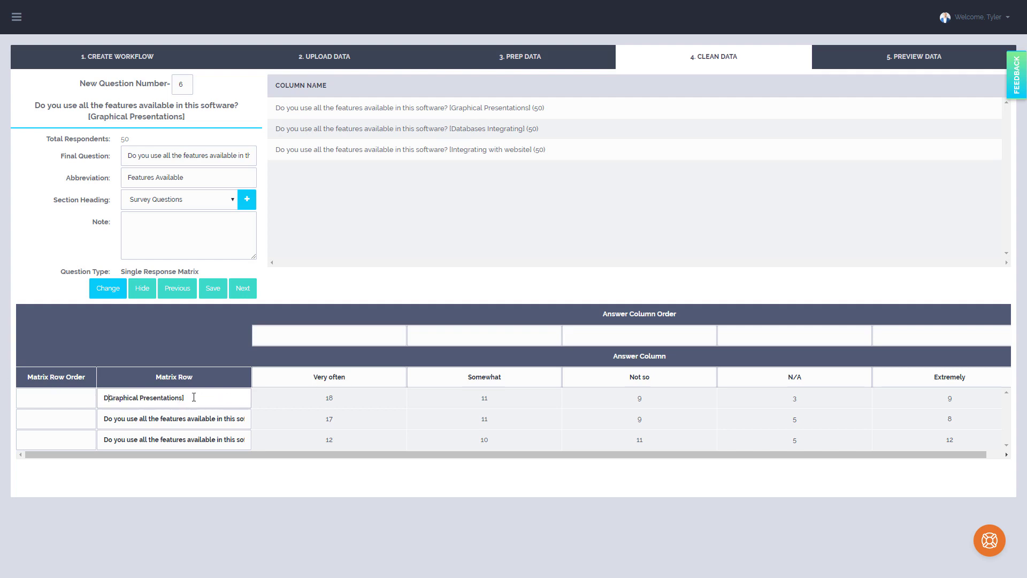
{"action": "left_click", "coordinate": [196, 398]}
{"action": "left_click", "coordinate": [107, 397]}
{"action": "key", "text": "BackSpace"}
Shorten the second matrix row label to Databases Integrating, removing the question text and brackets
{"action": "left_click_drag", "start_coordinate": [130, 420], "coordinate": [454, 427]}
{"action": "left_click", "coordinate": [199, 425]}
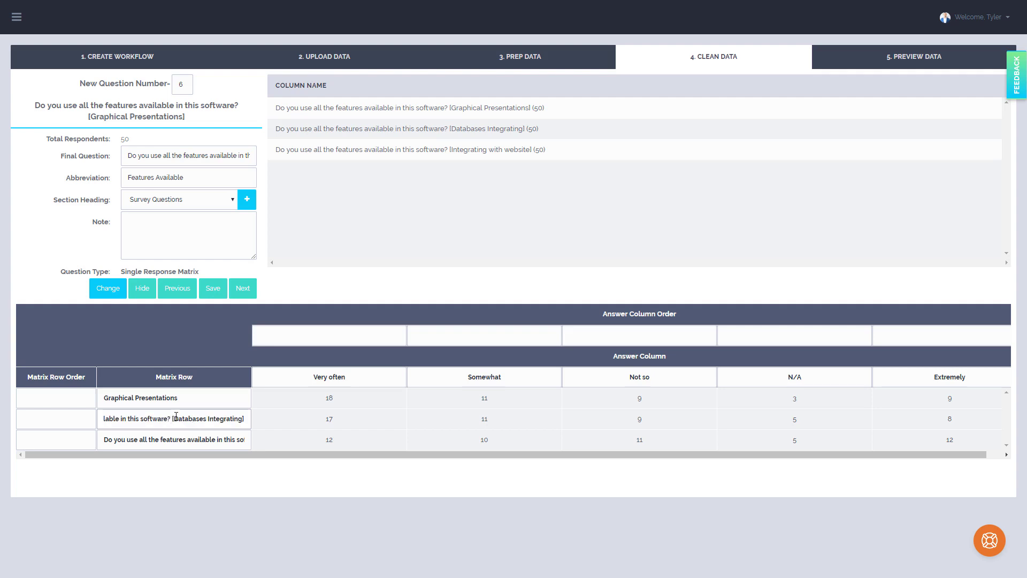
{"action": "left_click_drag", "start_coordinate": [172, 418], "coordinate": [107, 420]}
{"action": "key", "text": "BackSpace"}
{"action": "left_click", "coordinate": [194, 420]}
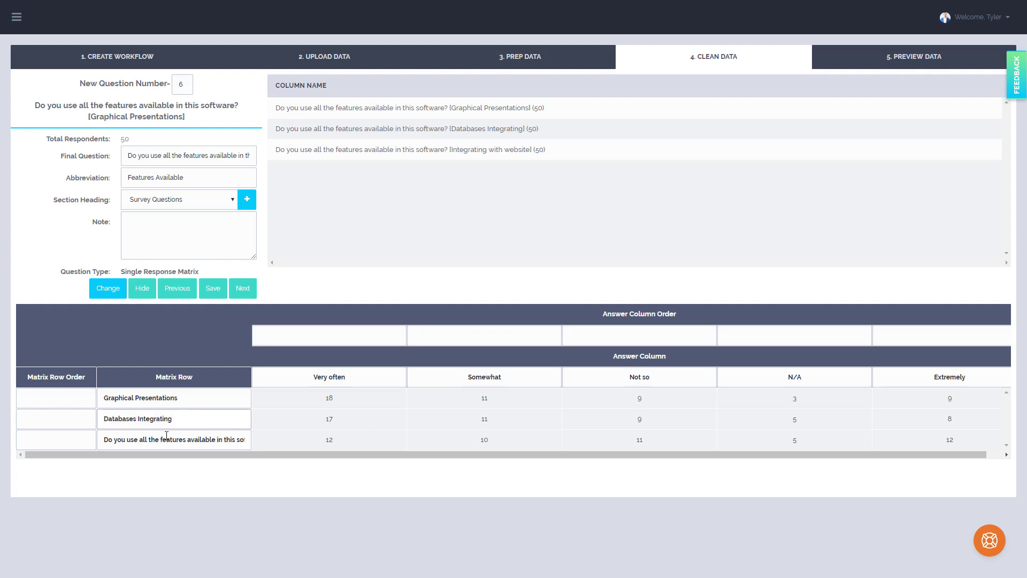
Shorten the third matrix row label to Integrating with website, removing the question text and brackets
{"action": "left_click_drag", "start_coordinate": [163, 438], "coordinate": [436, 447]}
{"action": "left_click", "coordinate": [249, 442]}
{"action": "key", "text": "BackSpace"}
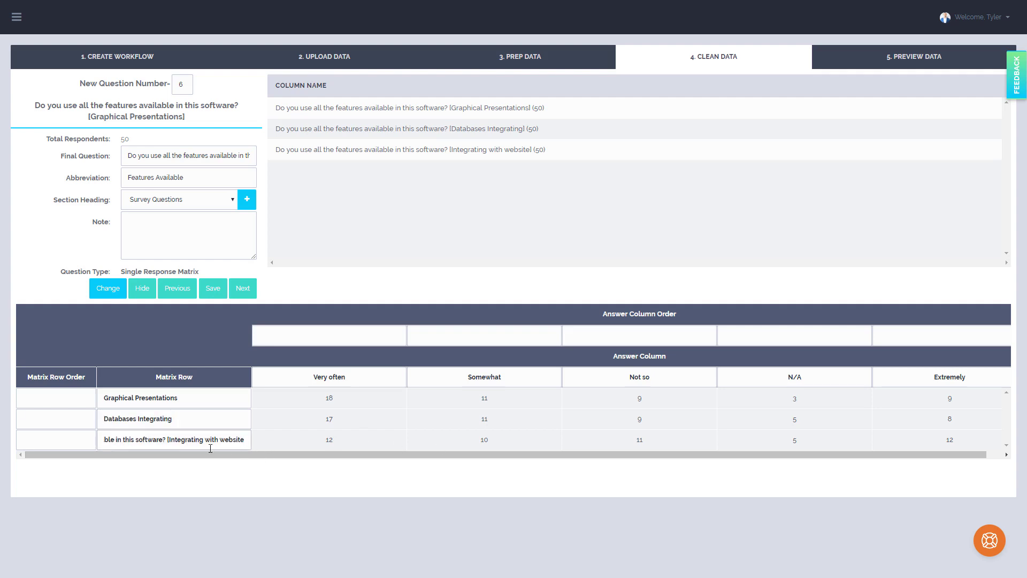
{"action": "left_click_drag", "start_coordinate": [171, 439], "coordinate": [107, 440]}
{"action": "key", "text": "BackSpace"}
{"action": "left_click", "coordinate": [196, 421]}
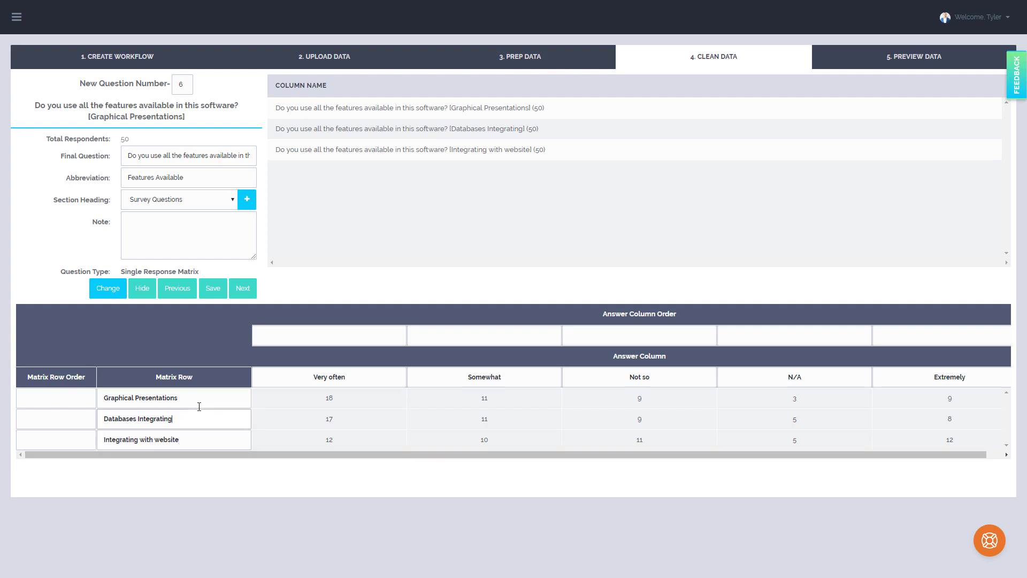
Set the answer column order starting from Extremely, with Very often as 2, Somewhat as 3, Not so as 4 and N/A as 5
{"action": "left_click", "coordinate": [472, 384]}
{"action": "left_click", "coordinate": [923, 338]}
{"action": "left_click", "coordinate": [367, 335]}
{"action": "type", "text": "2"}
{"action": "left_click", "coordinate": [465, 339]}
{"action": "type", "text": "3"}
{"action": "left_click", "coordinate": [598, 336]}
{"action": "type", "text": "4"}
{"action": "left_click", "coordinate": [747, 332]}
{"action": "type", "text": "5"}
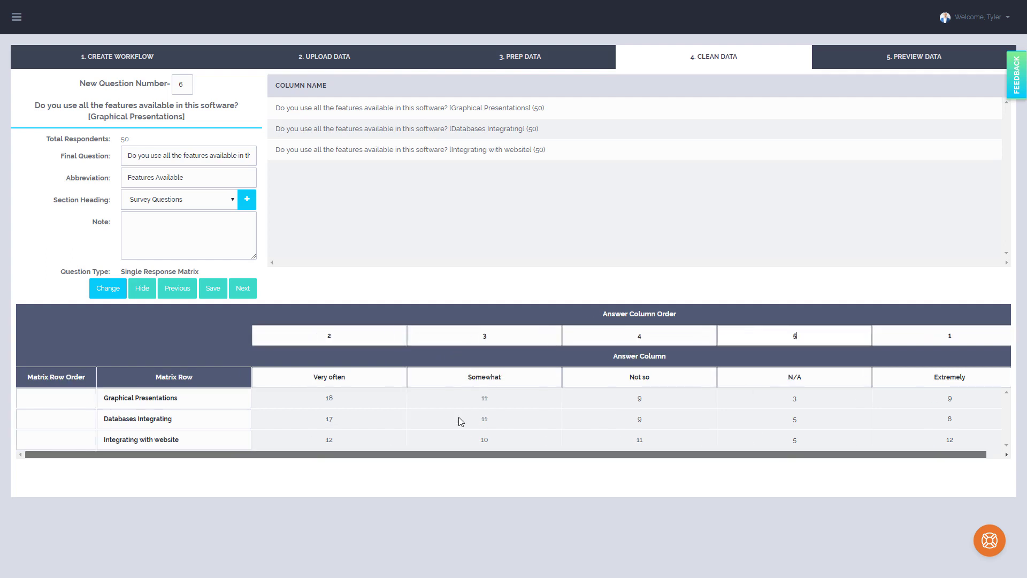
Check the matrix row order fields and the answer column labels, and move on to the next question
{"action": "left_click", "coordinate": [74, 425]}
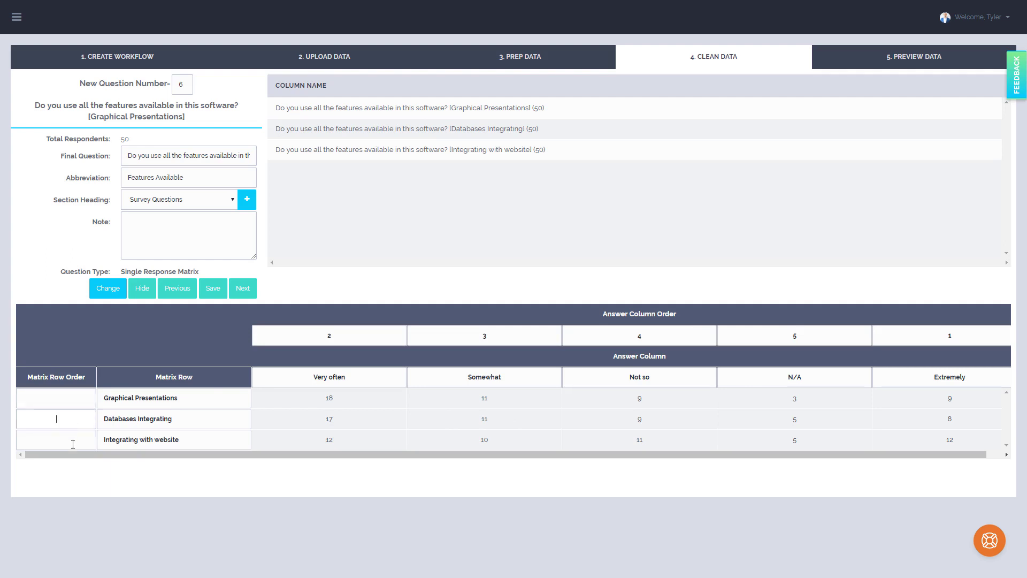
{"action": "left_click", "coordinate": [72, 406]}
{"action": "left_click", "coordinate": [325, 377]}
{"action": "left_click", "coordinate": [464, 381]}
{"action": "left_click", "coordinate": [638, 377]}
{"action": "left_click", "coordinate": [243, 290]}
Set the final question to "Select the mode option you use for the software" with the abbreviation Mode Option and move on to the next question
{"action": "left_click_drag", "start_coordinate": [229, 105], "coordinate": [45, 106]}
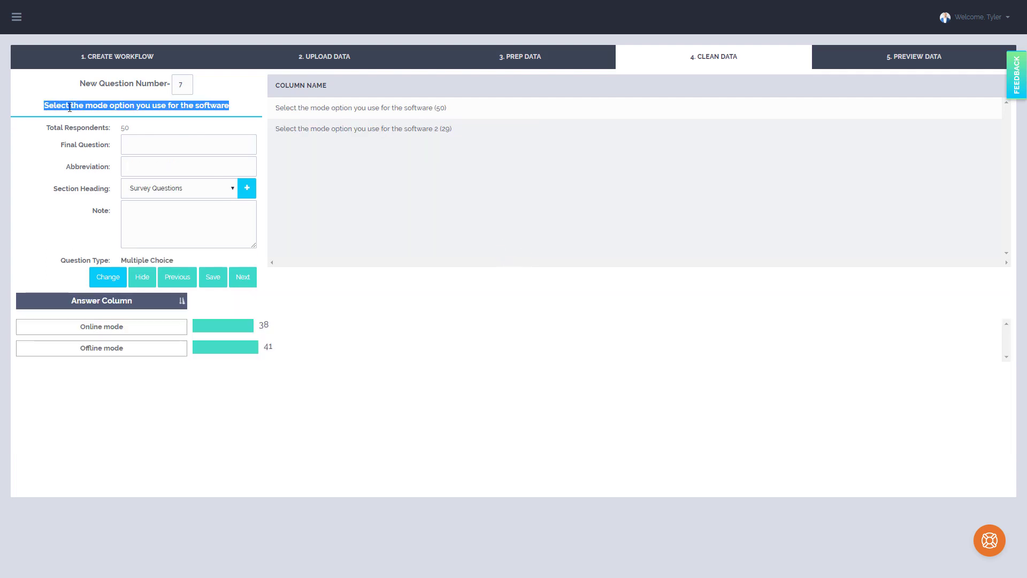
{"action": "left_click", "coordinate": [184, 143]}
{"action": "key", "text": "ctrl+v"}
{"action": "left_click", "coordinate": [172, 166]}
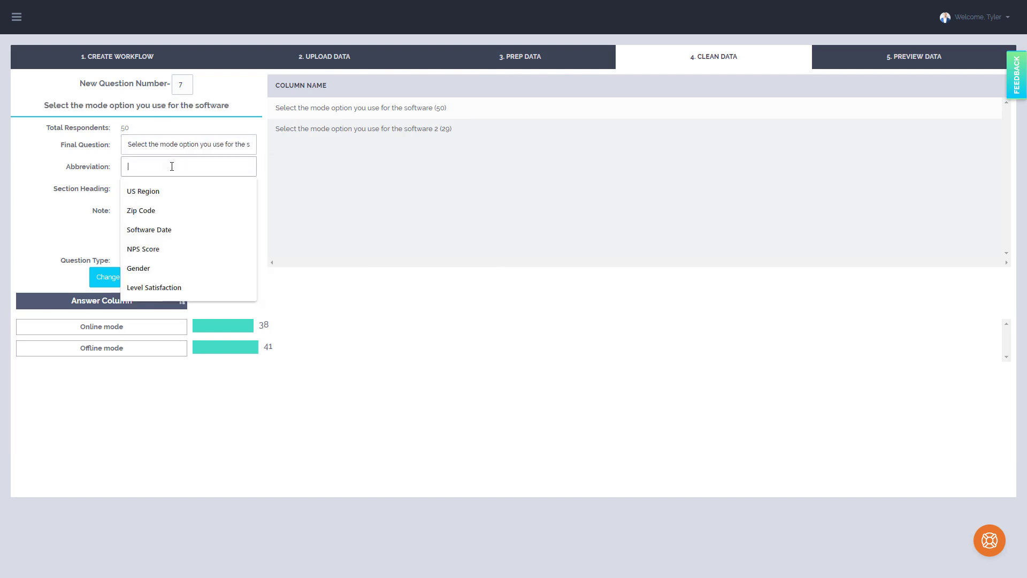
{"action": "type", "text": "Mode Option"}
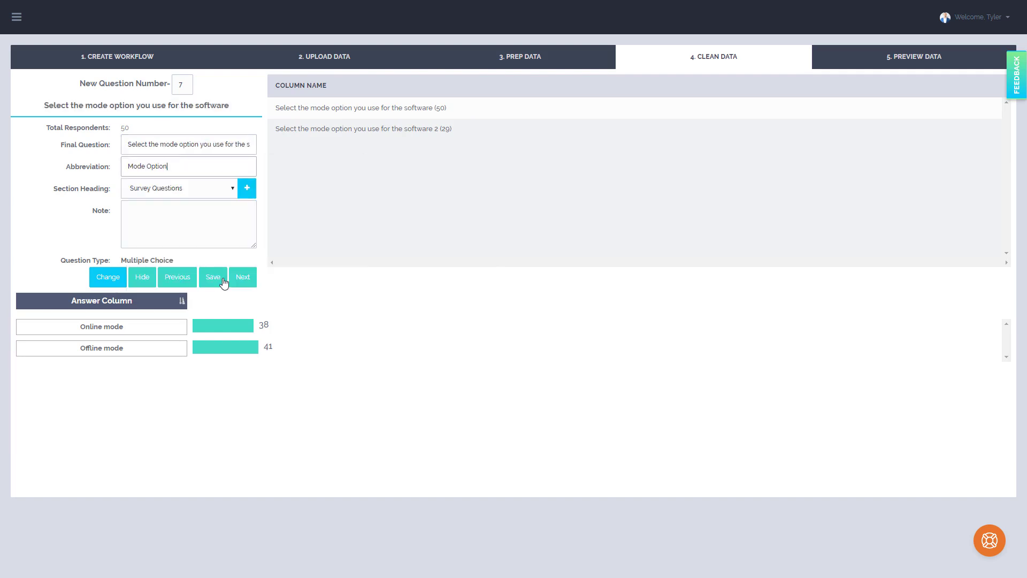
{"action": "left_click", "coordinate": [223, 282]}
Set the final question to "What makes you continue to use this software?" and the abbreviation to Why Use Software
{"action": "left_click_drag", "start_coordinate": [26, 105], "coordinate": [209, 106]}
{"action": "key", "text": "ctrl+c"}
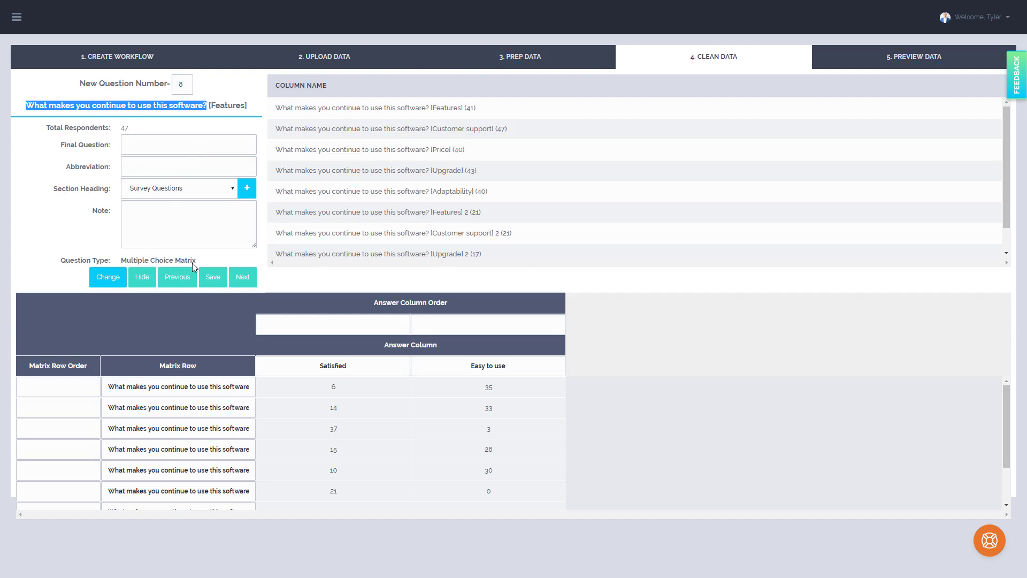
{"action": "left_click", "coordinate": [153, 145]}
{"action": "key", "text": "ctrl+v"}
{"action": "left_click", "coordinate": [156, 166]}
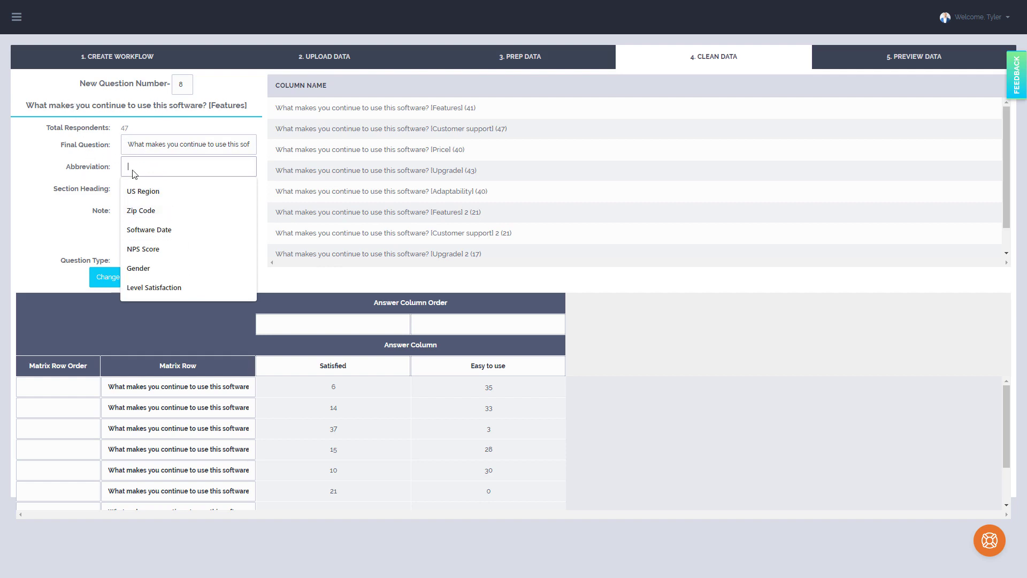
{"action": "type", "text": "Why Use Software"}
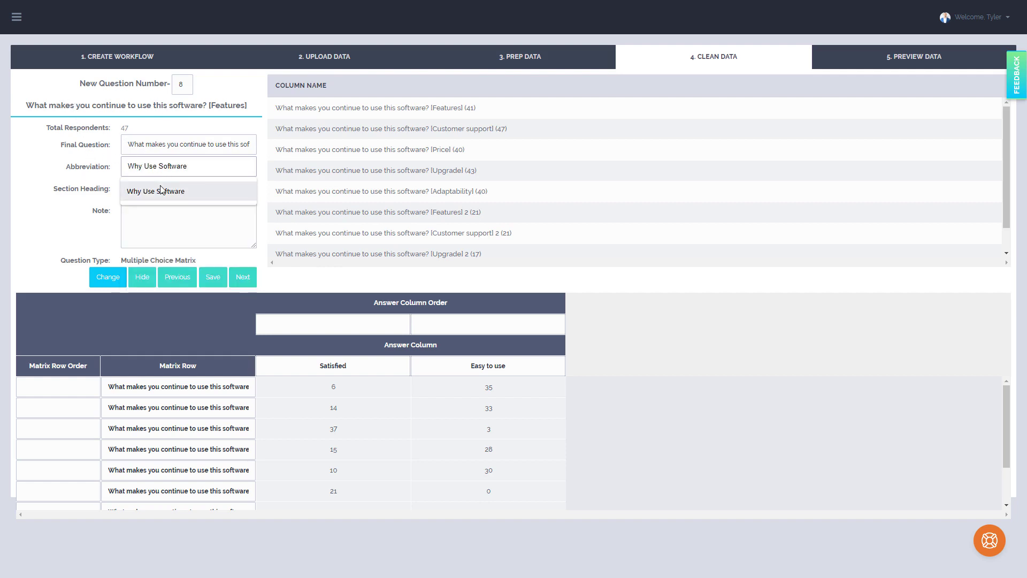
{"action": "left_click", "coordinate": [162, 191]}
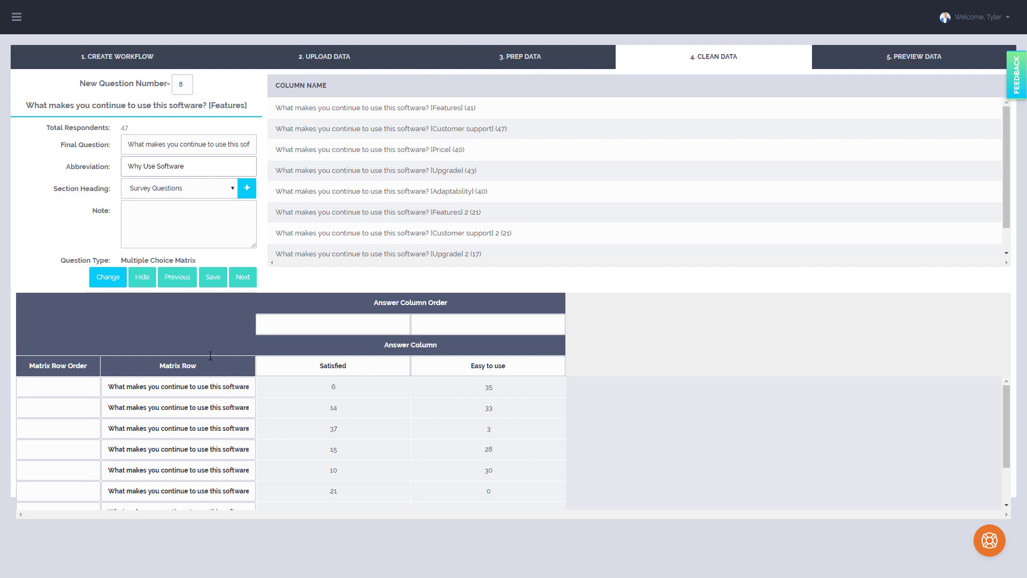
Shorten the first matrix row label to Features, removing the question text and brackets
{"action": "left_click_drag", "start_coordinate": [161, 386], "coordinate": [286, 408]}
{"action": "left_click", "coordinate": [252, 388]}
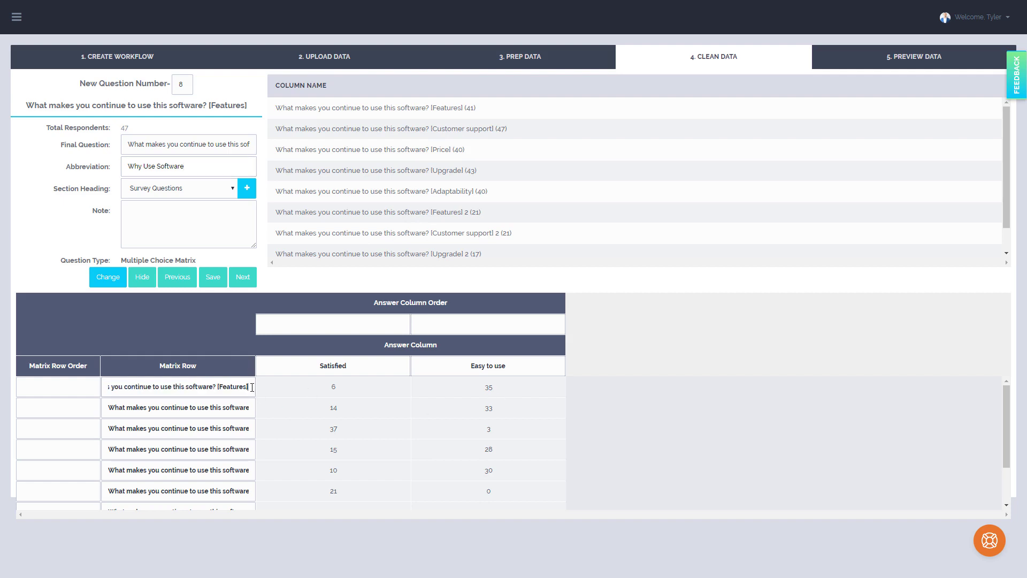
{"action": "key", "text": "BackSpace"}
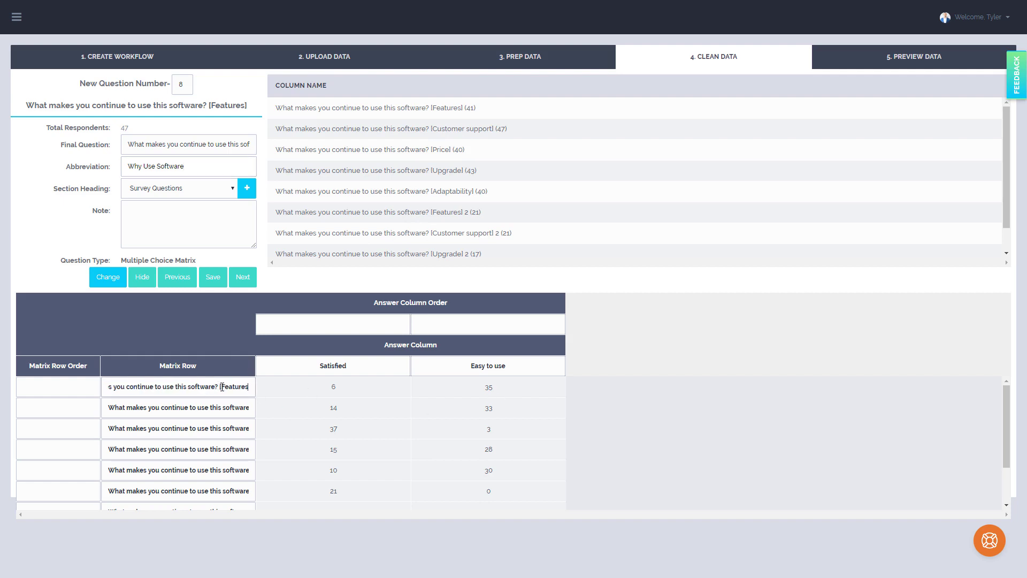
{"action": "triple_click", "coordinate": [223, 387]}
Shorten the second matrix row label to Customer support, removing the question text and brackets
{"action": "left_click_drag", "start_coordinate": [109, 409], "coordinate": [413, 406]}
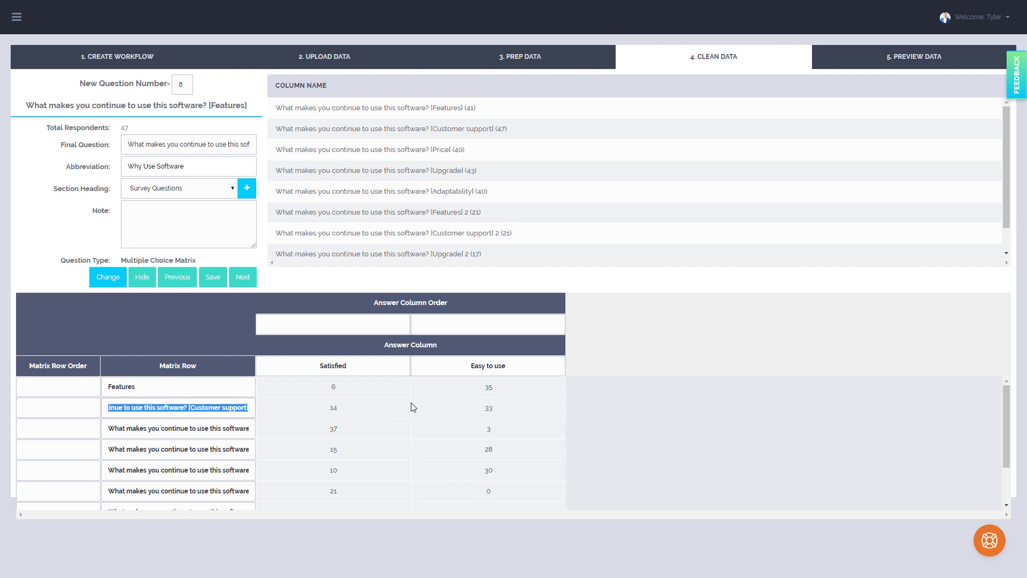
{"action": "left_click", "coordinate": [250, 409]}
{"action": "key", "text": "BackSpace"}
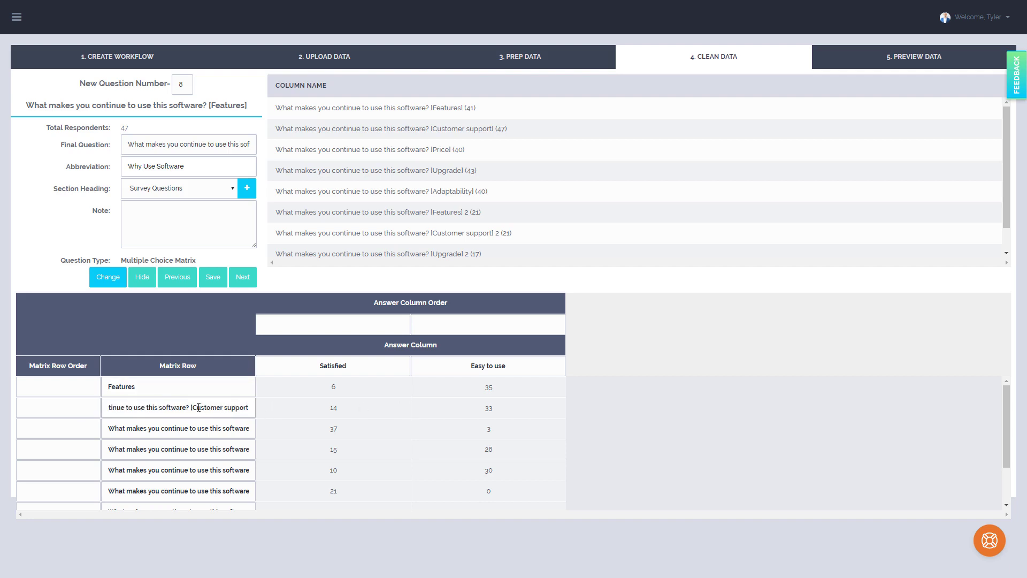
{"action": "left_click_drag", "start_coordinate": [194, 408], "coordinate": [374, 428]}
{"action": "key", "text": "BackSpace"}
Shorten the third matrix row label to Price, removing the question text and brackets
{"action": "left_click", "coordinate": [254, 427]}
{"action": "key", "text": "BackSpace"}
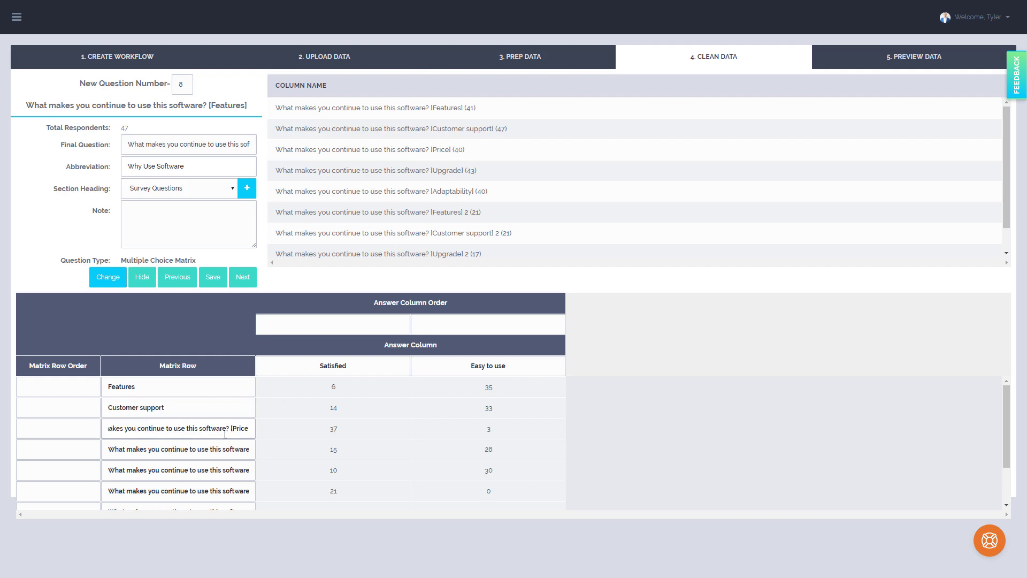
{"action": "left_click_drag", "start_coordinate": [233, 428], "coordinate": [104, 428]}
{"action": "key", "text": "BackSpace"}
Shorten the fourth and fifth matrix row labels to Upgrade and Adaptability
{"action": "left_click_drag", "start_coordinate": [109, 450], "coordinate": [335, 470]}
{"action": "left_click", "coordinate": [253, 450]}
{"action": "key", "text": "BackSpace"}
{"action": "key", "text": "BackSpace"}
{"action": "left_click_drag", "start_coordinate": [209, 471], "coordinate": [104, 470]}
Shorten the second set's Features and Customer support row labels to those names, removing the question text, brackets and trailing 2
{"action": "key", "text": "BackSpace"}
{"action": "scroll", "coordinate": [110, 470], "scroll_direction": "down", "scroll_amount": 1}
{"action": "left_click_drag", "start_coordinate": [189, 437], "coordinate": [105, 438]}
{"action": "left_click", "coordinate": [253, 438]}
{"action": "key", "text": "BackSpace"}
Shorten the second Upgrade row label to Upgrade, removing the question text, brackets and trailing 2
{"action": "key", "text": "BackSpace"}
{"action": "left_click_drag", "start_coordinate": [193, 459], "coordinate": [105, 452]}
{"action": "key", "text": "BackSpace"}
{"action": "left_click_drag", "start_coordinate": [129, 480], "coordinate": [367, 481]}
{"action": "left_click", "coordinate": [254, 479]}
Shorten the last matrix row label to Adaptability and check the shortened labels across all matrix rows
{"action": "key", "text": "BackSpace"}
{"action": "key", "text": "BackSpace"}
{"action": "key", "text": "BackSpace"}
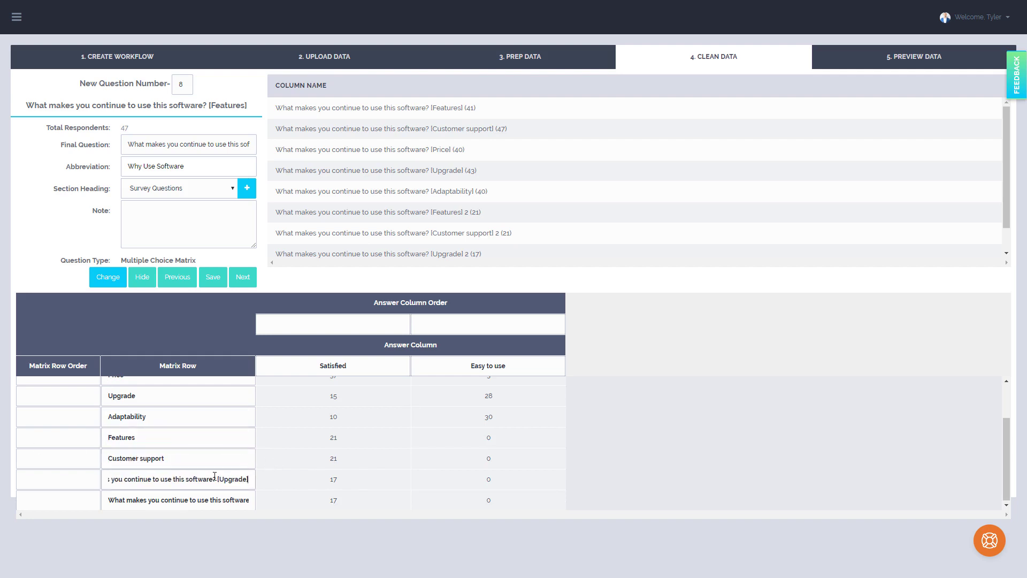
{"action": "left_click_drag", "start_coordinate": [220, 478], "coordinate": [104, 479]}
{"action": "key", "text": "BackSpace"}
{"action": "left_click", "coordinate": [253, 501]}
{"action": "key", "text": "BackSpace"}
{"action": "key", "text": "BackSpace"}
{"action": "key", "text": "BackSpace"}
{"action": "key", "text": "BackSpace"}
{"action": "left_click_drag", "start_coordinate": [214, 499], "coordinate": [129, 485]}
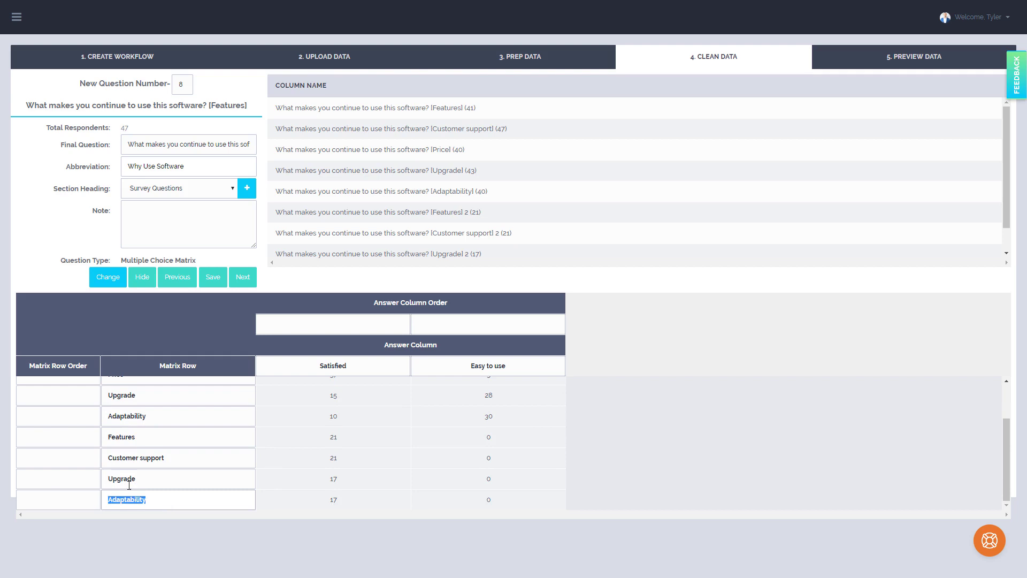
{"action": "left_click", "coordinate": [150, 478]}
{"action": "left_click", "coordinate": [157, 443]}
{"action": "scroll", "coordinate": [155, 423], "scroll_direction": "up", "scroll_amount": 2}
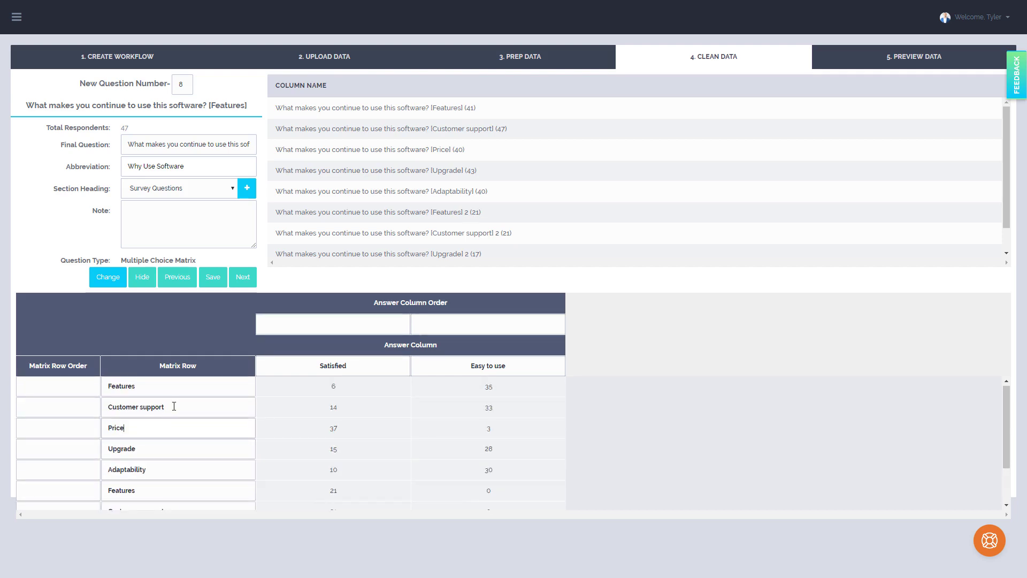
{"action": "left_click", "coordinate": [143, 407]}
{"action": "scroll", "coordinate": [149, 429], "scroll_direction": "down", "scroll_amount": 2}
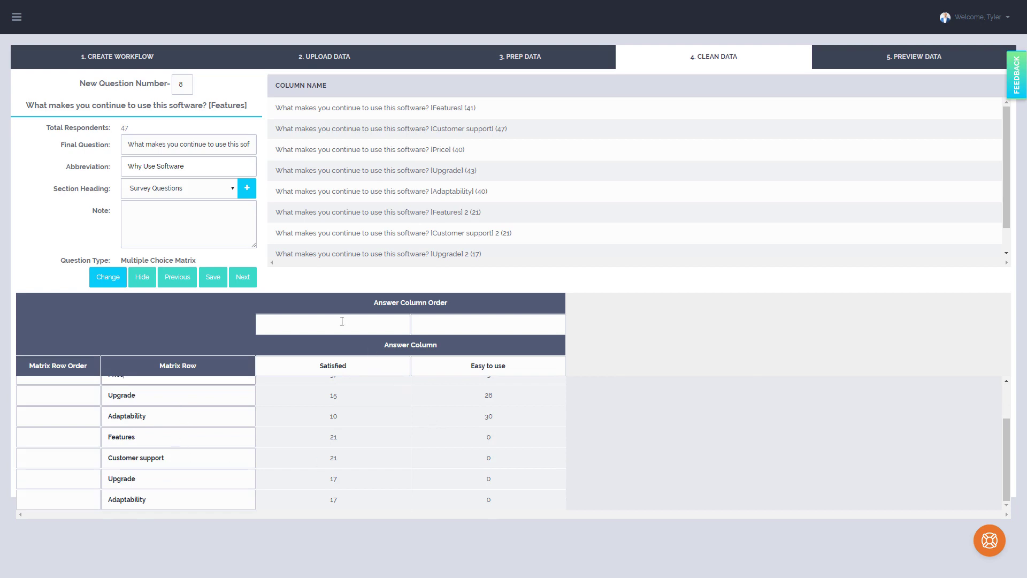
Set the Easy to use answer column's order to 2 and continue to the next question
{"action": "left_click", "coordinate": [456, 328]}
{"action": "type", "text": "2"}
{"action": "scroll", "coordinate": [83, 423], "scroll_direction": "up", "scroll_amount": 2}
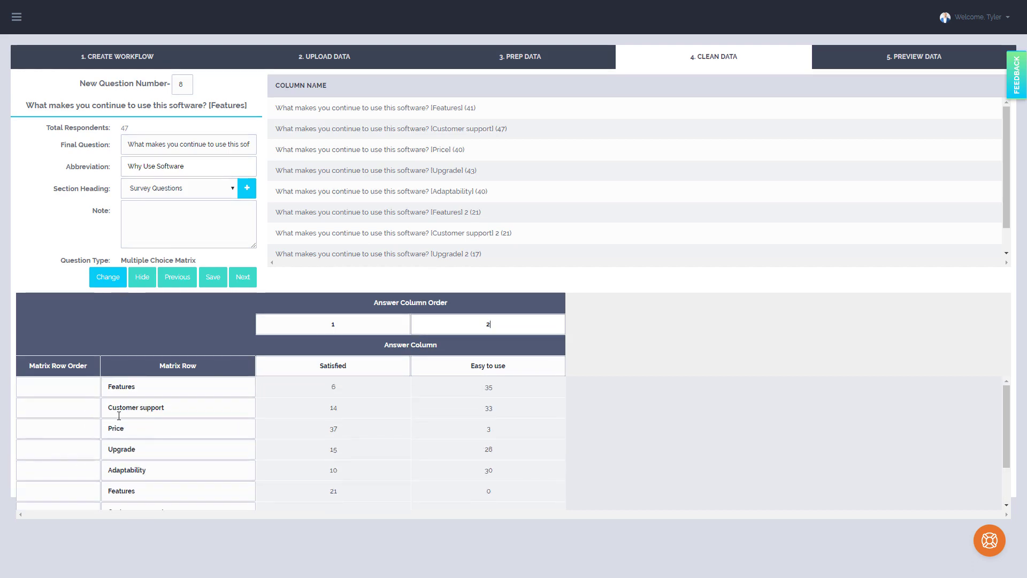
{"action": "left_click", "coordinate": [255, 281]}
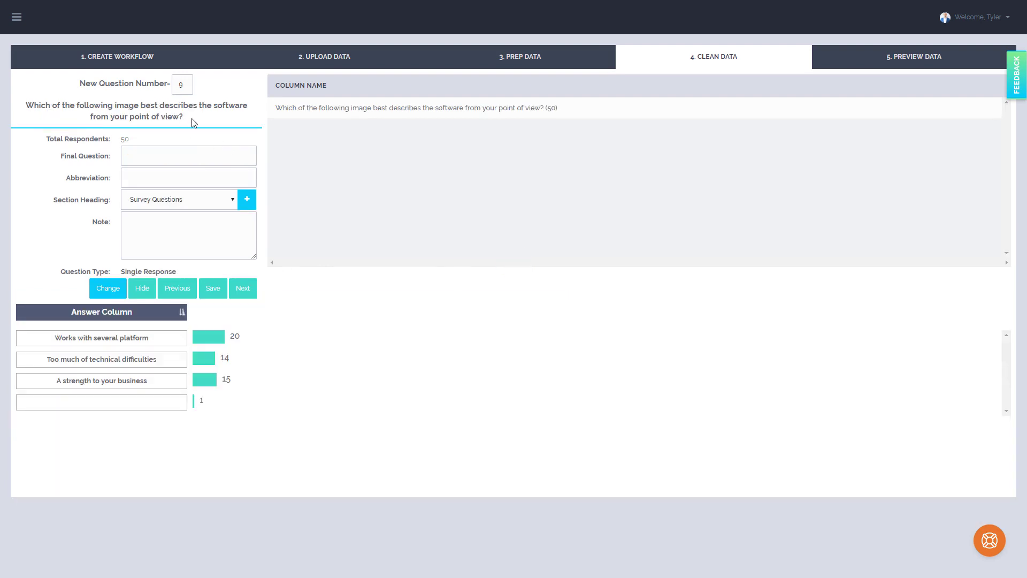
Give question 9 its original wording as the final question and the abbreviation Image Point of View, and continue to question 10
{"action": "left_click_drag", "start_coordinate": [194, 120], "coordinate": [21, 108]}
{"action": "key", "text": "ctrl+c"}
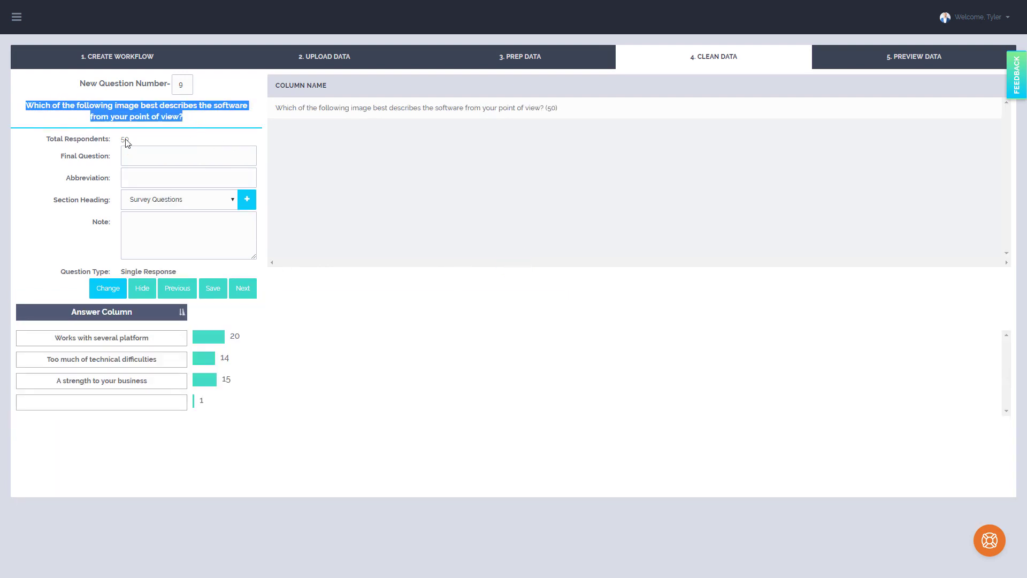
{"action": "left_click", "coordinate": [181, 155]}
{"action": "key", "text": "ctrl+v"}
{"action": "left_click", "coordinate": [174, 179]}
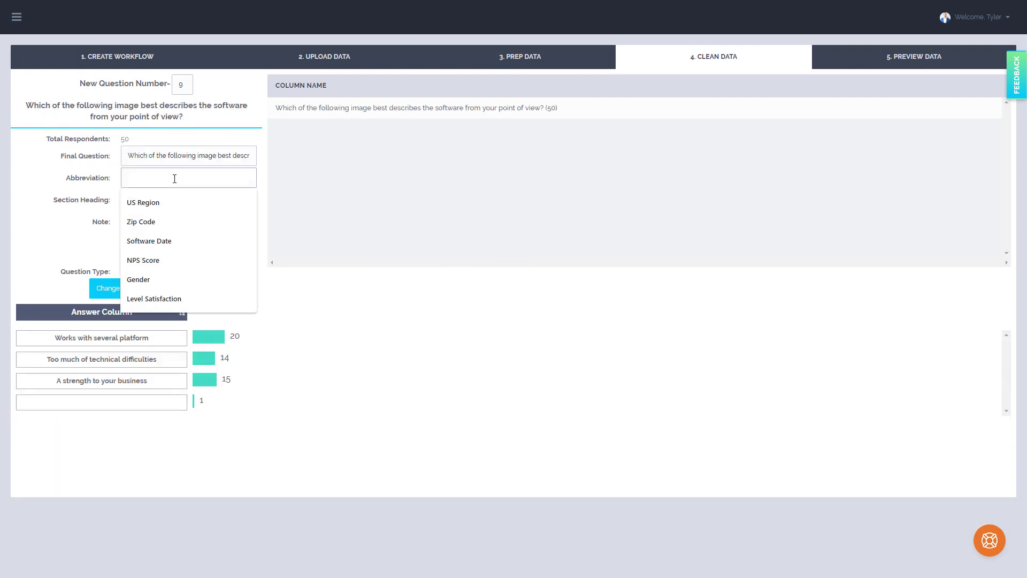
{"action": "type", "text": "Image Poin"}
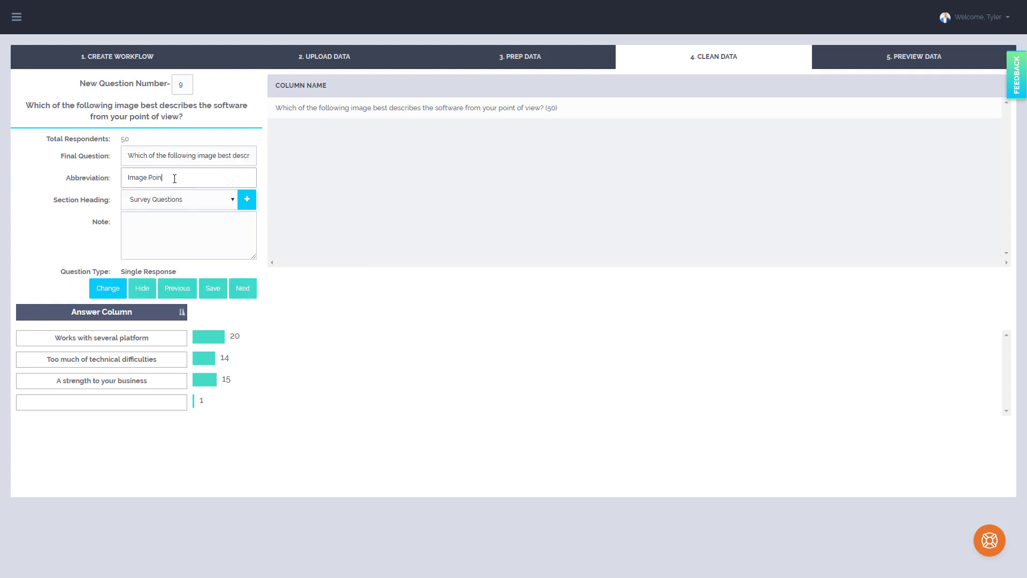
{"action": "type", "text": "t of View"}
{"action": "left_click", "coordinate": [243, 289]}
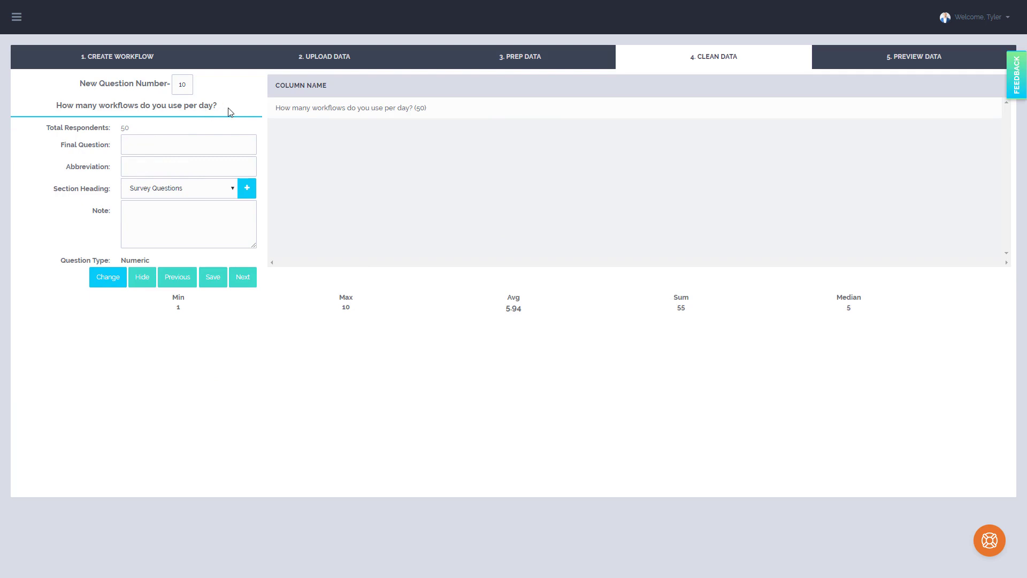
Reuse question 10's original wording as its final question, abbreviate it Workflow Per Day, and advance to question 11
{"action": "left_click_drag", "start_coordinate": [230, 112], "coordinate": [47, 108]}
{"action": "left_click", "coordinate": [149, 142]}
{"action": "key", "text": "ctrl+v"}
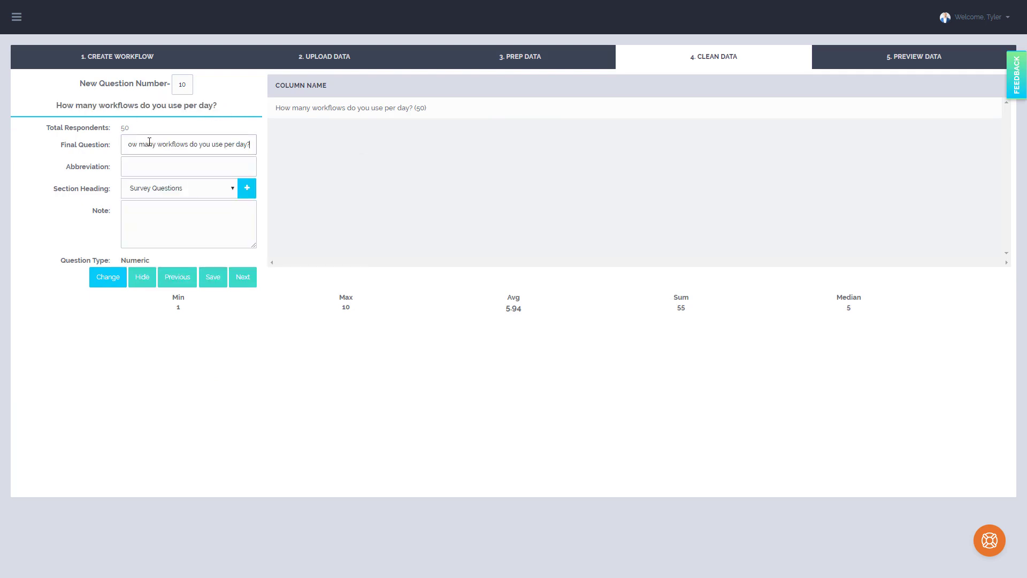
{"action": "left_click", "coordinate": [200, 167]}
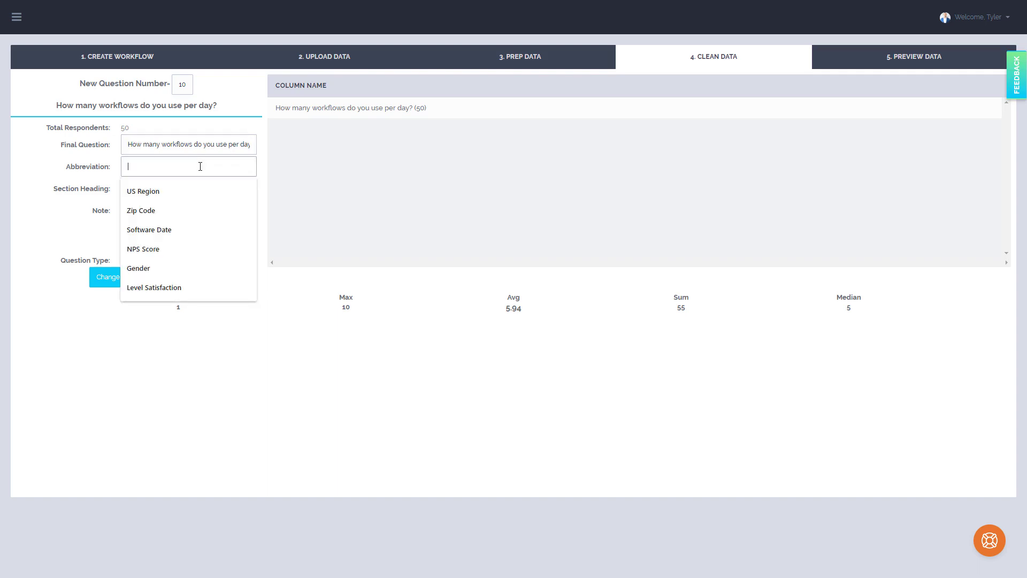
{"action": "type", "text": "Work"}
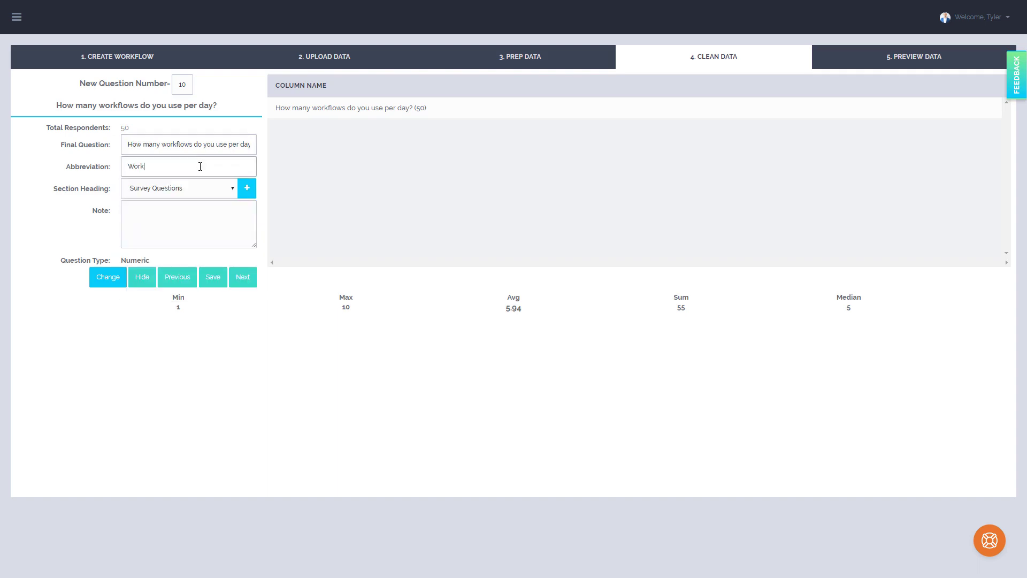
{"action": "type", "text": "flow Per Day"}
{"action": "left_click", "coordinate": [243, 277]}
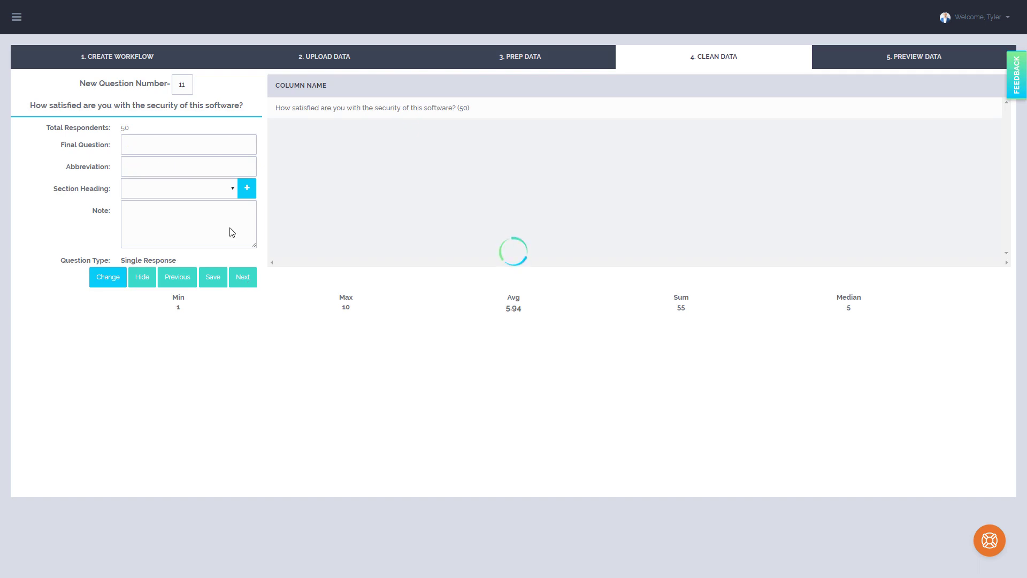
Copy question 11's wording into its final question, enter the correctly spelled abbreviation Satisfied with Security, and move on to question 12
{"action": "left_click_drag", "start_coordinate": [250, 109], "coordinate": [33, 114]}
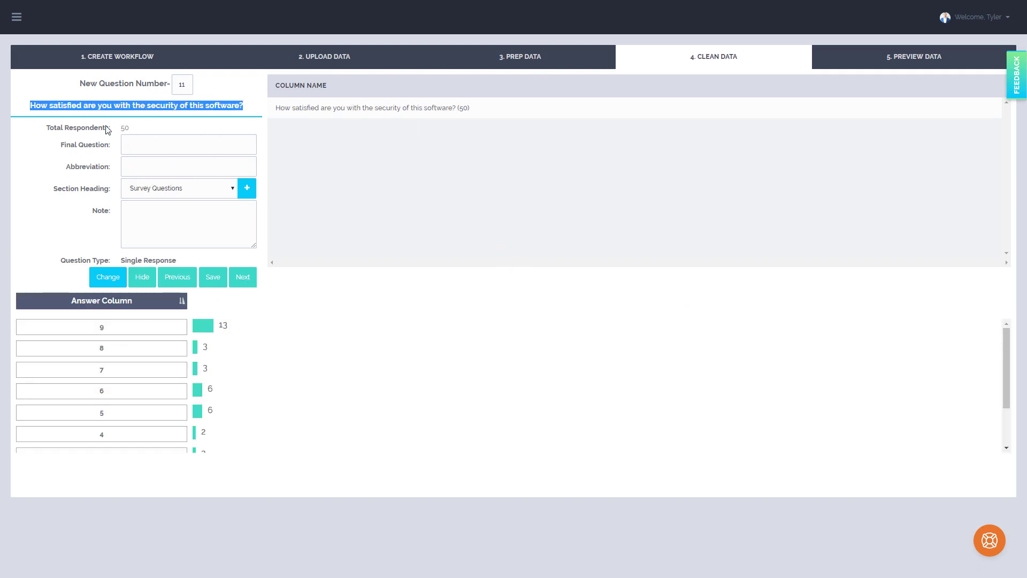
{"action": "left_click", "coordinate": [172, 145]}
{"action": "key", "text": "ctrl+v"}
{"action": "left_click", "coordinate": [172, 166]}
{"action": "type", "text": "Satisfied with Securty"}
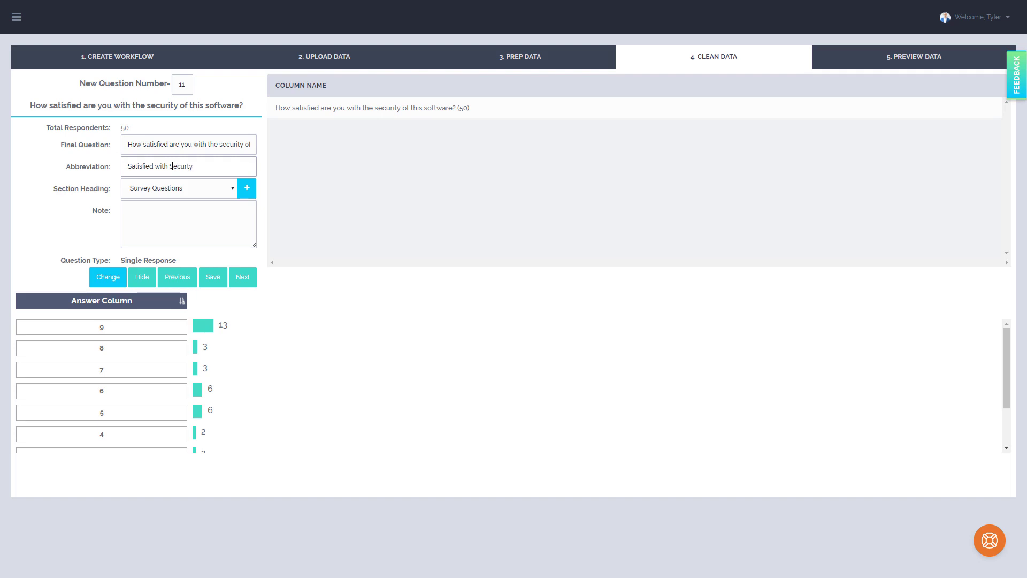
{"action": "left_click", "coordinate": [172, 166]}
{"action": "right_click", "coordinate": [177, 166]}
{"action": "left_click", "coordinate": [195, 176]}
{"action": "left_click", "coordinate": [240, 278]}
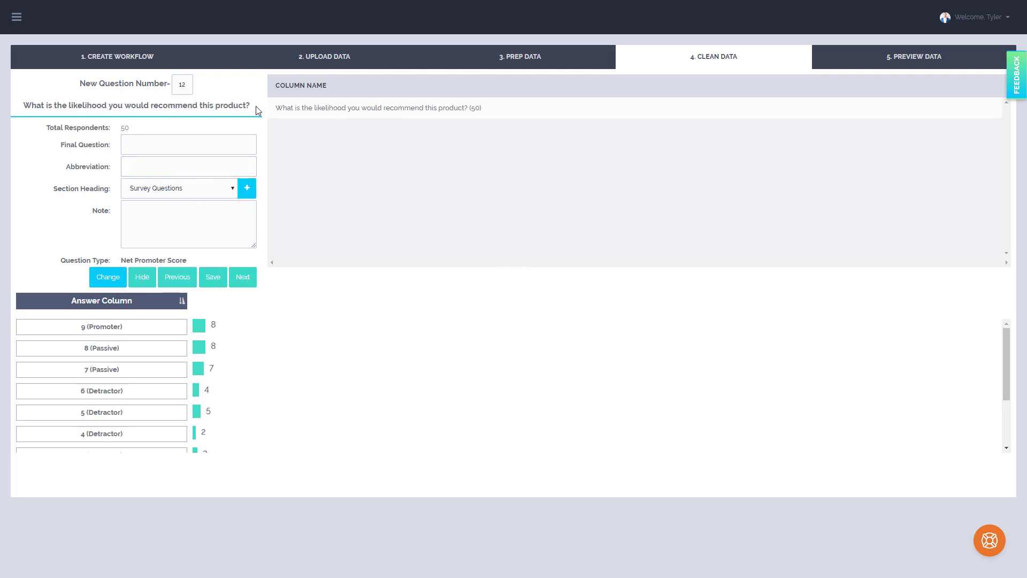
Fill in question 12's final question with its original wording and set its abbreviation to NPS
{"action": "left_click_drag", "start_coordinate": [256, 106], "coordinate": [22, 107]}
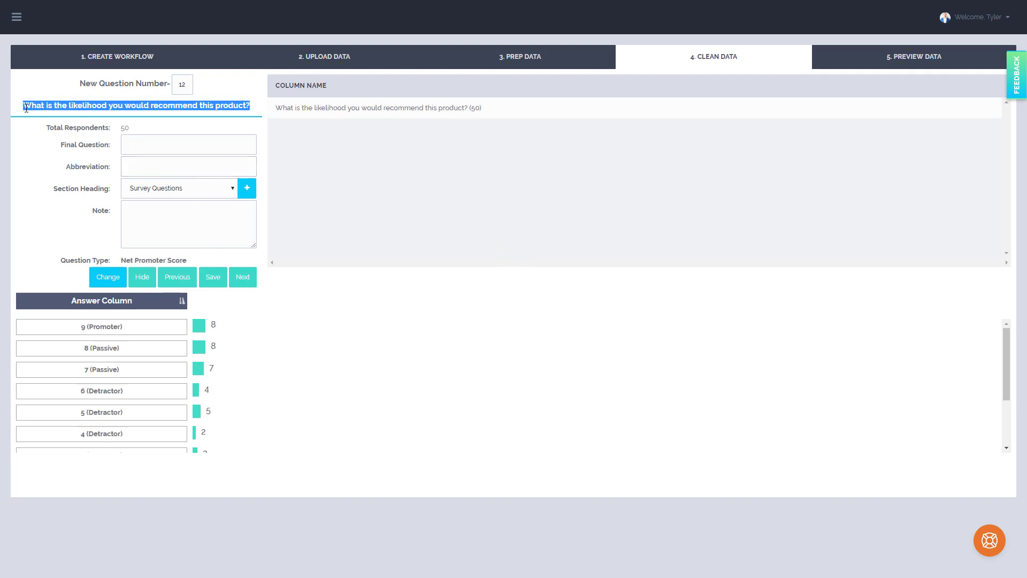
{"action": "left_click", "coordinate": [244, 166]}
{"action": "left_click", "coordinate": [184, 145]}
{"action": "key", "text": "ctrl+v"}
{"action": "left_click", "coordinate": [172, 169]}
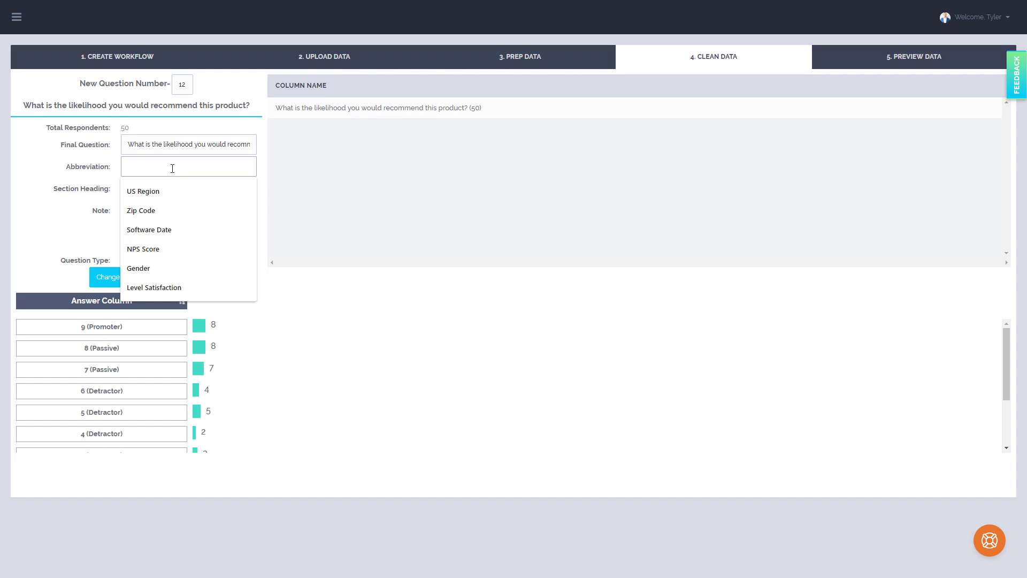
{"action": "type", "text": "NPS"}
{"action": "left_click", "coordinate": [193, 222]}
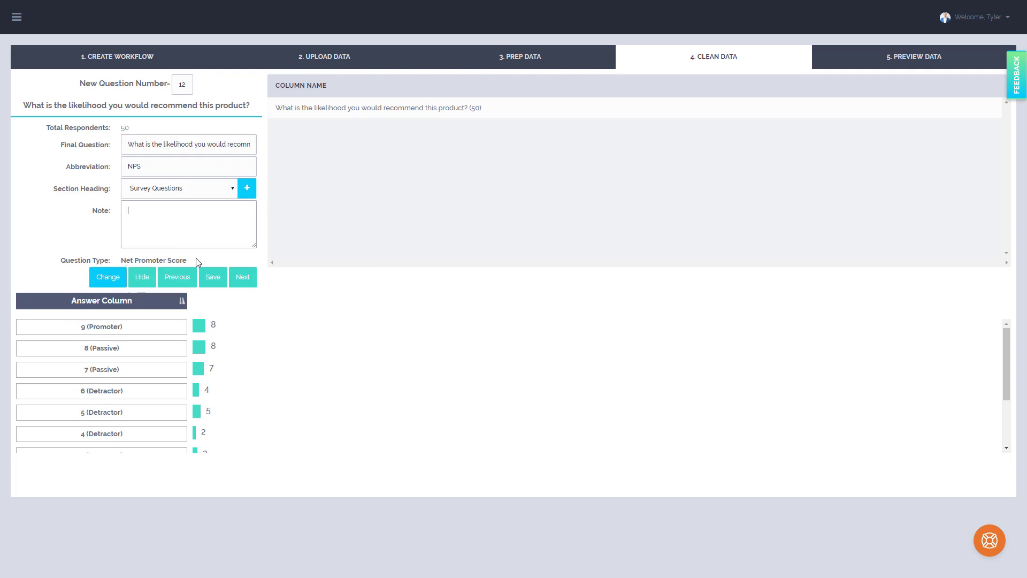
Remove the bracketed Promoter, Passive and Detractor text from the answer labels 9 through 5
{"action": "left_click_drag", "start_coordinate": [123, 327], "coordinate": [85, 416]}
{"action": "key", "text": "BackSpace"}
{"action": "key", "text": "BackSpace"}
{"action": "key", "text": "BackSpace"}
{"action": "key", "text": "BackSpace"}
Remove the bracketed category text from the answer labels 4, 3, 2 and 10, and continue to question 13
{"action": "key", "text": "BackSpace"}
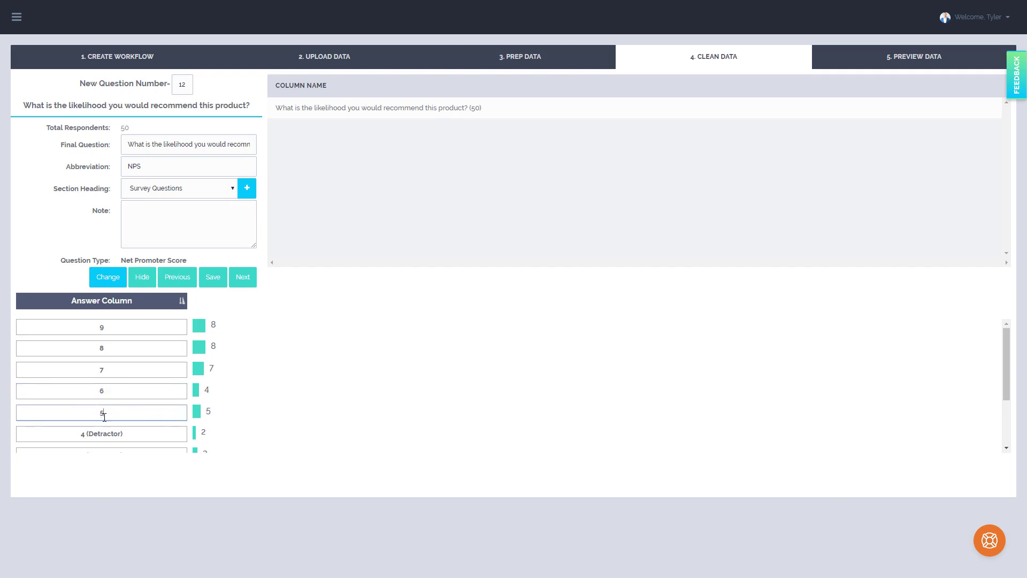
{"action": "scroll", "coordinate": [102, 414], "scroll_direction": "down", "scroll_amount": 1}
{"action": "left_click_drag", "start_coordinate": [125, 380], "coordinate": [86, 406]}
{"action": "key", "text": "BackSpace"}
{"action": "key", "text": "BackSpace"}
{"action": "left_click_drag", "start_coordinate": [124, 423], "coordinate": [87, 431]}
{"action": "key", "text": "BackSpace"}
{"action": "scroll", "coordinate": [102, 423], "scroll_direction": "down", "scroll_amount": 1}
{"action": "key", "text": "BackSpace"}
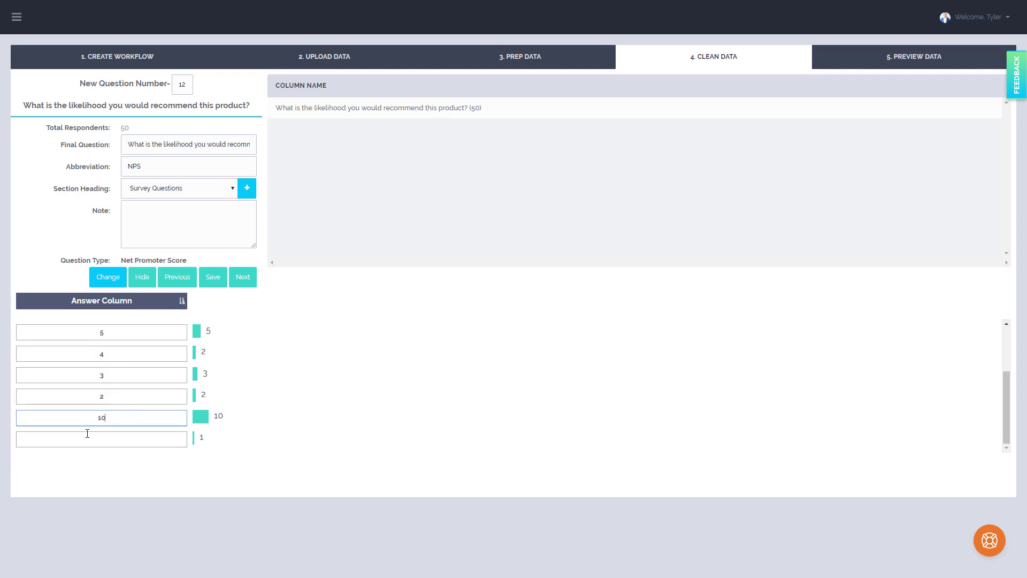
{"action": "left_click", "coordinate": [244, 285]}
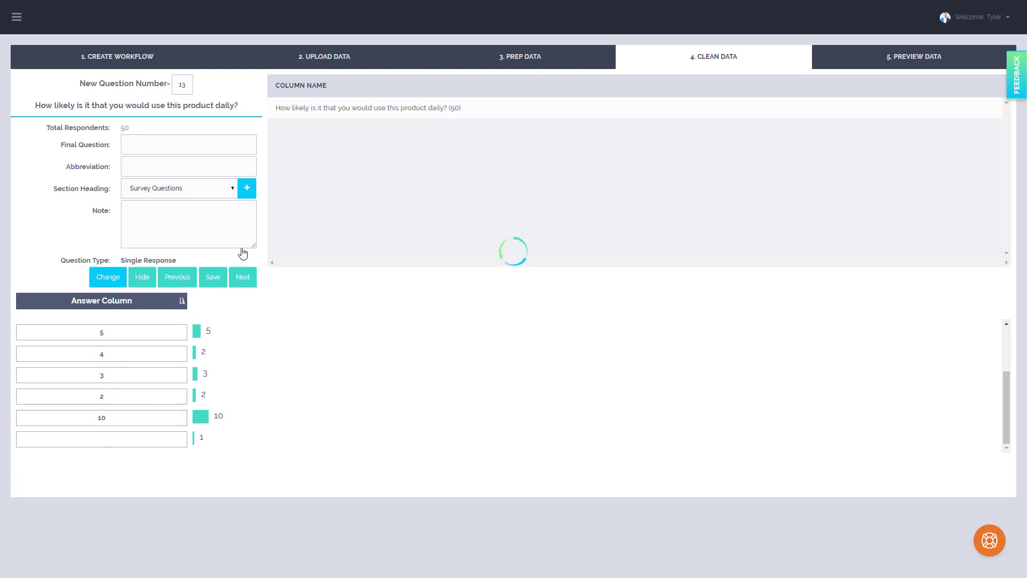
Use question 13's original wording as the final question, enter Product in its abbreviation, and proceed to question 14
{"action": "left_click_drag", "start_coordinate": [239, 106], "coordinate": [22, 108]}
{"action": "key", "text": "ctrl+c"}
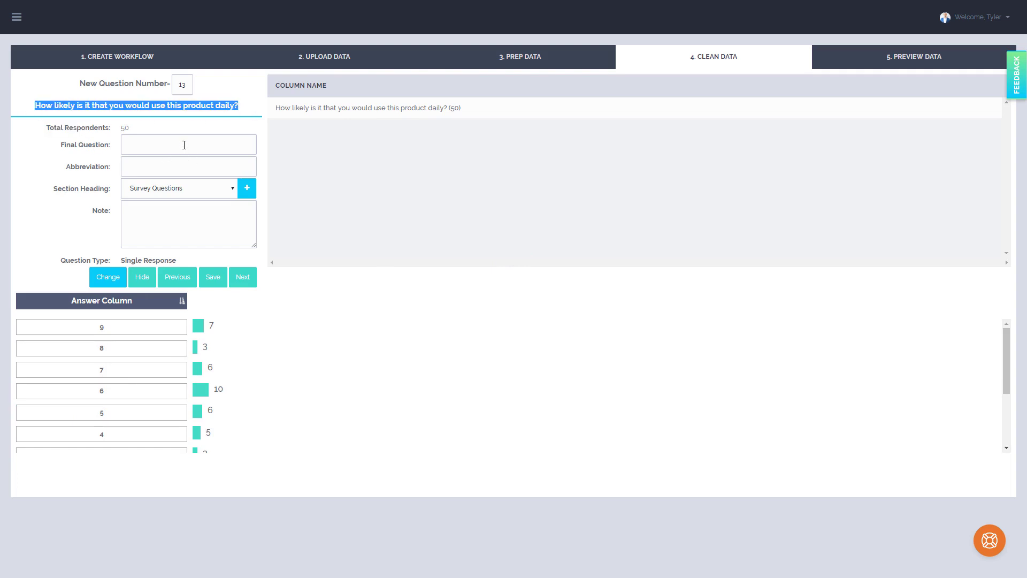
{"action": "left_click", "coordinate": [184, 144]}
{"action": "key", "text": "ctrl+v"}
{"action": "left_click", "coordinate": [176, 163]}
{"action": "type", "text": "Prod"}
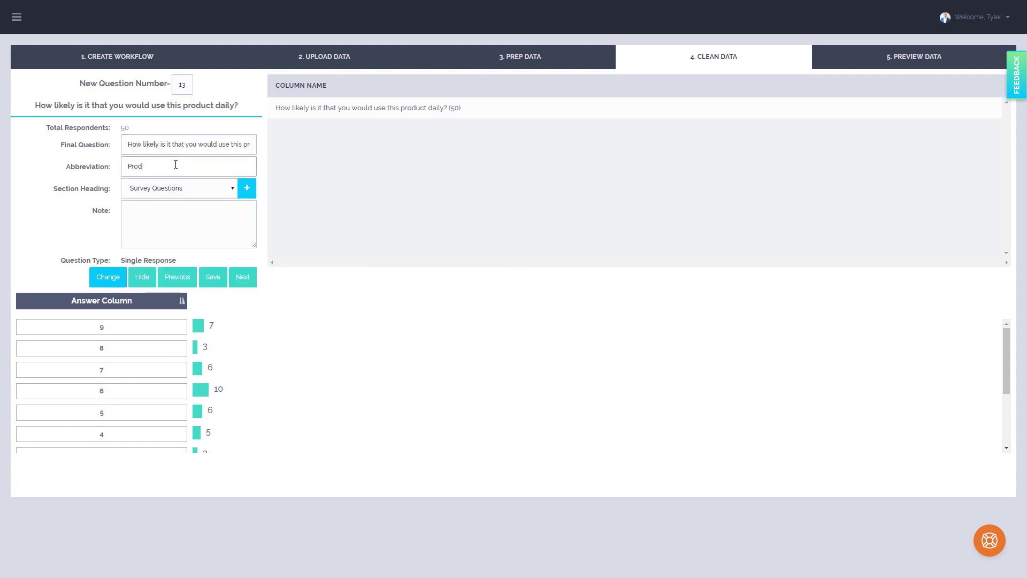
{"action": "type", "text": "uct Daily"}
{"action": "left_click", "coordinate": [146, 149]}
{"action": "left_click", "coordinate": [145, 167]}
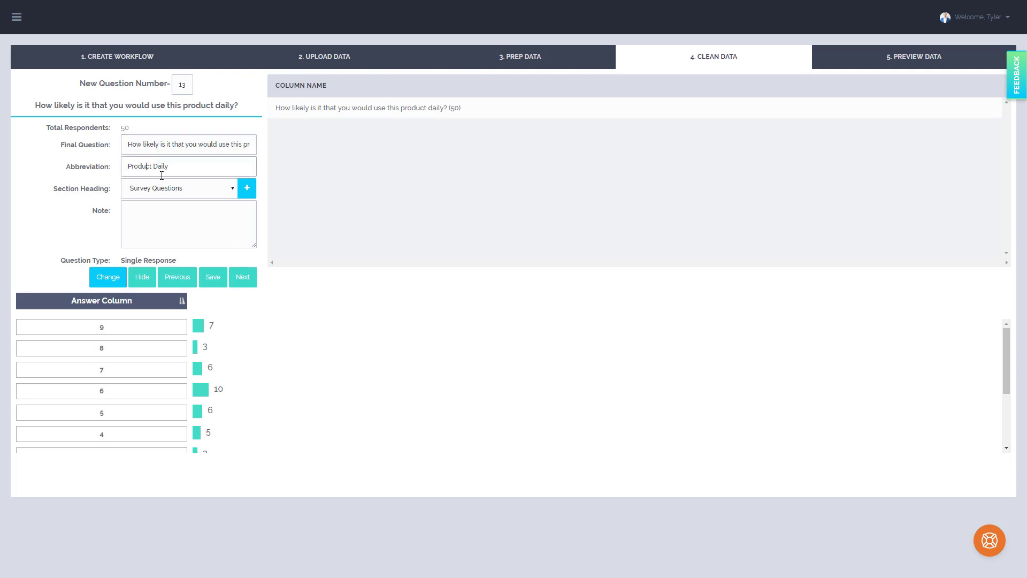
{"action": "left_click", "coordinate": [229, 269]}
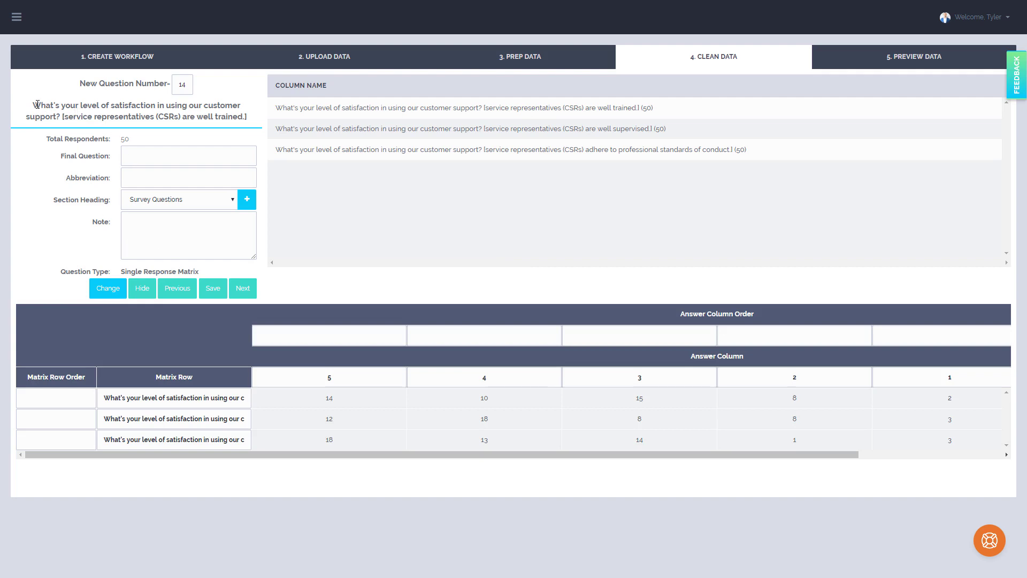
Set question 14's final question to its wording without the bracketed text, and its abbreviation to Level Satisfaction
{"action": "left_click_drag", "start_coordinate": [35, 103], "coordinate": [63, 116]}
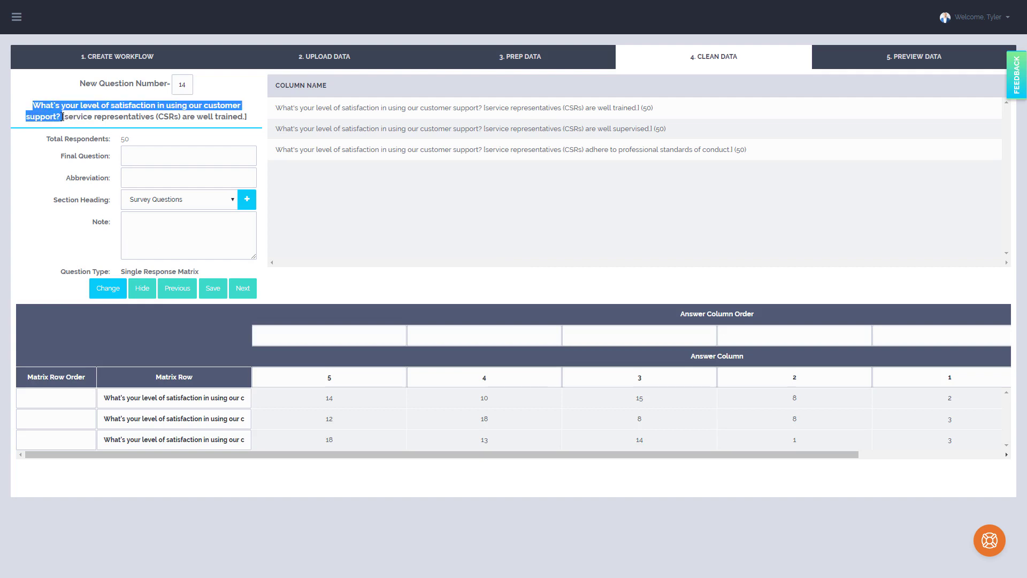
{"action": "left_click", "coordinate": [154, 154]}
{"action": "key", "text": "ctrl+v"}
{"action": "left_click", "coordinate": [150, 177]}
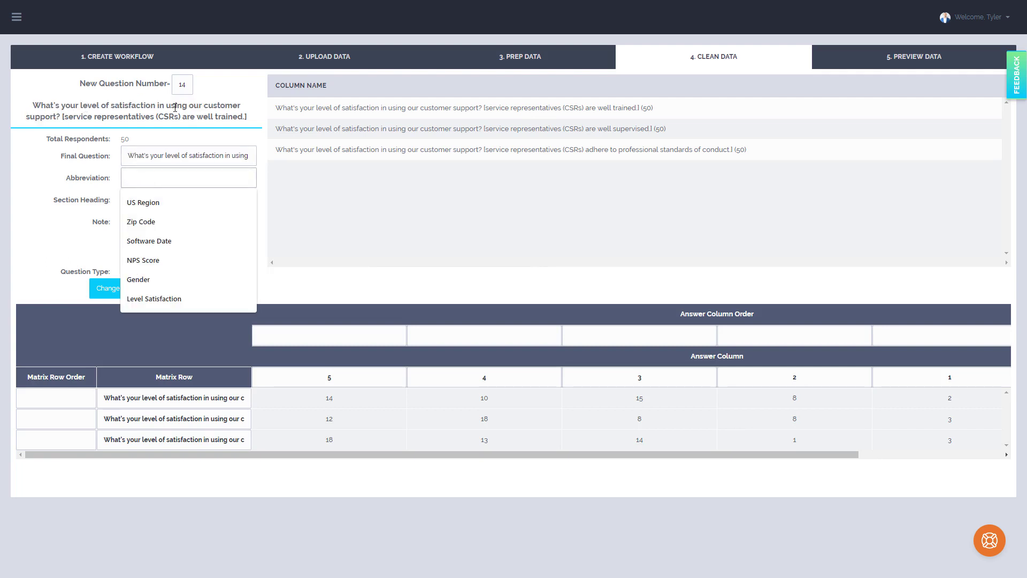
{"action": "type", "text": "Level Satisfaction"}
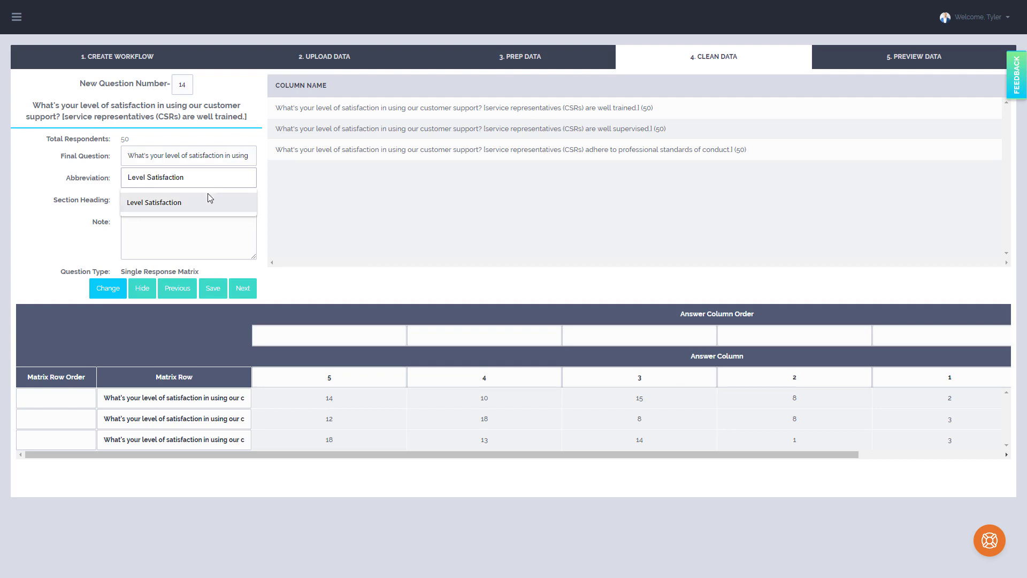
{"action": "left_click", "coordinate": [207, 201]}
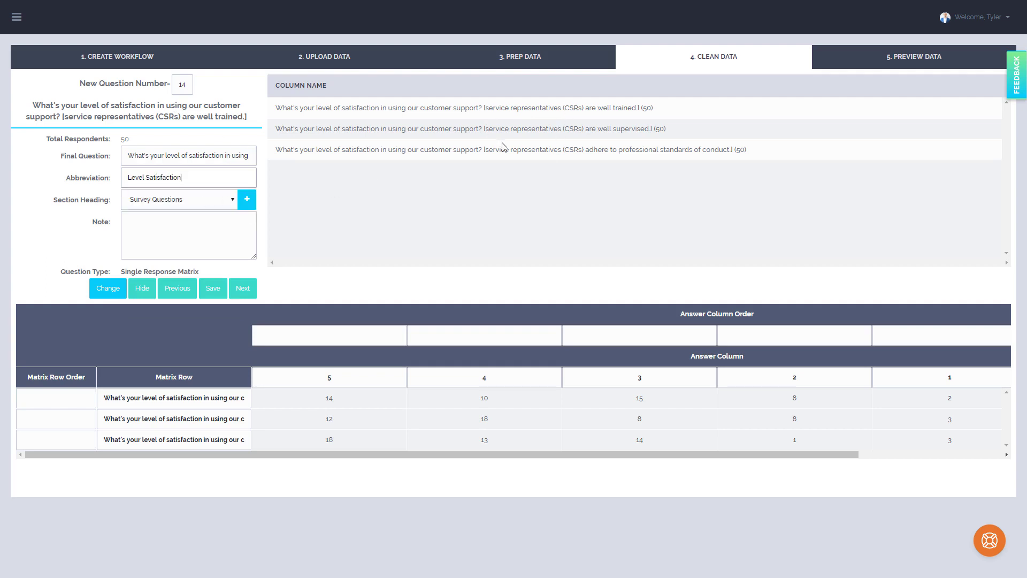
Shorten the first matrix row label to service representatives (CSRs) are well trained, removing the question text and square brackets
{"action": "left_click", "coordinate": [494, 105]}
{"action": "left_click_drag", "start_coordinate": [187, 398], "coordinate": [287, 401]}
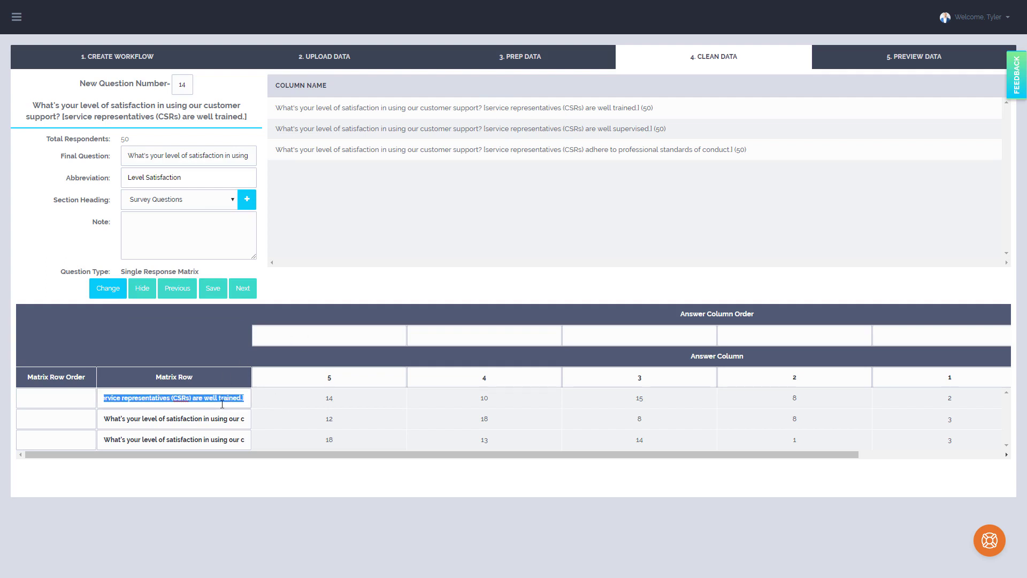
{"action": "left_click", "coordinate": [238, 398]}
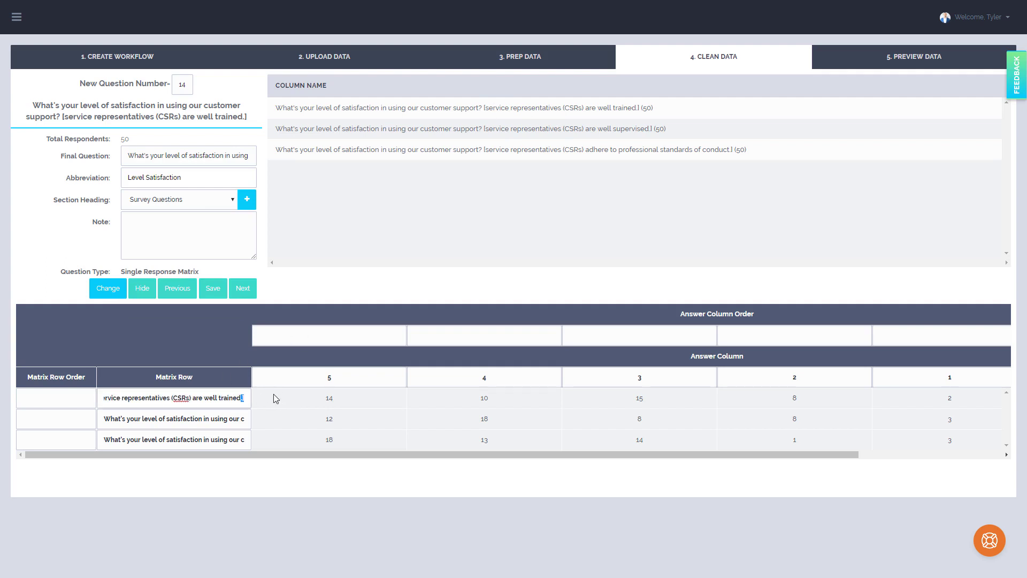
{"action": "left_click", "coordinate": [122, 398]}
{"action": "left_click_drag", "start_coordinate": [119, 398], "coordinate": [103, 393]}
{"action": "left_click_drag", "start_coordinate": [177, 398], "coordinate": [103, 393]}
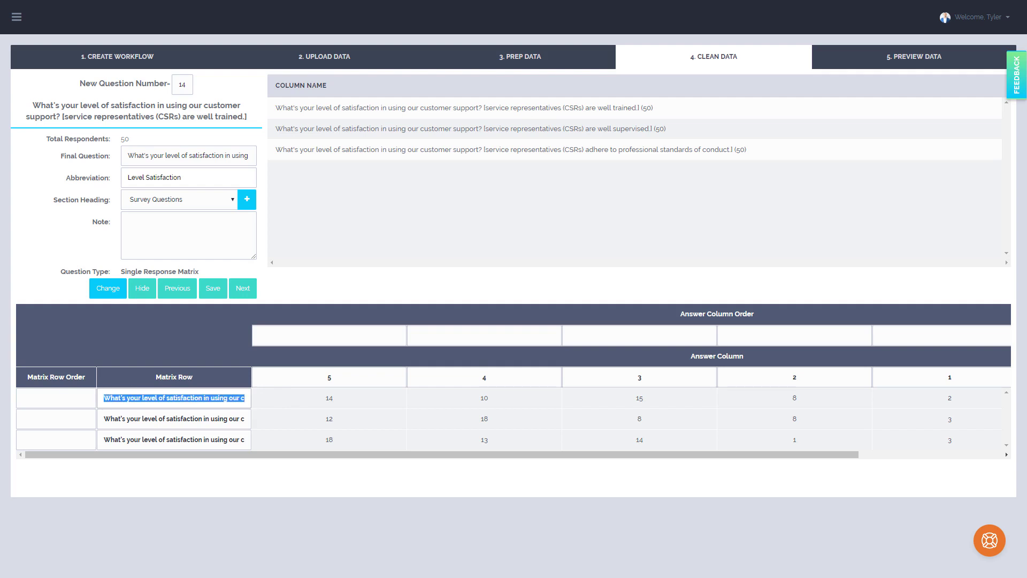
{"action": "key", "text": "BackSpace"}
Shorten the second matrix row label to service representatives (CSRs) are well supervised, removing the question text, square brackets and final period
{"action": "left_click", "coordinate": [140, 420]}
{"action": "left_click_drag", "start_coordinate": [156, 418], "coordinate": [298, 423]}
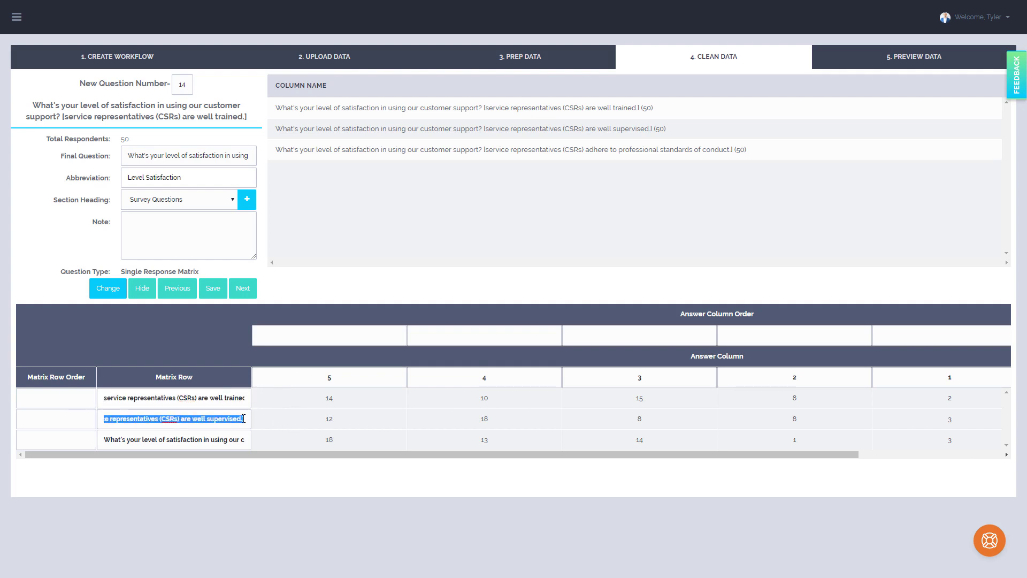
{"action": "left_click", "coordinate": [246, 419]}
{"action": "key", "text": "BackSpace"}
{"action": "key", "text": "BackSpace"}
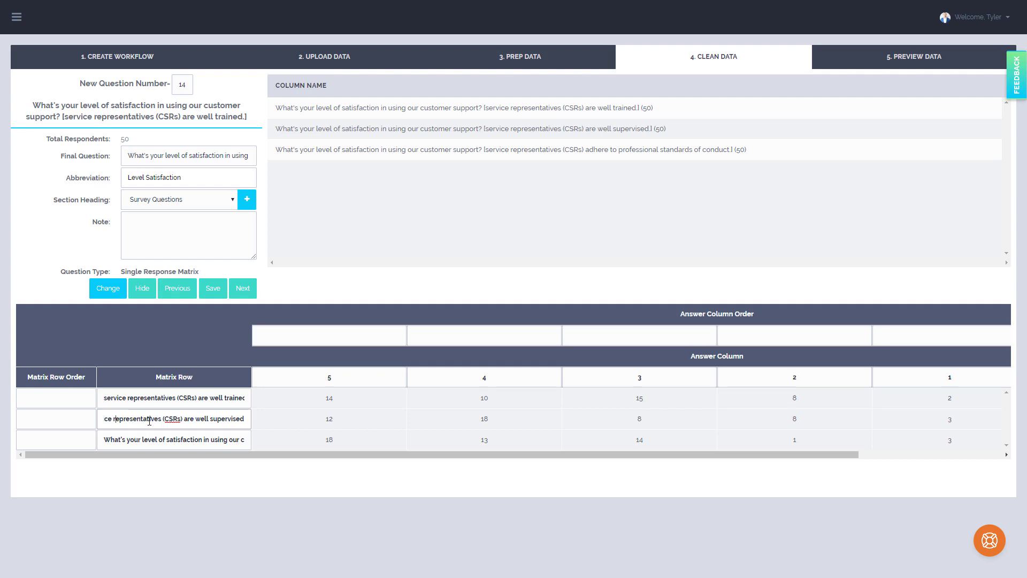
{"action": "key", "text": "Left"}
{"action": "key", "text": "Left"}
{"action": "key", "text": "Left"}
{"action": "key", "text": "Left"}
{"action": "key", "text": "Left"}
{"action": "key", "text": "Left"}
{"action": "key", "text": "Left"}
{"action": "key", "text": "Left"}
{"action": "key", "text": "Left"}
{"action": "key", "text": "Left"}
{"action": "key", "text": "Left"}
{"action": "key", "text": "Left"}
{"action": "key", "text": "Left"}
{"action": "key", "text": "Left"}
{"action": "key", "text": "Left"}
{"action": "key", "text": "Left"}
{"action": "key", "text": "Left"}
{"action": "key", "text": "Left"}
{"action": "key", "text": "Left"}
{"action": "key", "text": "Left"}
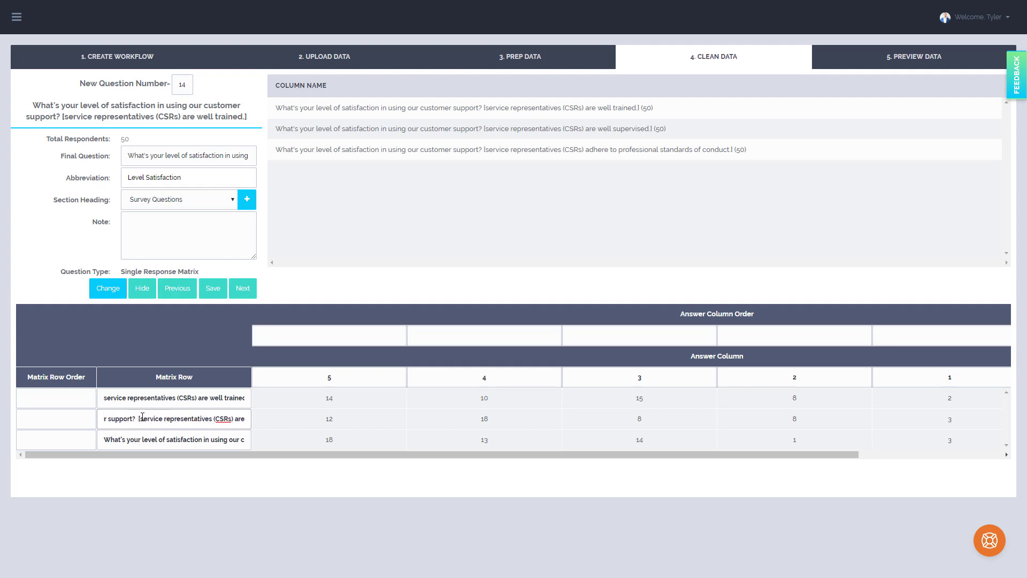
{"action": "left_click_drag", "start_coordinate": [143, 417], "coordinate": [9, 408]}
{"action": "key", "text": "BackSpace"}
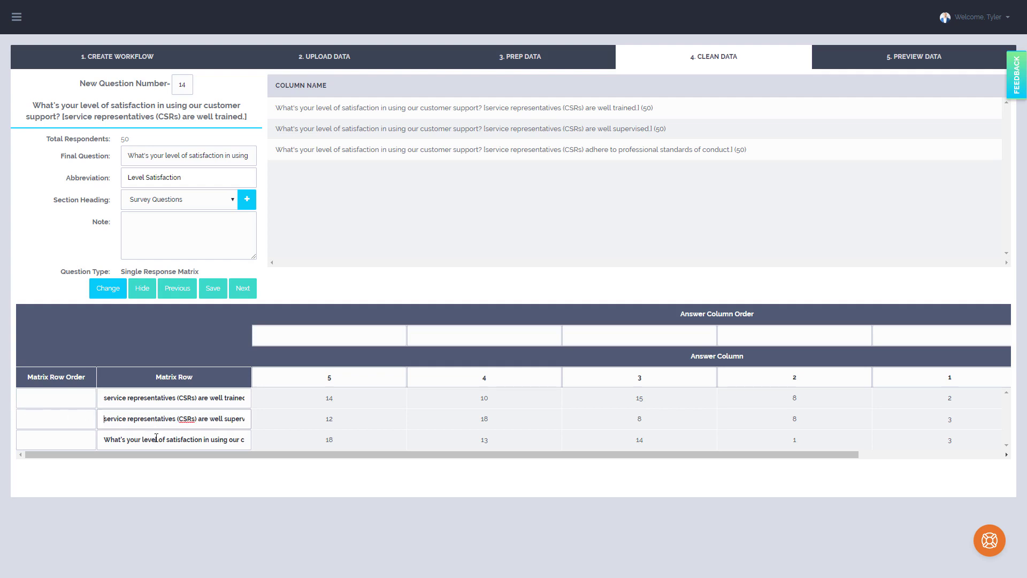
Shorten the third matrix row label to service representatives (CSRs) adhere to professional standards of conduct, removing the question text, square brackets and final period
{"action": "left_click_drag", "start_coordinate": [153, 439], "coordinate": [334, 441]}
{"action": "left_click", "coordinate": [244, 441]}
{"action": "key", "text": "BackSpace"}
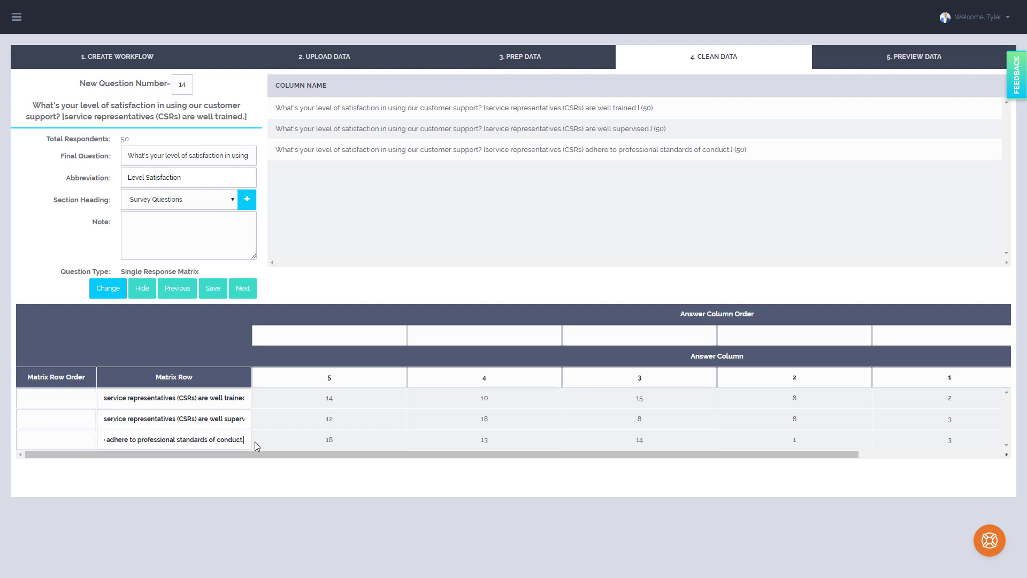
{"action": "key", "text": "BackSpace"}
{"action": "key", "text": "Left"}
{"action": "key", "text": "Left"}
{"action": "key", "text": "Left"}
{"action": "key", "text": "Left"}
{"action": "key", "text": "Left"}
{"action": "key", "text": "Left"}
{"action": "key", "text": "Left"}
{"action": "key", "text": "Left"}
{"action": "key", "text": "Left"}
{"action": "key", "text": "Left"}
{"action": "key", "text": "Left"}
{"action": "key", "text": "Left"}
{"action": "key", "text": "Left"}
{"action": "key", "text": "Left"}
{"action": "key", "text": "Left"}
{"action": "key", "text": "Left"}
{"action": "key", "text": "Left"}
{"action": "key", "text": "Left"}
{"action": "key", "text": "Left"}
{"action": "key", "text": "Left"}
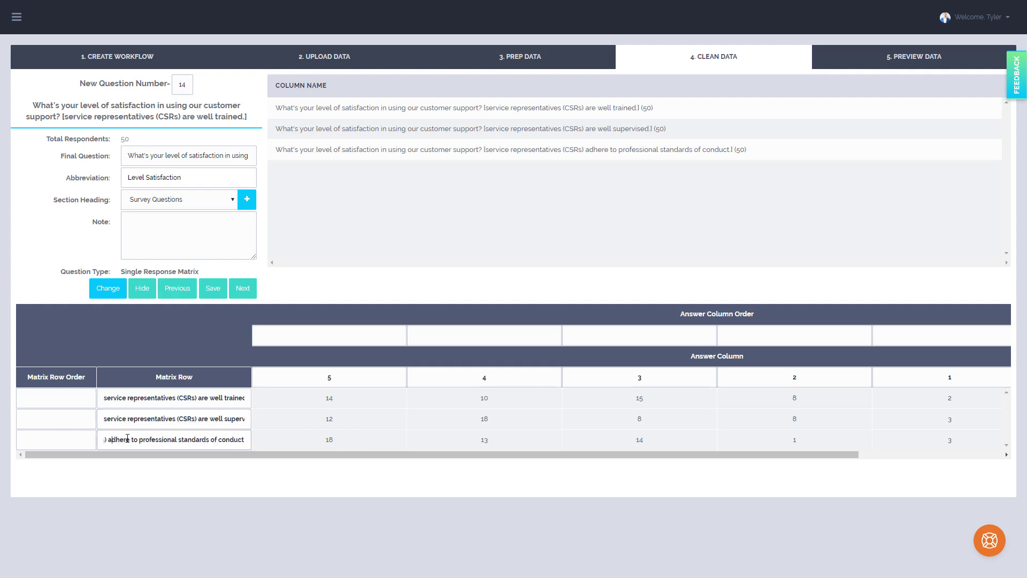
{"action": "key", "text": "Left"}
{"action": "key", "text": "Left"}
{"action": "key", "text": "Left"}
{"action": "key", "text": "Left"}
{"action": "key", "text": "Left"}
{"action": "key", "text": "Left"}
{"action": "key", "text": "Left"}
{"action": "key", "text": "Left"}
{"action": "key", "text": "Left"}
{"action": "key", "text": "Left"}
{"action": "key", "text": "Left"}
{"action": "key", "text": "Left"}
{"action": "key", "text": "Left"}
{"action": "key", "text": "Left"}
{"action": "key", "text": "Left"}
{"action": "key", "text": "Left"}
{"action": "key", "text": "Left"}
{"action": "key", "text": "Left"}
{"action": "key", "text": "Left"}
{"action": "key", "text": "Left"}
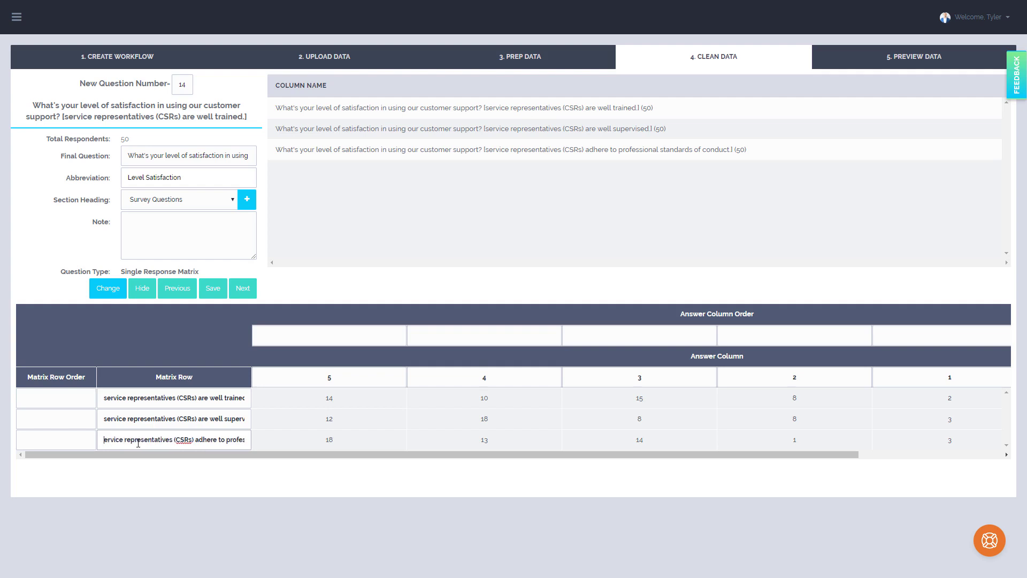
{"action": "left_click", "coordinate": [165, 442]}
{"action": "key", "text": "shift+Home"}
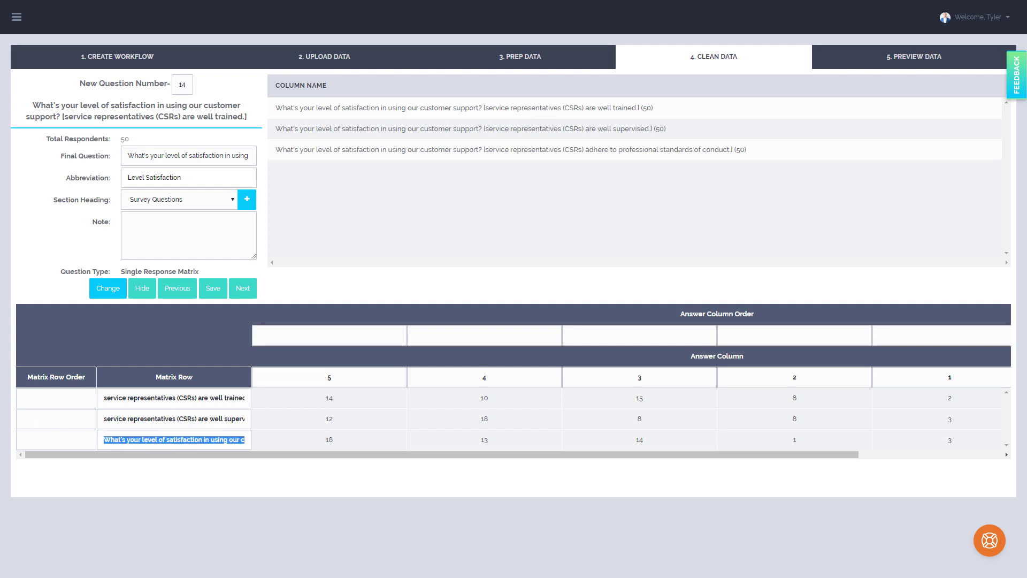
{"action": "key", "text": "BackSpace"}
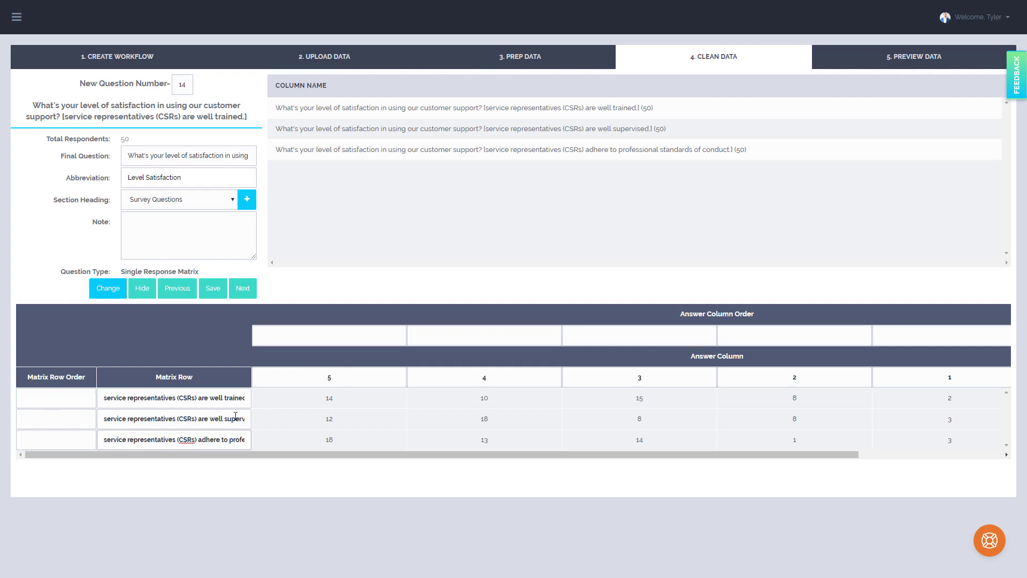
Number the answer columns 5, 4, 3, 2 and 1 in order from 1 to 5, and proceed to question 15
{"action": "left_click", "coordinate": [360, 345]}
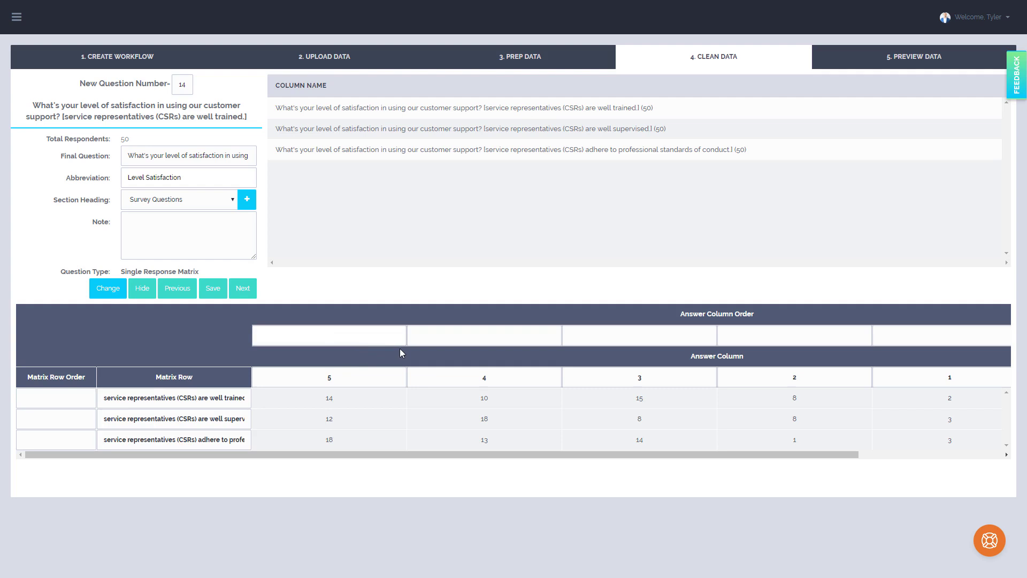
{"action": "type", "text": "1"}
{"action": "left_click", "coordinate": [465, 341]}
{"action": "type", "text": "2"}
{"action": "left_click", "coordinate": [622, 344]}
{"action": "left_click", "coordinate": [785, 334]}
{"action": "type", "text": "4"}
{"action": "left_click", "coordinate": [934, 335]}
{"action": "type", "text": "5"}
{"action": "left_click_drag", "start_coordinate": [837, 454], "coordinate": [998, 422]}
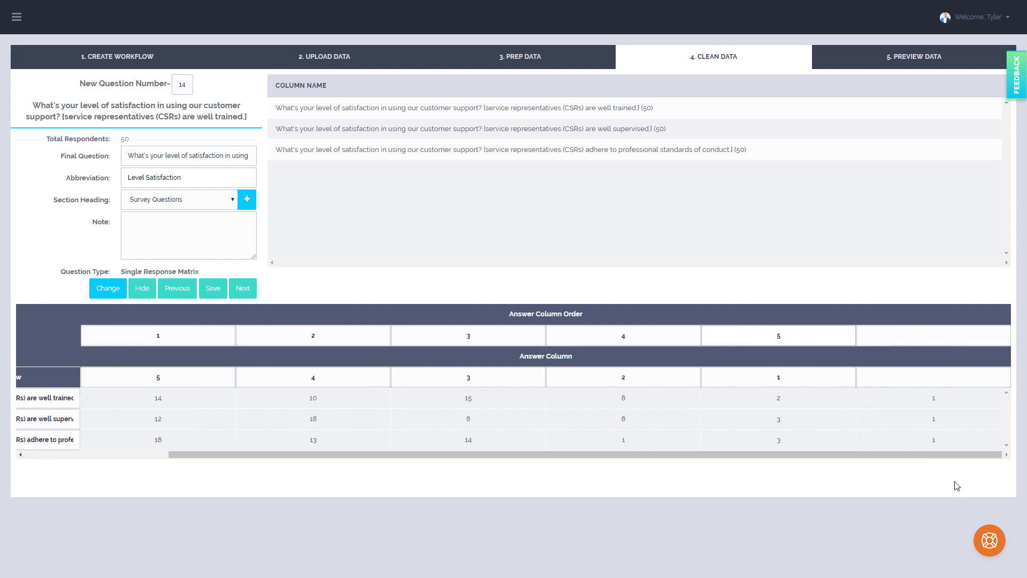
{"action": "left_click_drag", "start_coordinate": [942, 455], "coordinate": [544, 468]}
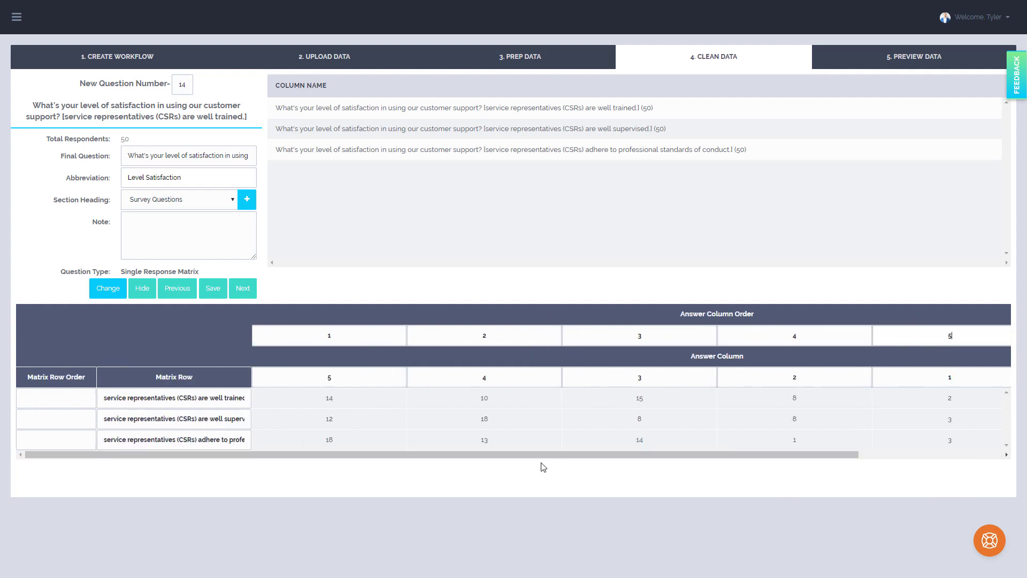
{"action": "left_click", "coordinate": [242, 287]}
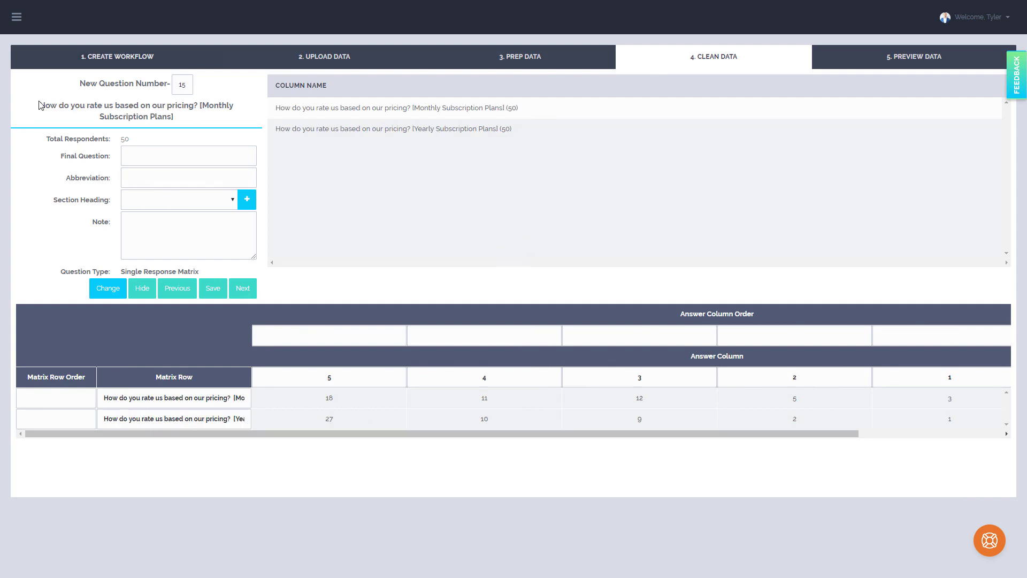
{"action": "left_click_drag", "start_coordinate": [36, 105], "coordinate": [198, 105]}
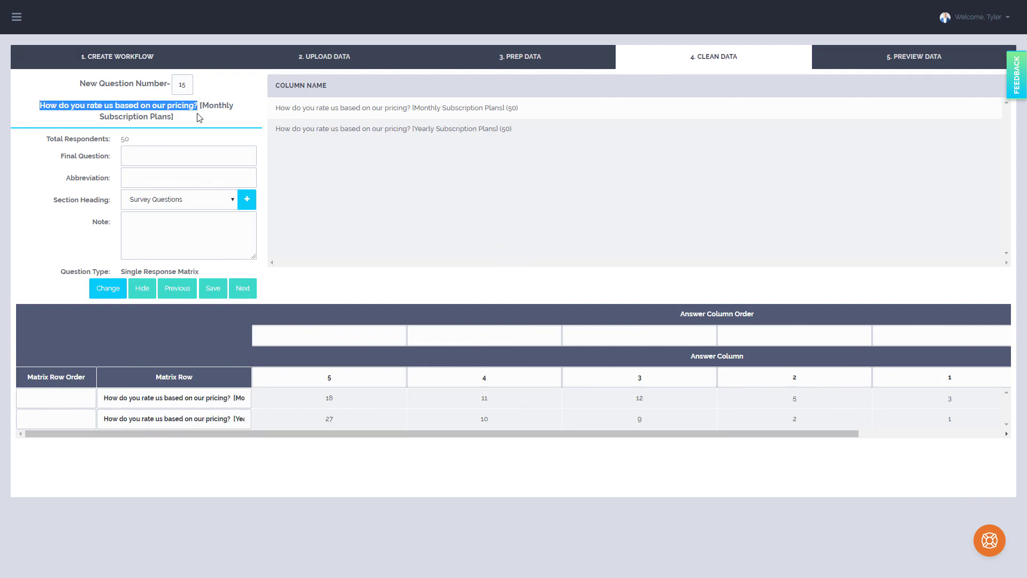
{"action": "left_click", "coordinate": [189, 152]}
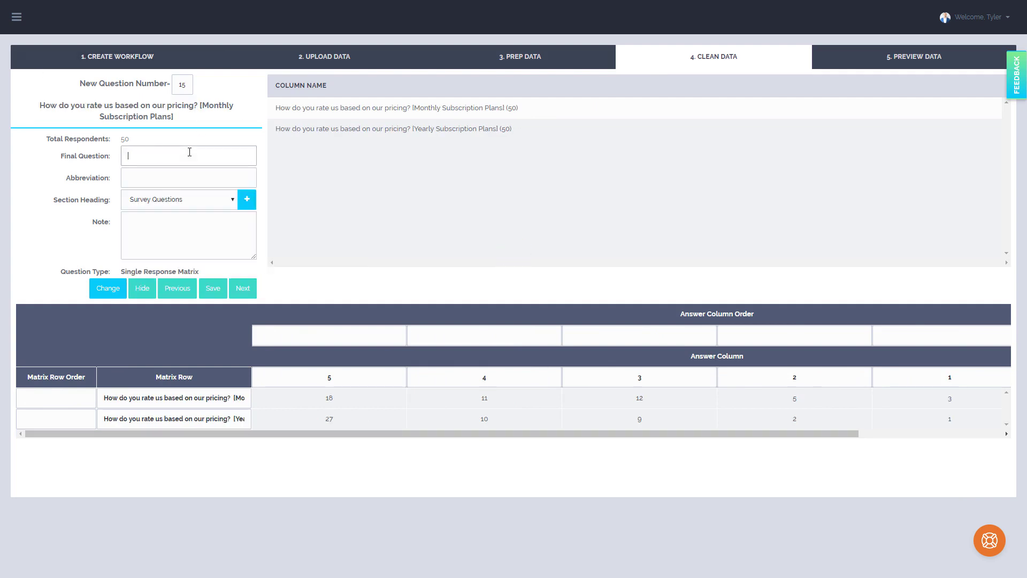
{"action": "key", "text": "ctrl+v"}
Set question 15's final question to its wording without the bracketed text, and its abbreviation to Rate Pricing
{"action": "left_click_drag", "start_coordinate": [200, 105], "coordinate": [37, 106]}
{"action": "key", "text": "ctrl+c"}
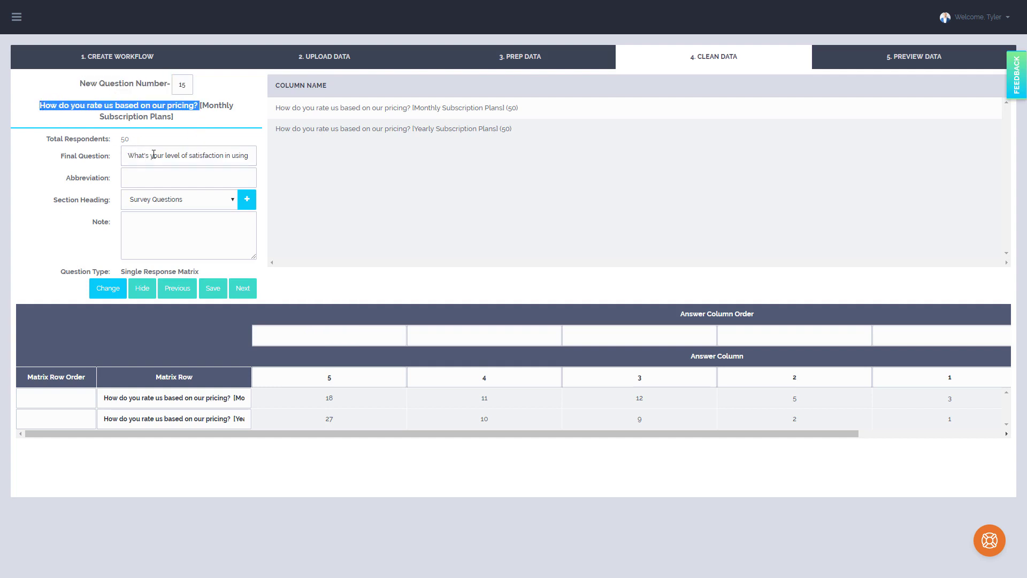
{"action": "left_click", "coordinate": [152, 155]}
{"action": "key", "text": "ctrl+a"}
{"action": "key", "text": "ctrl+v"}
{"action": "left_click", "coordinate": [161, 180]}
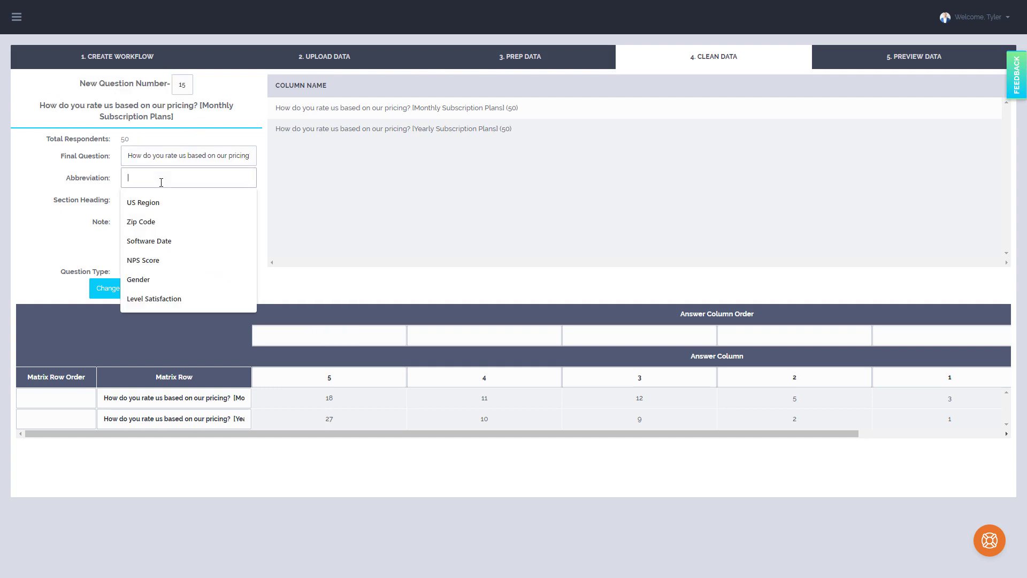
{"action": "type", "text": "Rate"}
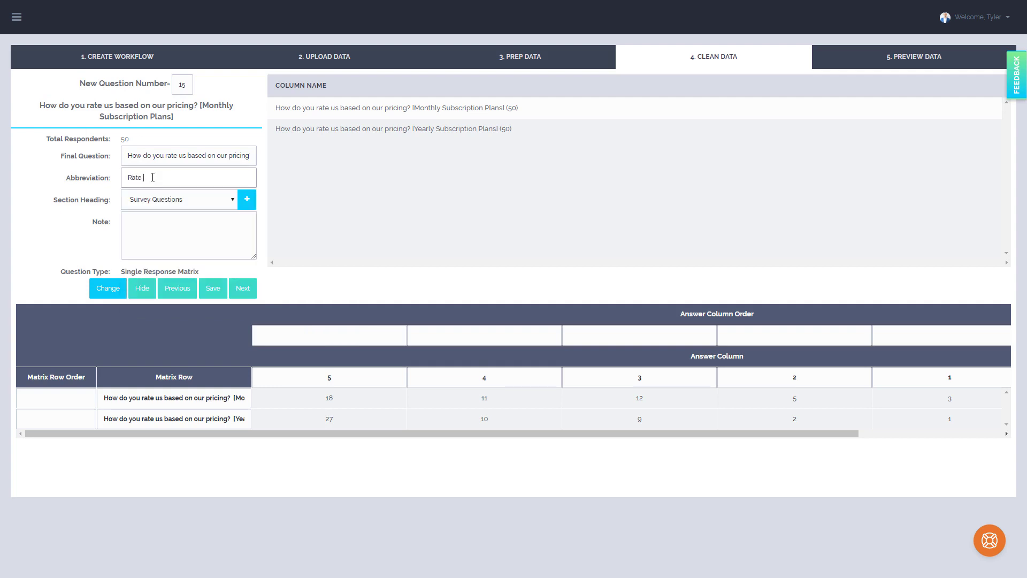
{"action": "type", "text": " Pricing"}
Shorten the first matrix row label to Monthly Subscription Plans, removing the question text and square brackets
{"action": "left_click_drag", "start_coordinate": [217, 401], "coordinate": [247, 403]}
{"action": "left_click", "coordinate": [246, 397]}
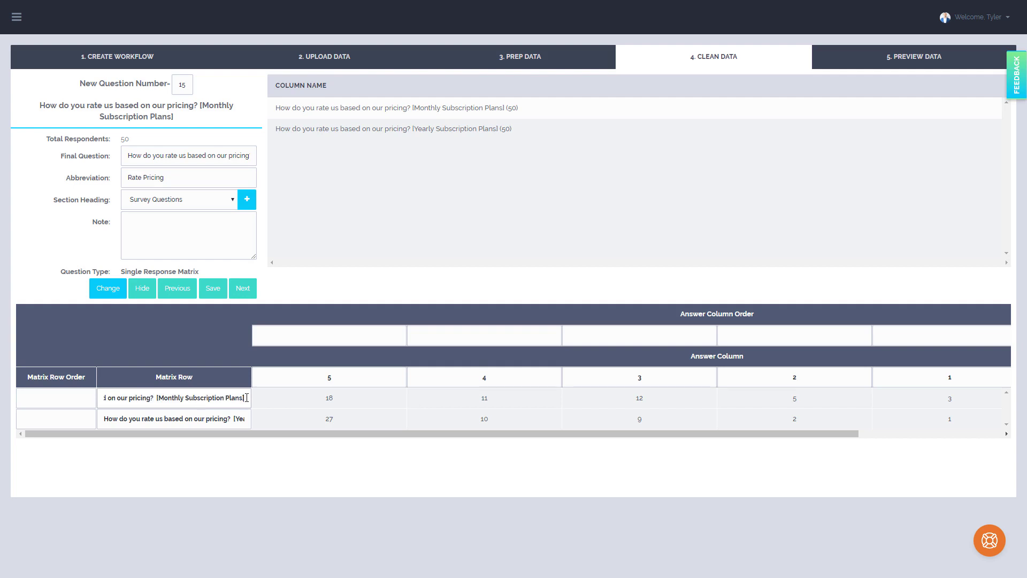
{"action": "key", "text": "BackSpace"}
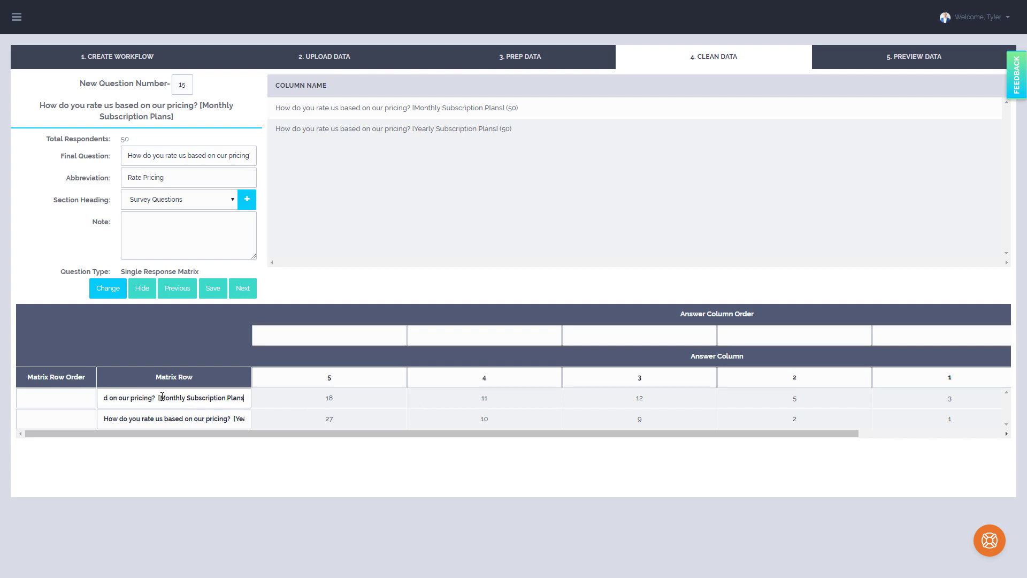
{"action": "left_click_drag", "start_coordinate": [161, 398], "coordinate": [99, 398]}
{"action": "key", "text": "BackSpace"}
Shorten the second matrix row label to Yearly Subscription Plans, removing the question text and square brackets
{"action": "left_click_drag", "start_coordinate": [151, 421], "coordinate": [350, 422]}
{"action": "left_click", "coordinate": [247, 419]}
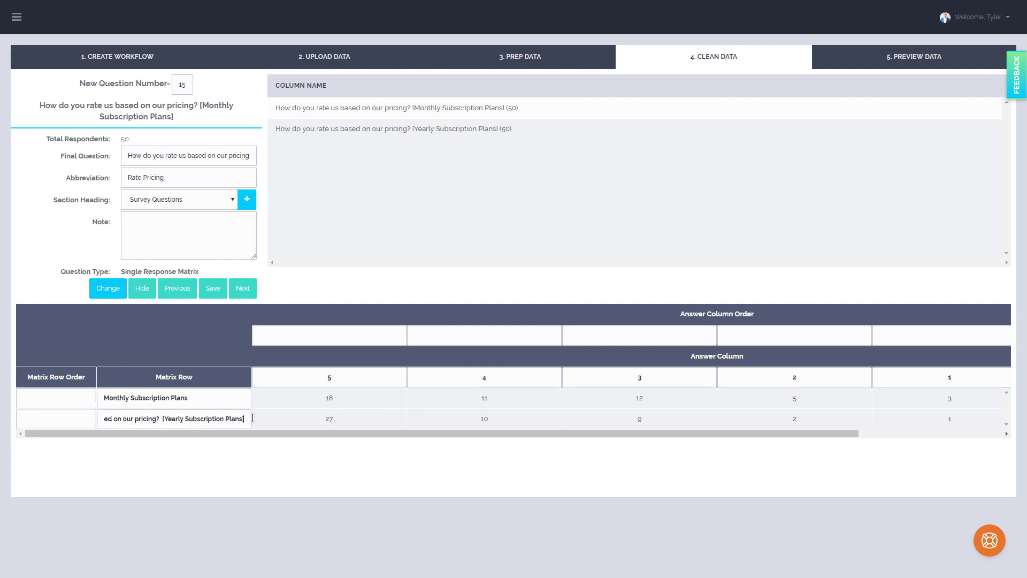
{"action": "key", "text": "BackSpace"}
{"action": "key", "text": "shift+Home"}
{"action": "key", "text": "BackSpace"}
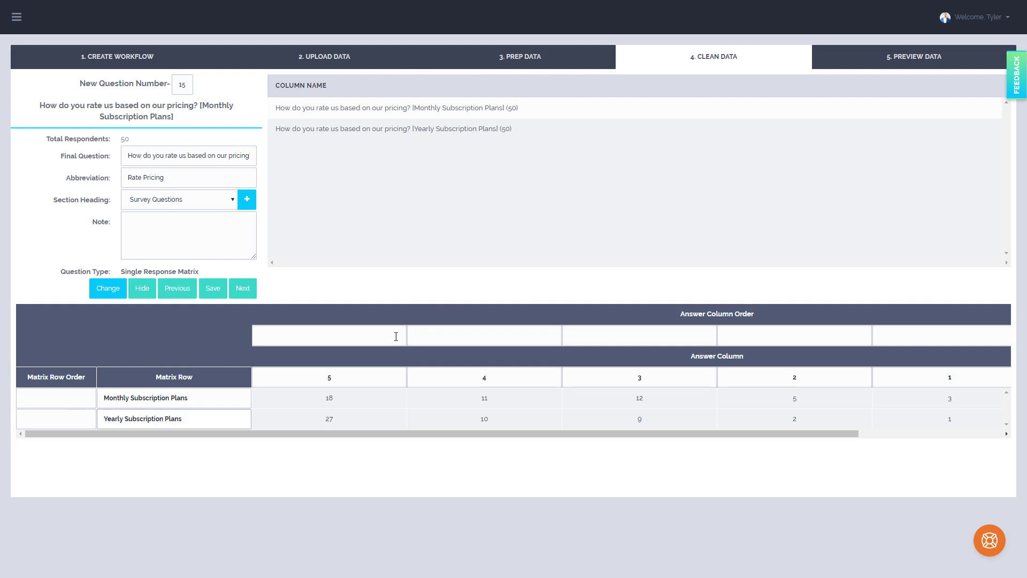
Set the column order of answer 5 to 1, and proceed to question 16
{"action": "left_click", "coordinate": [396, 336]}
{"action": "type", "text": "1"}
{"action": "left_click", "coordinate": [243, 288]}
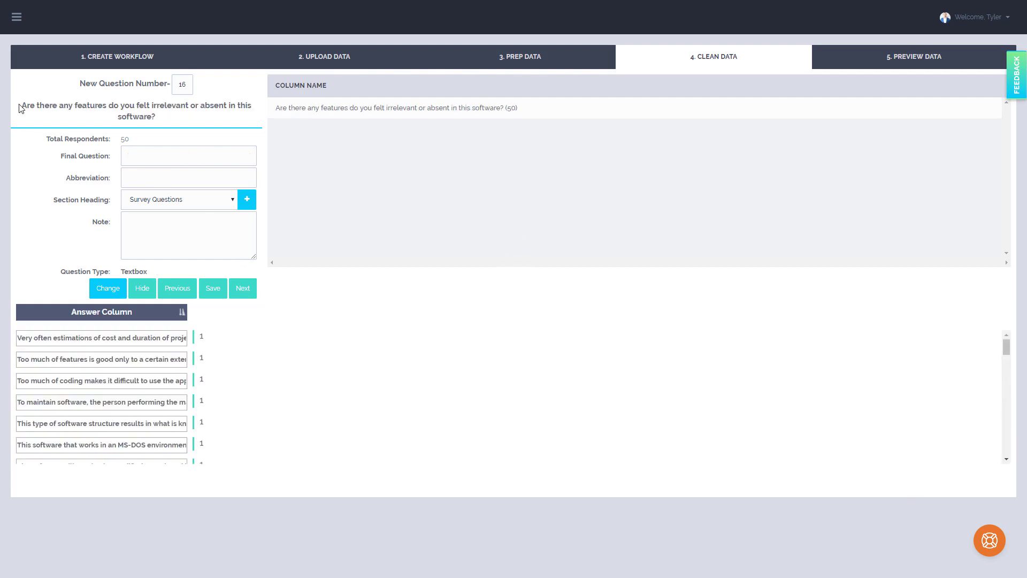
Copy question 16's original wording into the final question, enter Irrelevant Features as its abbreviation, and proceed to question 17
{"action": "left_click_drag", "start_coordinate": [27, 105], "coordinate": [167, 126]}
{"action": "key", "text": "ctrl+c"}
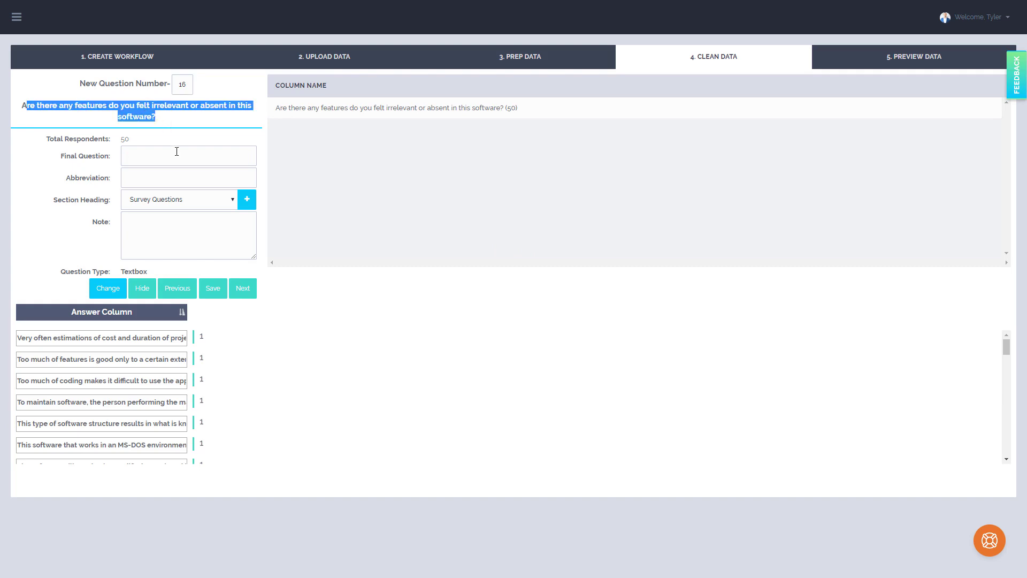
{"action": "left_click", "coordinate": [170, 156]}
{"action": "key", "text": "ctrl+v"}
{"action": "left_click", "coordinate": [175, 178]}
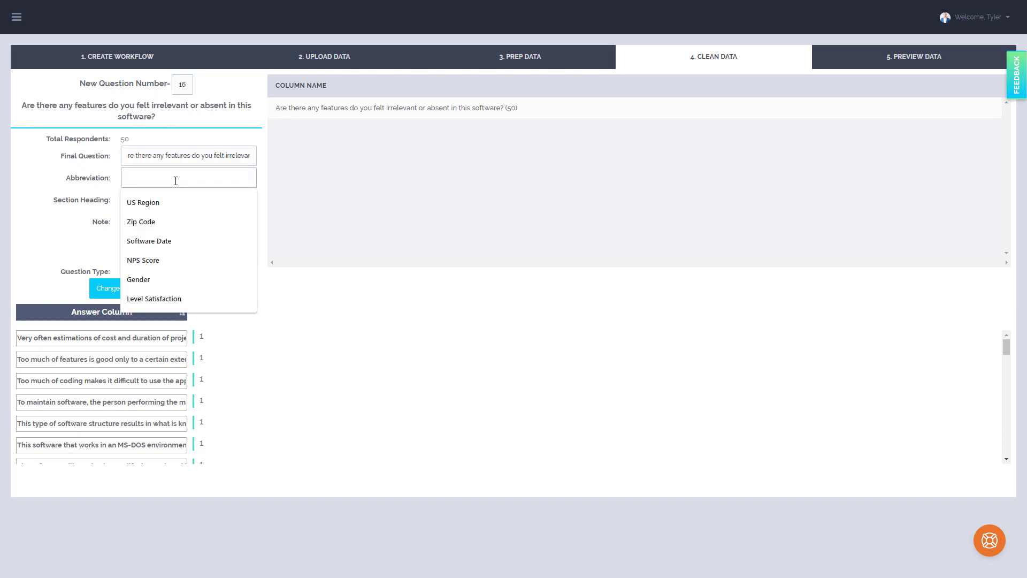
{"action": "type", "text": "Irrel"}
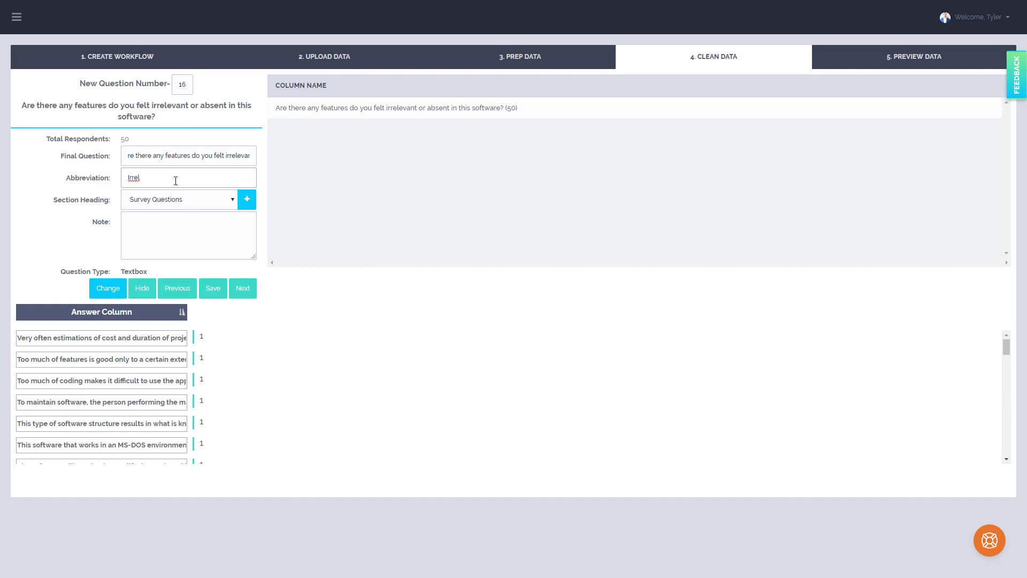
{"action": "type", "text": "evant Features"}
{"action": "left_click", "coordinate": [242, 287]}
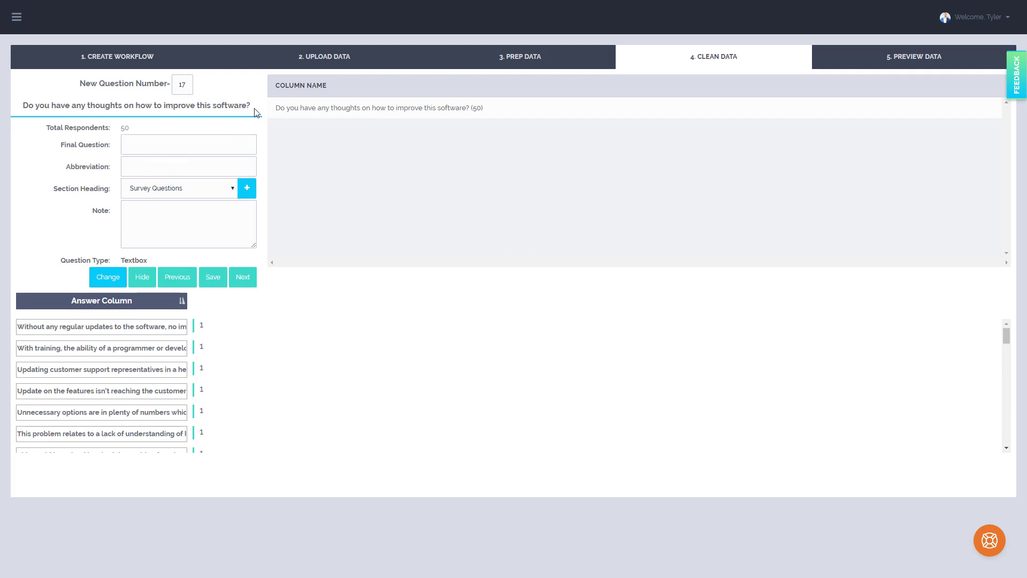
Use question 17's original wording as the final question, enter Any Thoughts as its abbreviation, and proceed to question 18
{"action": "left_click_drag", "start_coordinate": [252, 106], "coordinate": [21, 106]}
{"action": "key", "text": "ctrl+c"}
{"action": "left_click", "coordinate": [187, 144]}
{"action": "key", "text": "ctrl+v"}
{"action": "left_click", "coordinate": [181, 167]}
{"action": "type", "text": "Any Tho"}
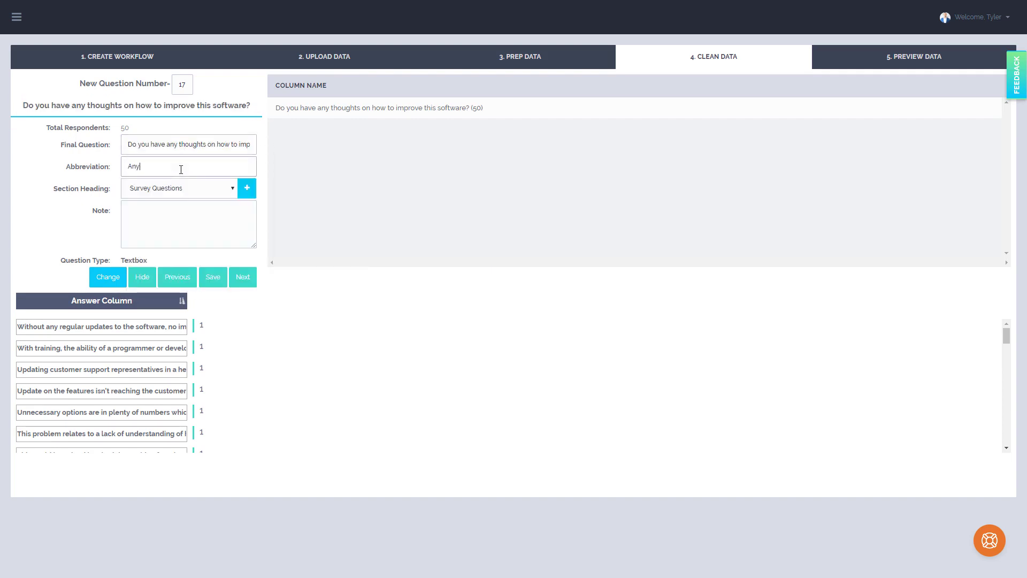
{"action": "type", "text": "ughts"}
{"action": "left_click", "coordinate": [243, 277]}
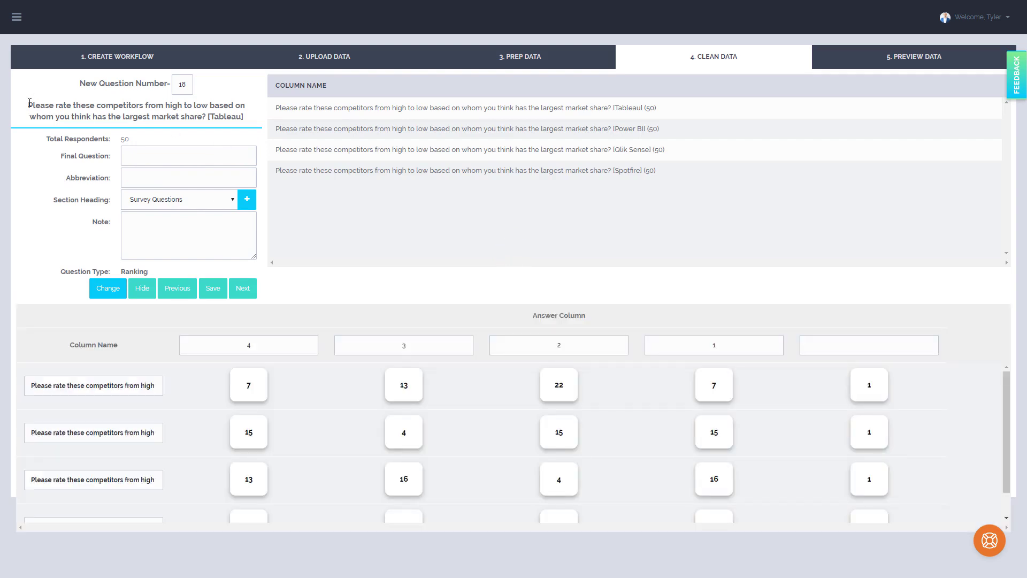
Set question 18's final question to its wording without the bracketed text, and its abbreviation to Rank Competitors
{"action": "left_click_drag", "start_coordinate": [29, 103], "coordinate": [205, 122]}
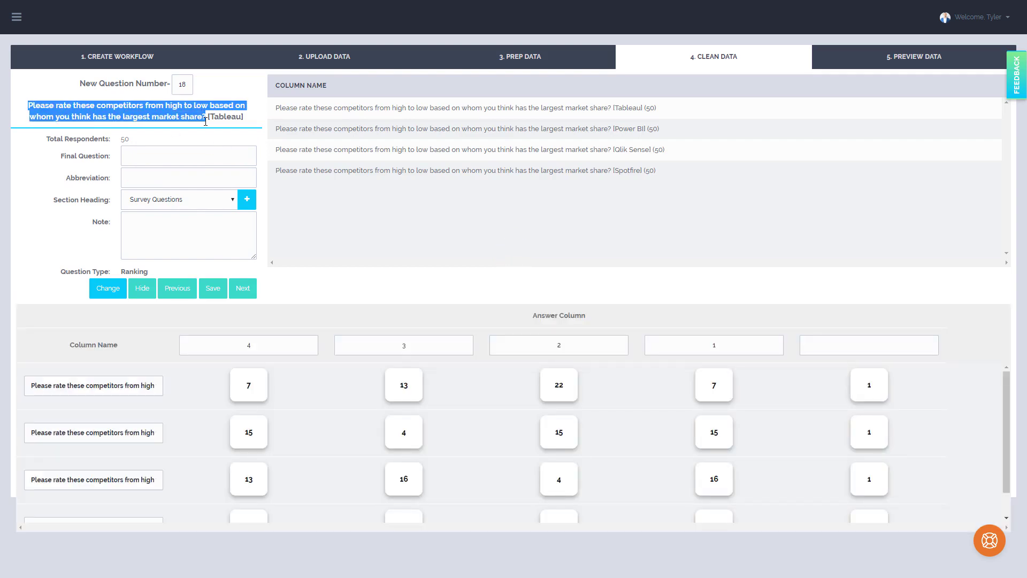
{"action": "left_click", "coordinate": [190, 152]}
{"action": "key", "text": "Down"}
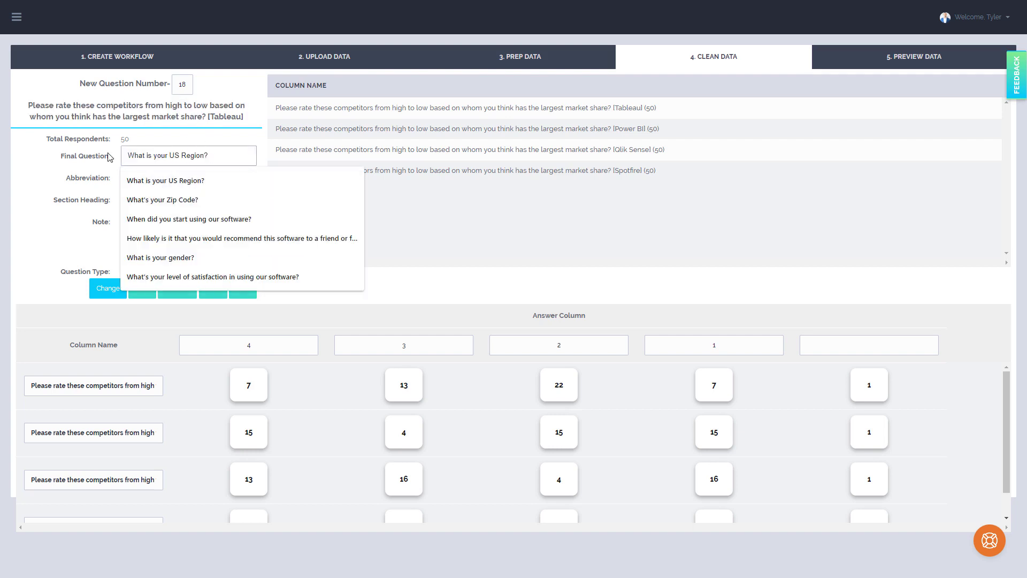
{"action": "left_click", "coordinate": [197, 183]}
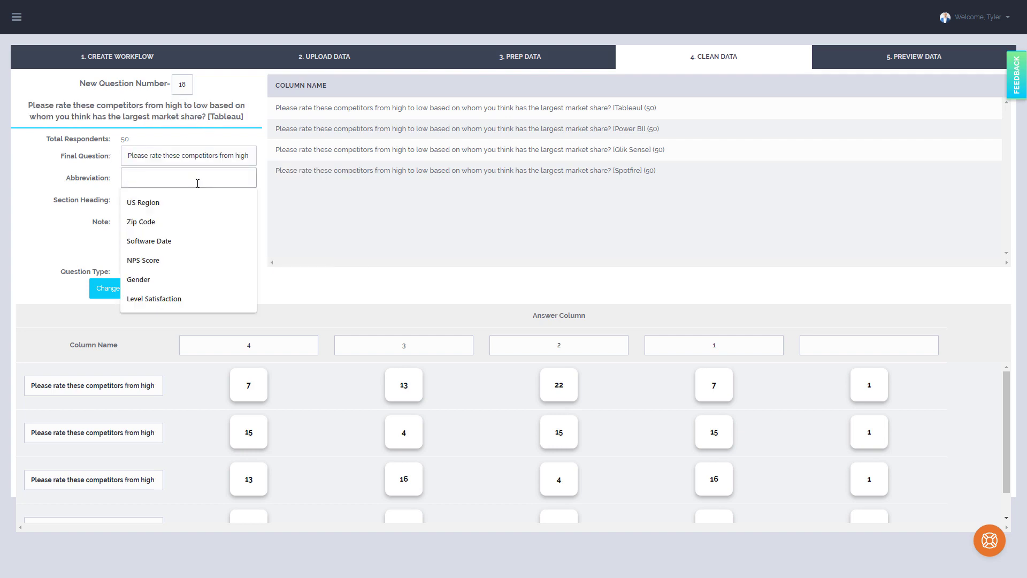
{"action": "type", "text": "Rna"}
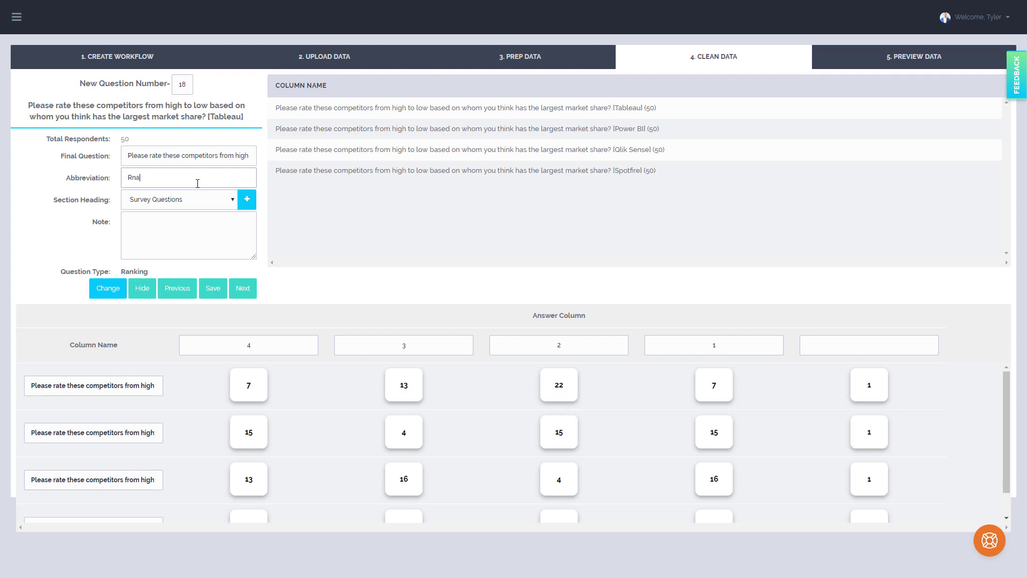
{"action": "key", "text": "BackSpace"}
{"action": "key", "text": "BackSpace"}
{"action": "type", "text": "ank Comp"}
Shorten the first ranking row label to Tableau, removing the question text and square brackets
{"action": "left_click_drag", "start_coordinate": [111, 390], "coordinate": [171, 401]}
{"action": "left_click", "coordinate": [159, 387]}
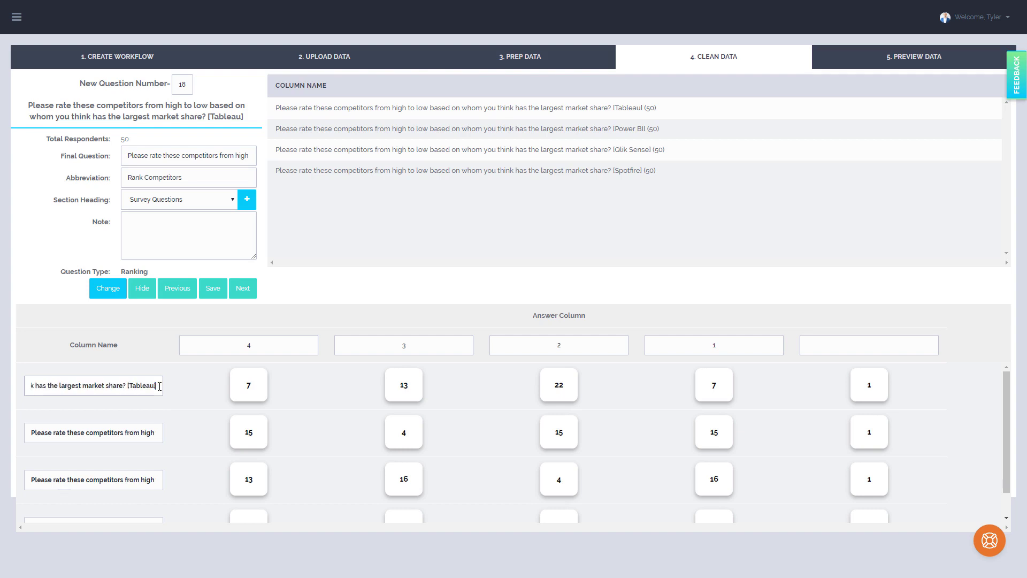
{"action": "key", "text": "BackSpace"}
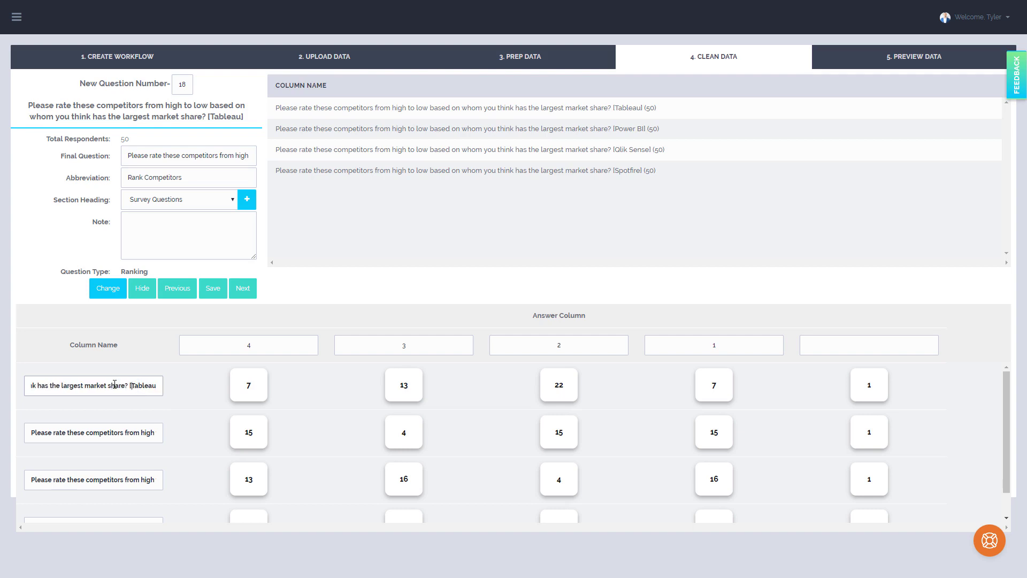
{"action": "left_click_drag", "start_coordinate": [132, 385], "coordinate": [4, 411]}
{"action": "key", "text": "BackSpace"}
Shorten the second ranking row label to Power BI, removing the question text and square brackets
{"action": "left_click_drag", "start_coordinate": [53, 433], "coordinate": [218, 440]}
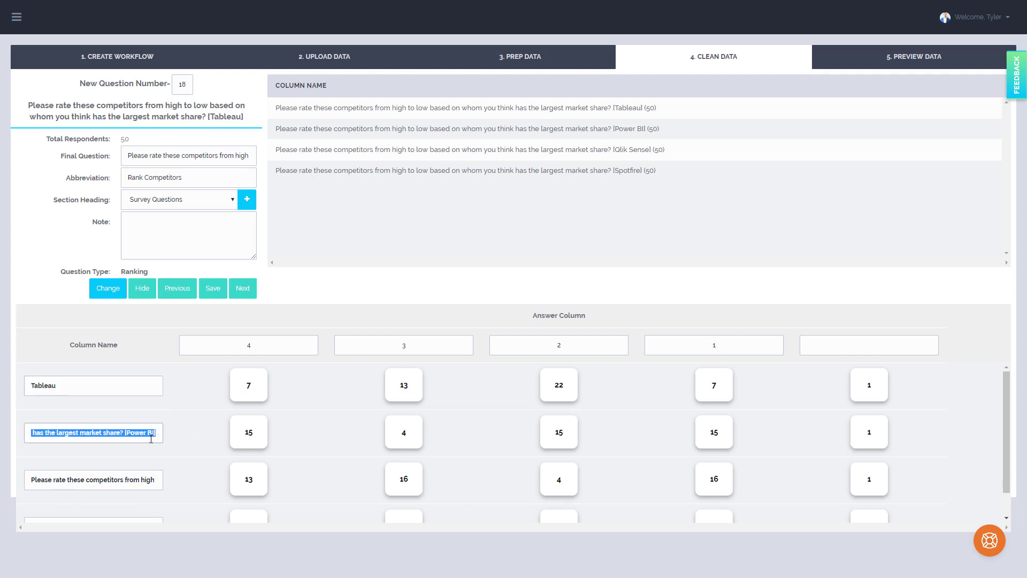
{"action": "left_click", "coordinate": [150, 439]}
{"action": "key", "text": "BackSpace"}
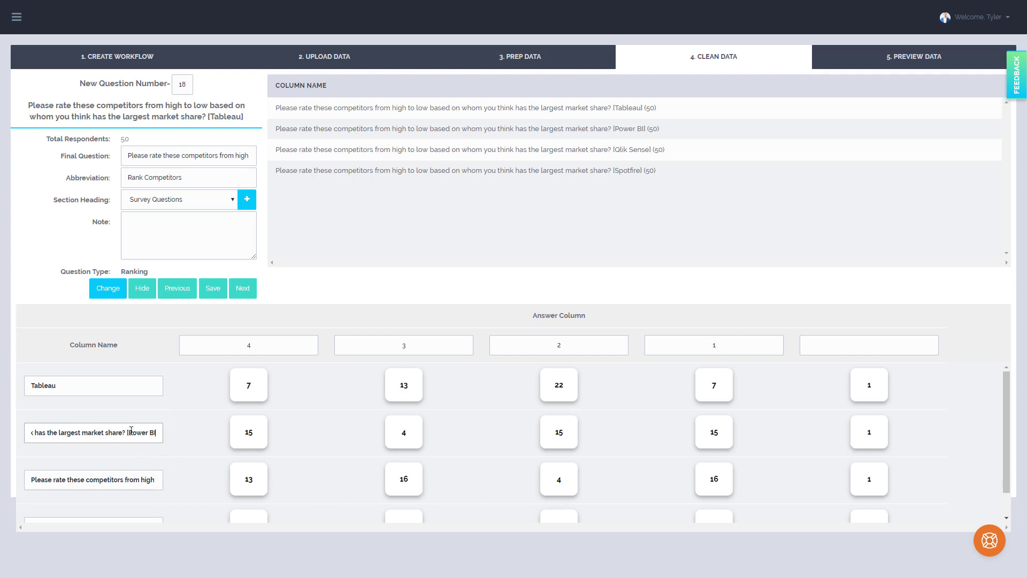
{"action": "left_click_drag", "start_coordinate": [128, 432], "coordinate": [16, 434]}
{"action": "key", "text": "BackSpace"}
Shorten the third ranking row label to Qlik Sense, removing the question text and square brackets
{"action": "left_click_drag", "start_coordinate": [105, 479], "coordinate": [16, 483]}
{"action": "left_click", "coordinate": [162, 483]}
{"action": "key", "text": "BackSpace"}
Shorten the fourth ranking row label to Spotfire, removing the question text and square brackets
{"action": "key", "text": "BackSpace"}
{"action": "scroll", "coordinate": [75, 486], "scroll_direction": "down", "scroll_amount": 1}
{"action": "left_click_drag", "start_coordinate": [88, 498], "coordinate": [16, 500]}
{"action": "left_click", "coordinate": [161, 501]}
{"action": "key", "text": "BackSpace"}
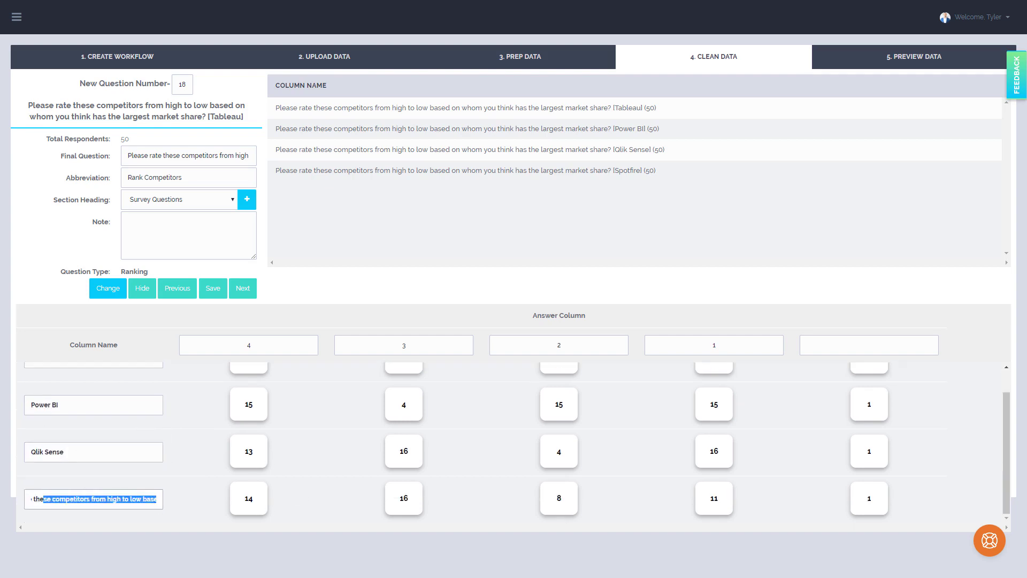
{"action": "key", "text": "BackSpace"}
{"action": "scroll", "coordinate": [165, 405], "scroll_direction": "up", "scroll_amount": 1}
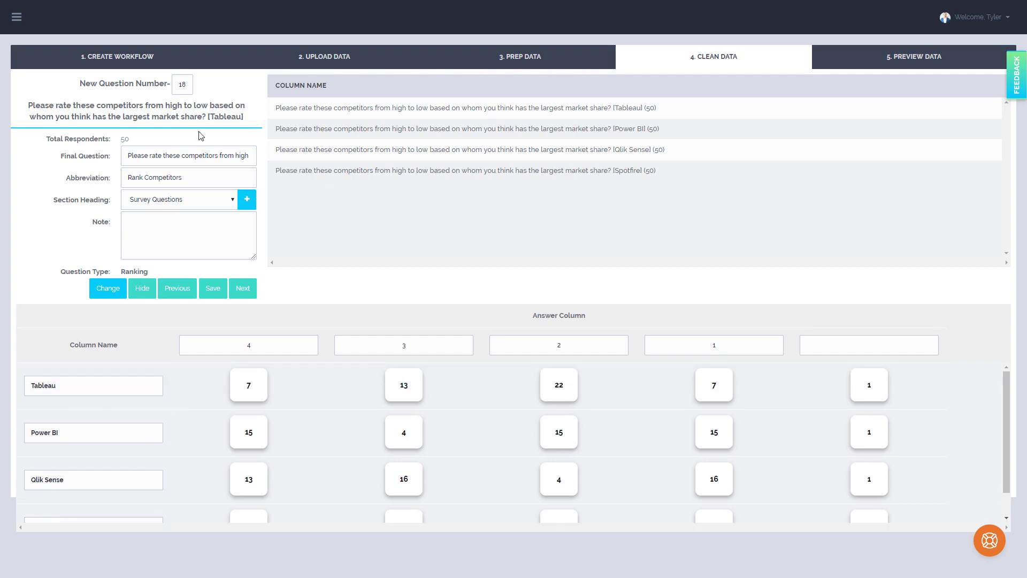
Advance to question 19 and copy its wording without the [Tableau] suffix as the final question
{"action": "left_click", "coordinate": [240, 292]}
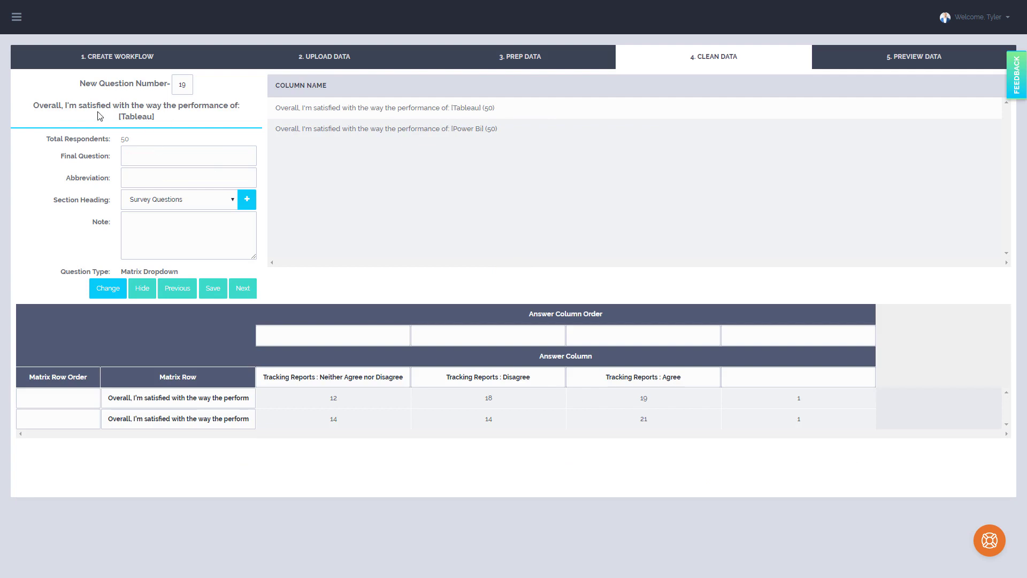
{"action": "left_click_drag", "start_coordinate": [33, 107], "coordinate": [260, 109]}
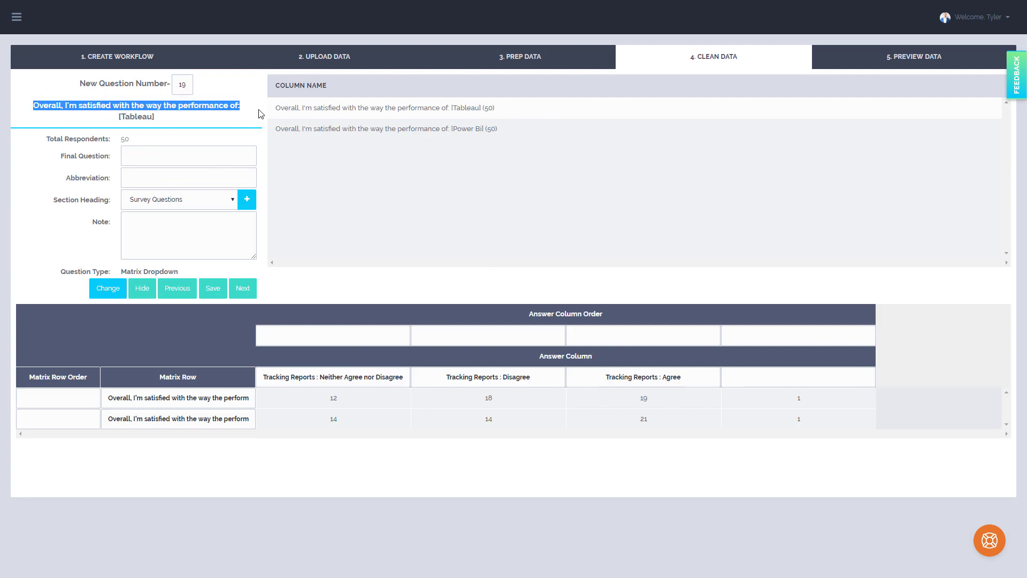
{"action": "left_click", "coordinate": [208, 148]}
{"action": "key", "text": "ctrl+v"}
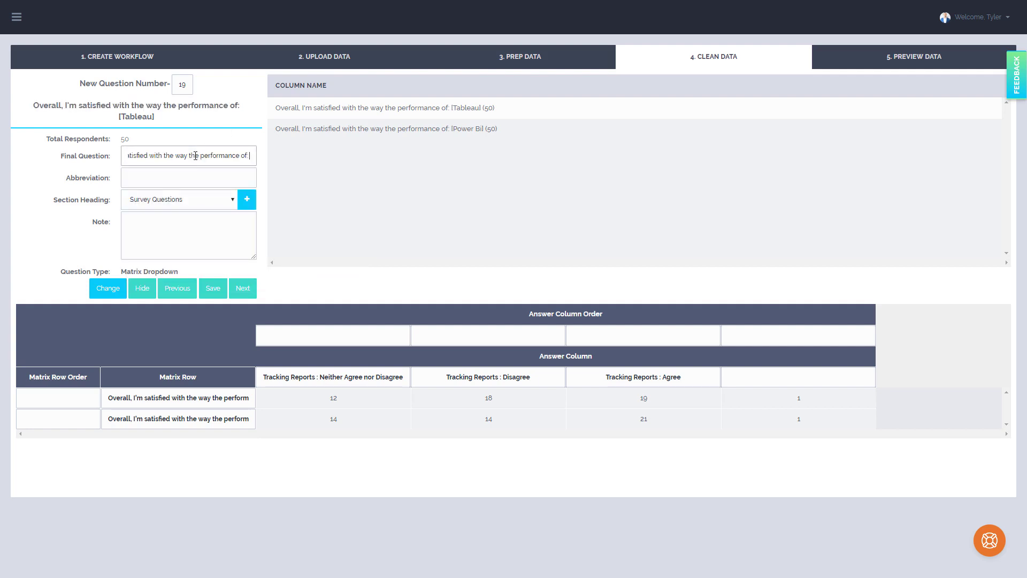
Abbreviate the question as Satisfied with Performance, correcting the spelling
{"action": "left_click", "coordinate": [179, 178]}
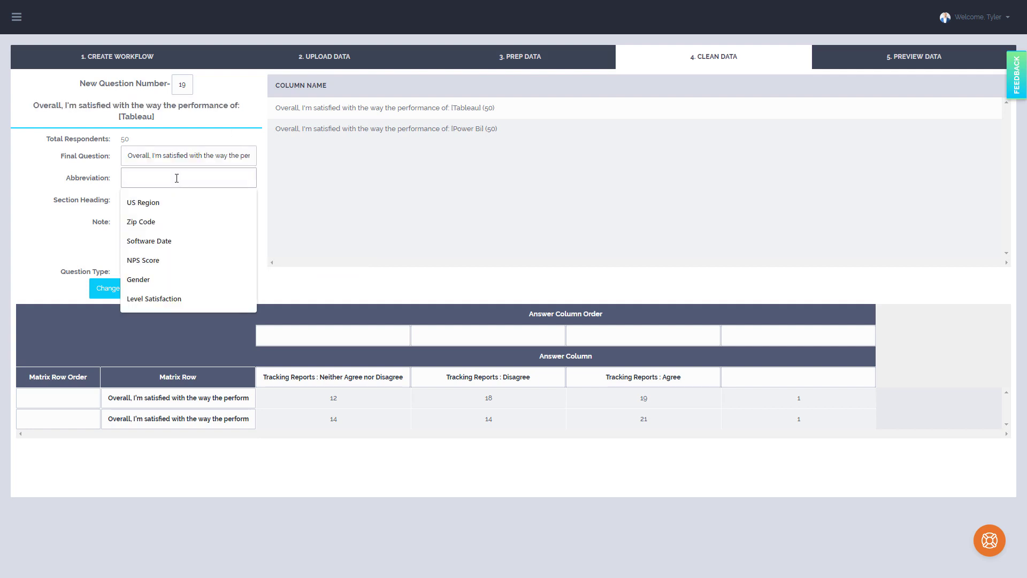
{"action": "type", "text": "Satis"}
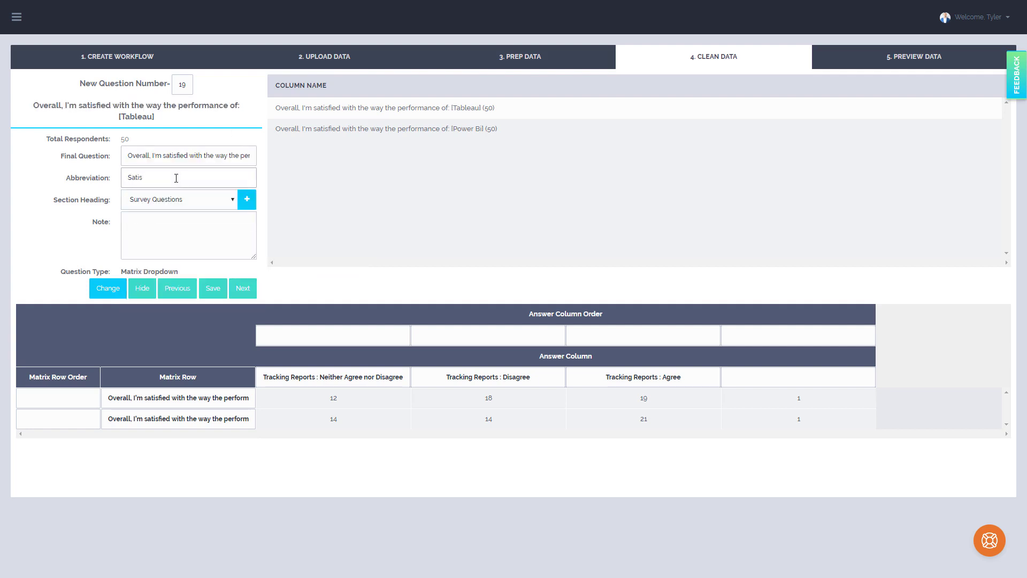
{"action": "type", "text": "ified with Performance"}
{"action": "right_click", "coordinate": [148, 180]}
{"action": "left_click", "coordinate": [201, 189]}
Shorten the first matrix row label to Tableau, removing the question text and square brackets
{"action": "left_click_drag", "start_coordinate": [173, 398], "coordinate": [482, 385]}
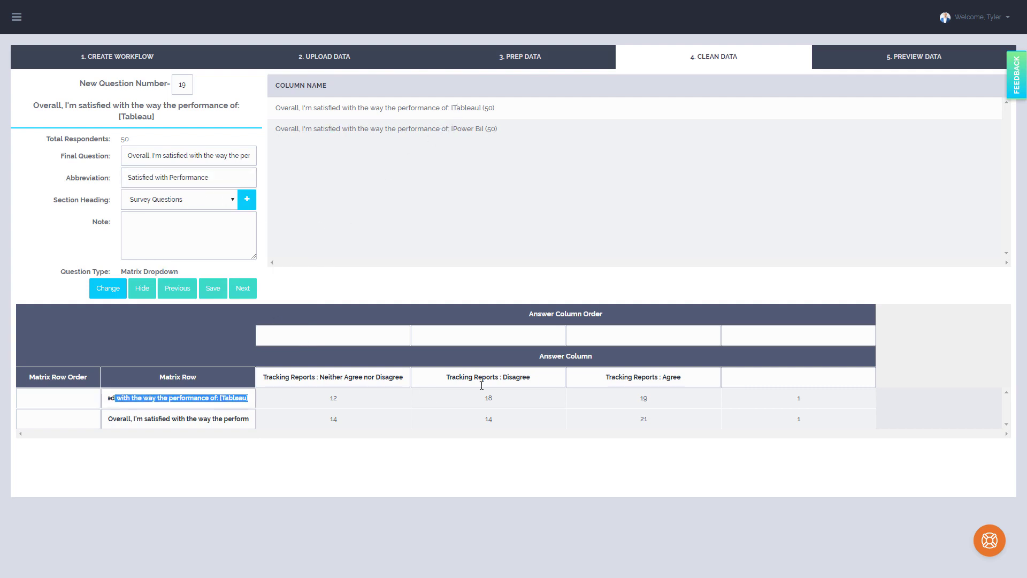
{"action": "left_click", "coordinate": [250, 397]}
{"action": "key", "text": "BackSpace"}
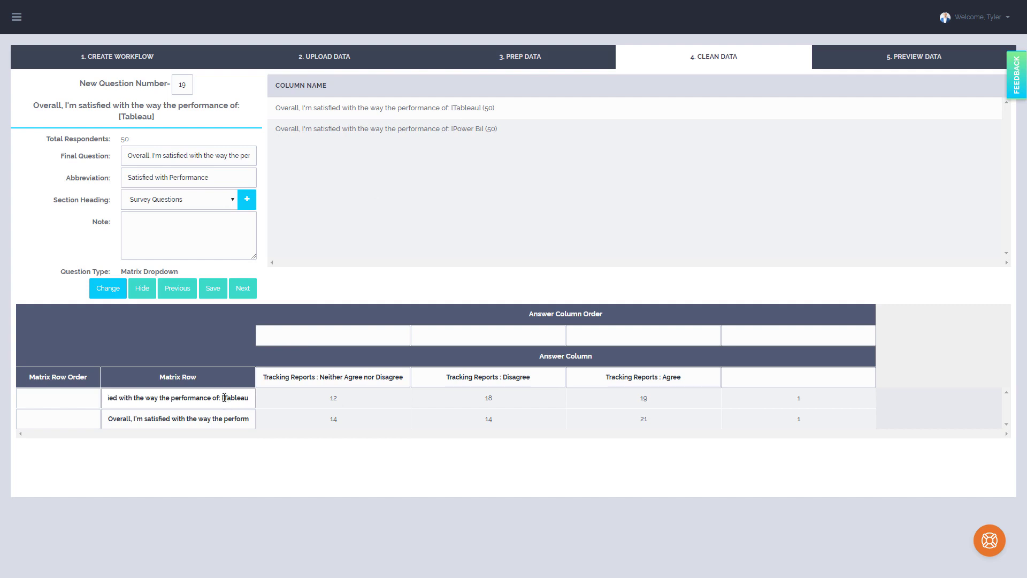
{"action": "key", "text": "shift+Home"}
{"action": "key", "text": "BackSpace"}
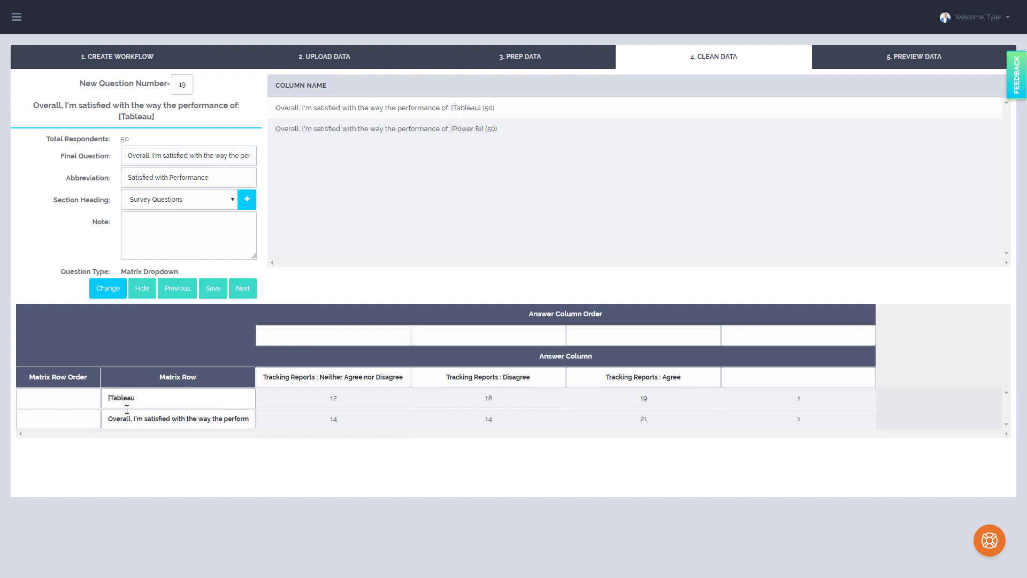
{"action": "key", "text": "Delete"}
Shorten the second matrix row label to Power BI, removing the question text and square brackets
{"action": "left_click_drag", "start_coordinate": [130, 423], "coordinate": [270, 427]}
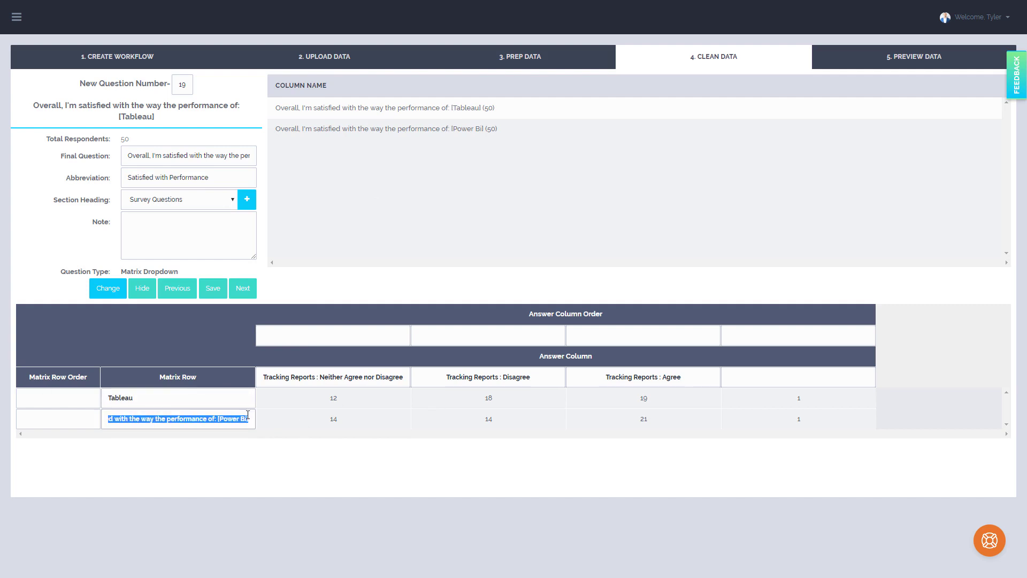
{"action": "key", "text": "End"}
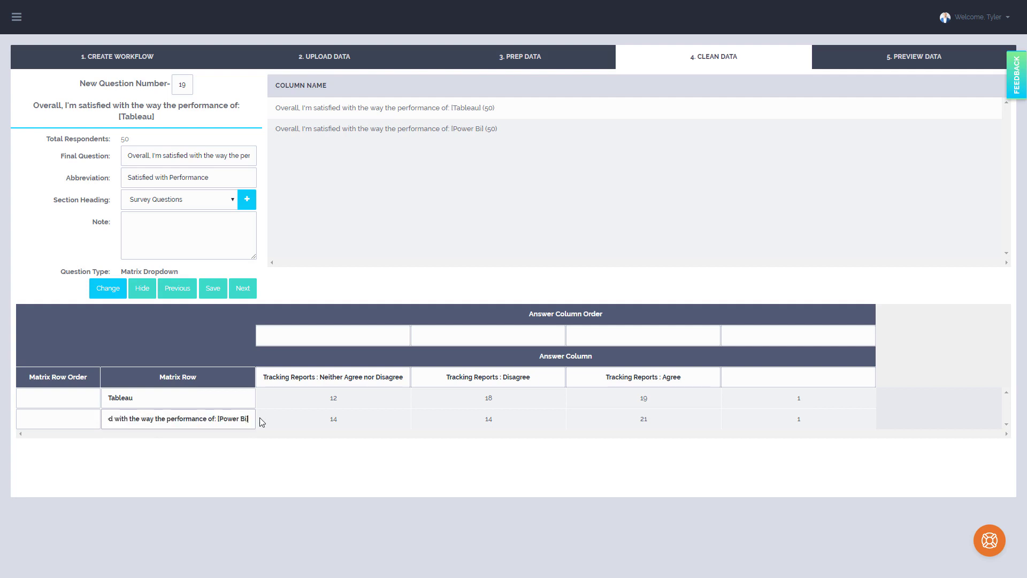
{"action": "key", "text": "BackSpace"}
{"action": "key", "text": "BackSpace"}
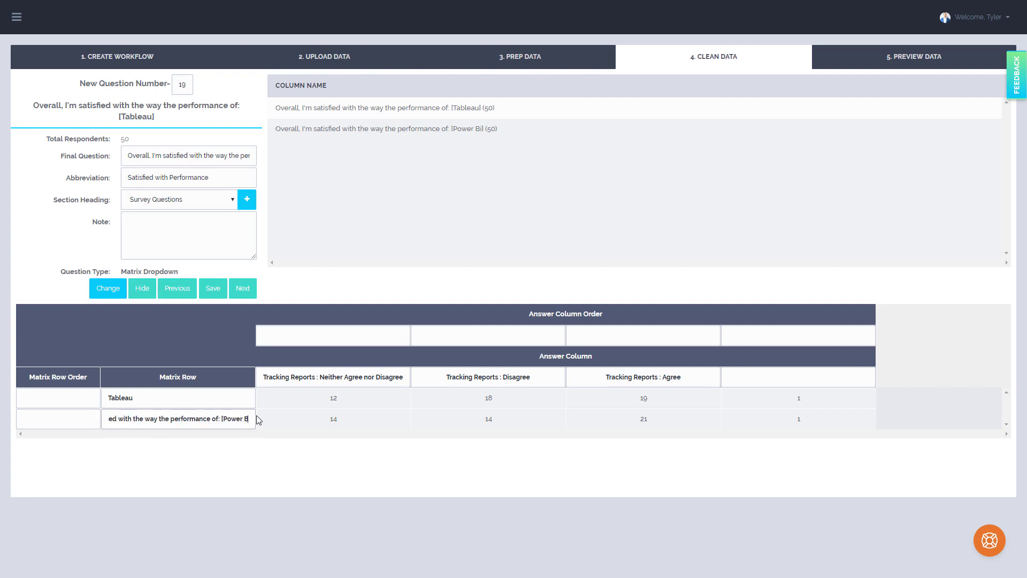
{"action": "type", "text": "I"}
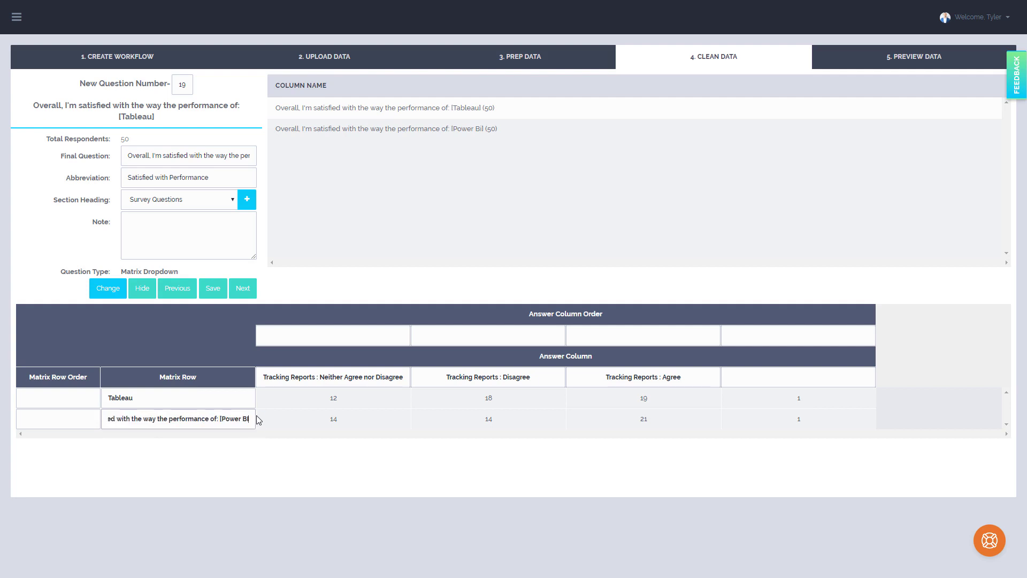
{"action": "triple_click", "coordinate": [216, 418]}
{"action": "type", "text": "Power BI"}
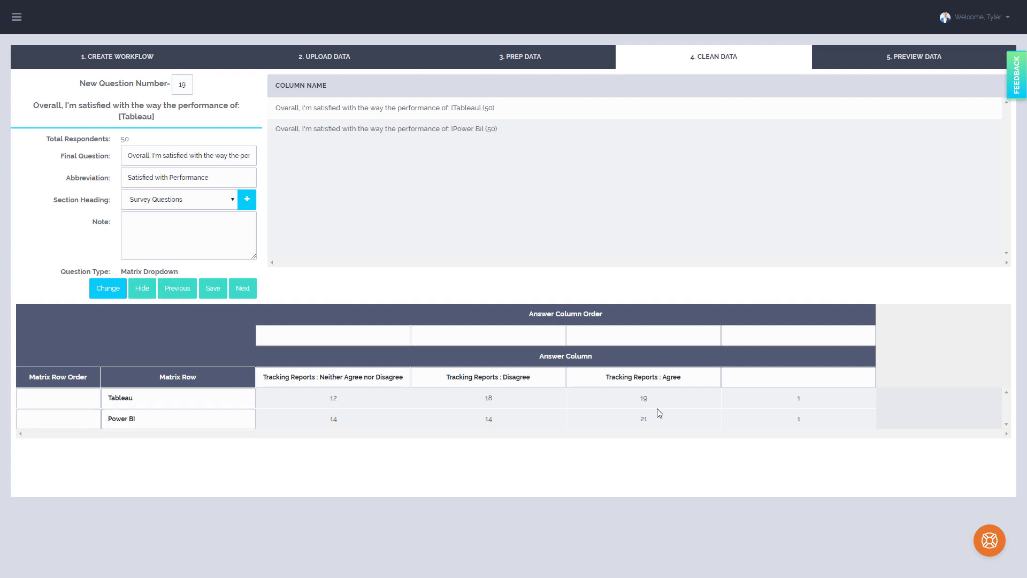
Number the answer column order 1 for Neither Agree nor Disagree, 2 for Disagree and 3 for Agree
{"action": "left_click", "coordinate": [316, 379]}
{"action": "left_click", "coordinate": [381, 337]}
{"action": "type", "text": "1"}
{"action": "left_click", "coordinate": [480, 338]}
{"action": "type", "text": "2"}
{"action": "left_click", "coordinate": [620, 339]}
{"action": "left_click", "coordinate": [263, 335]}
{"action": "type", "text": "3"}
Change the Neither Agree nor Disagree column's order number to 2 and complete this last question
{"action": "double_click", "coordinate": [334, 328]}
{"action": "type", "text": "2"}
{"action": "left_click", "coordinate": [249, 288]}
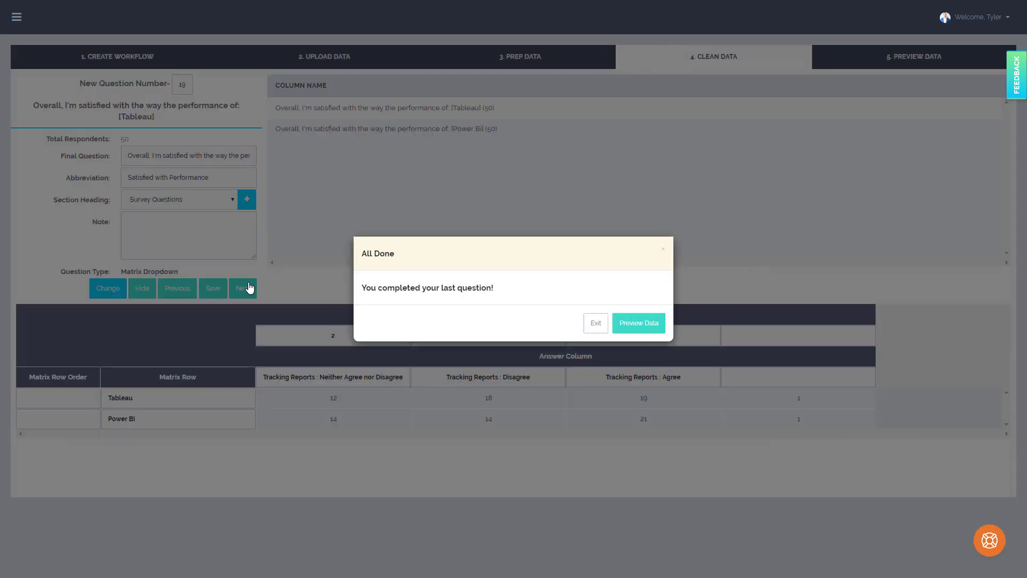